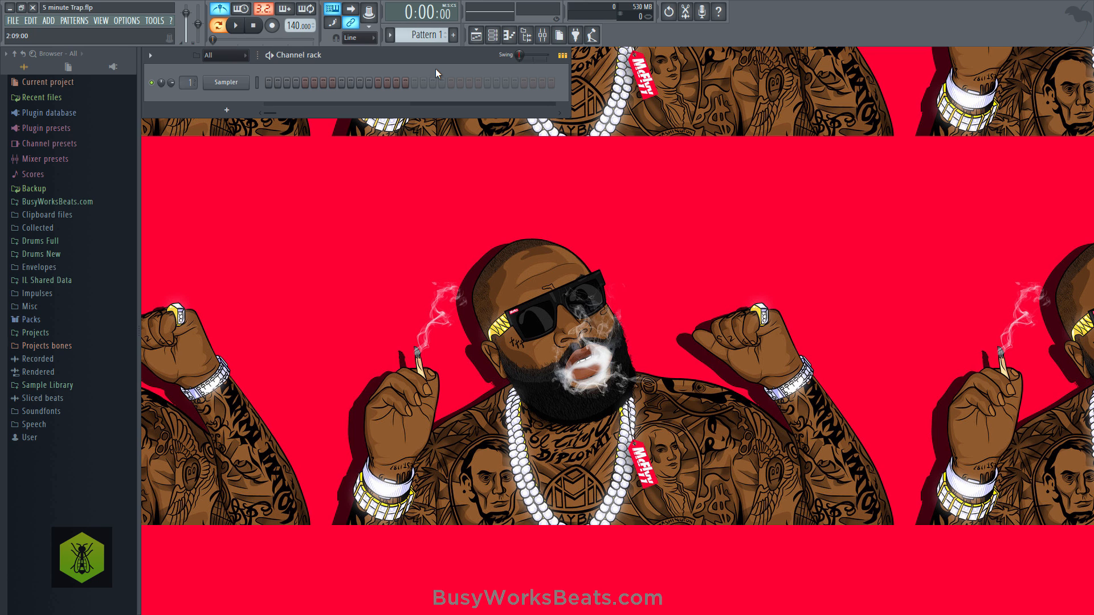
- Replace the Sampler channel with the FL Keys instrument and audition a note
right_click(235, 83)
click(215, 95)
right_click(227, 84)
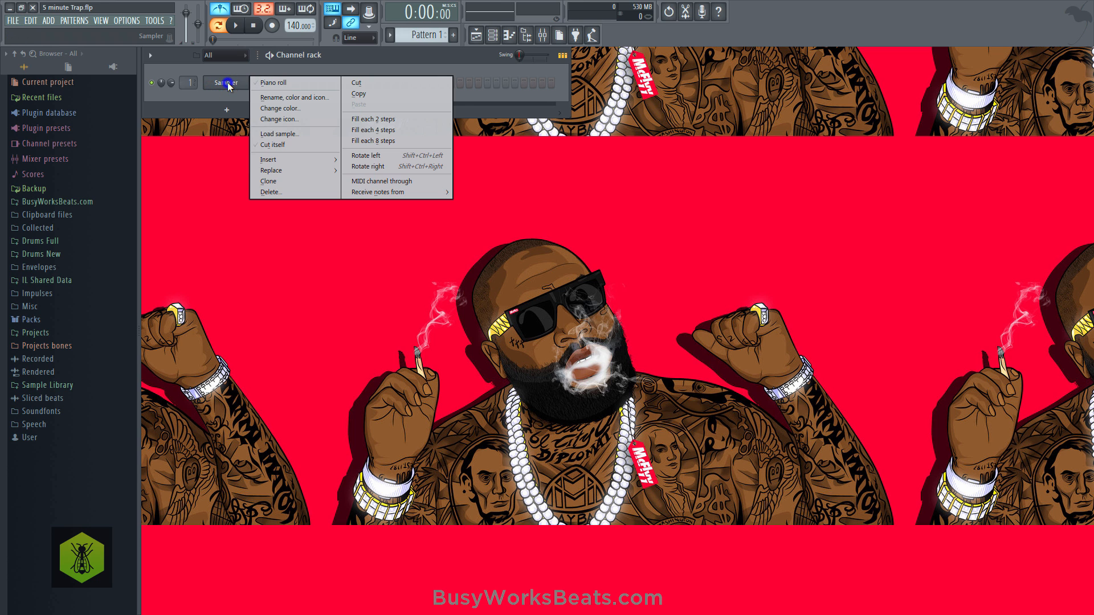
mouse_move(279, 169)
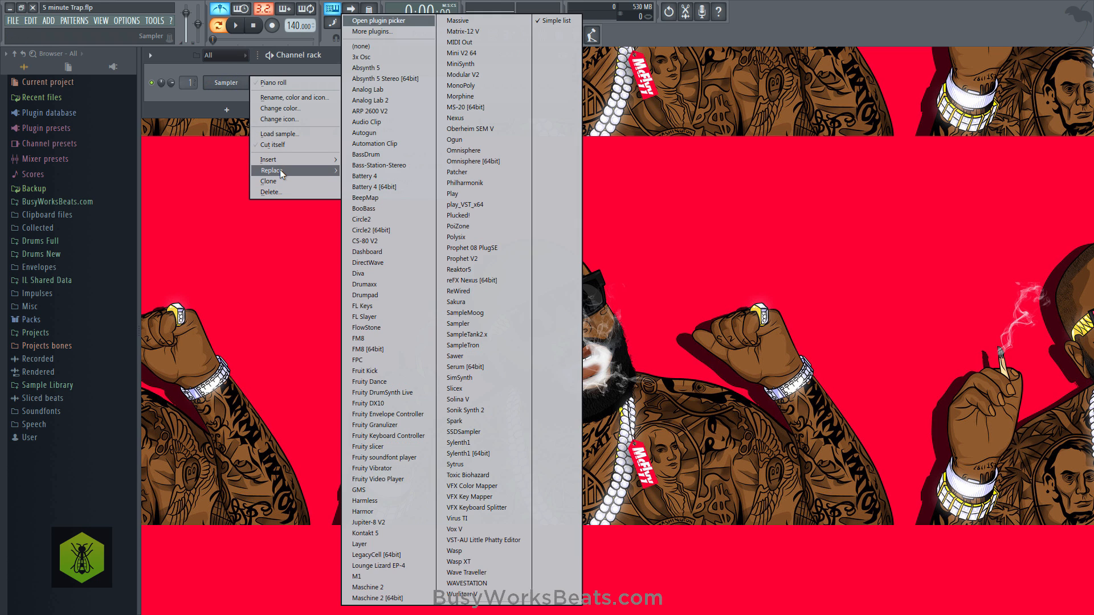
click(389, 308)
key(i)
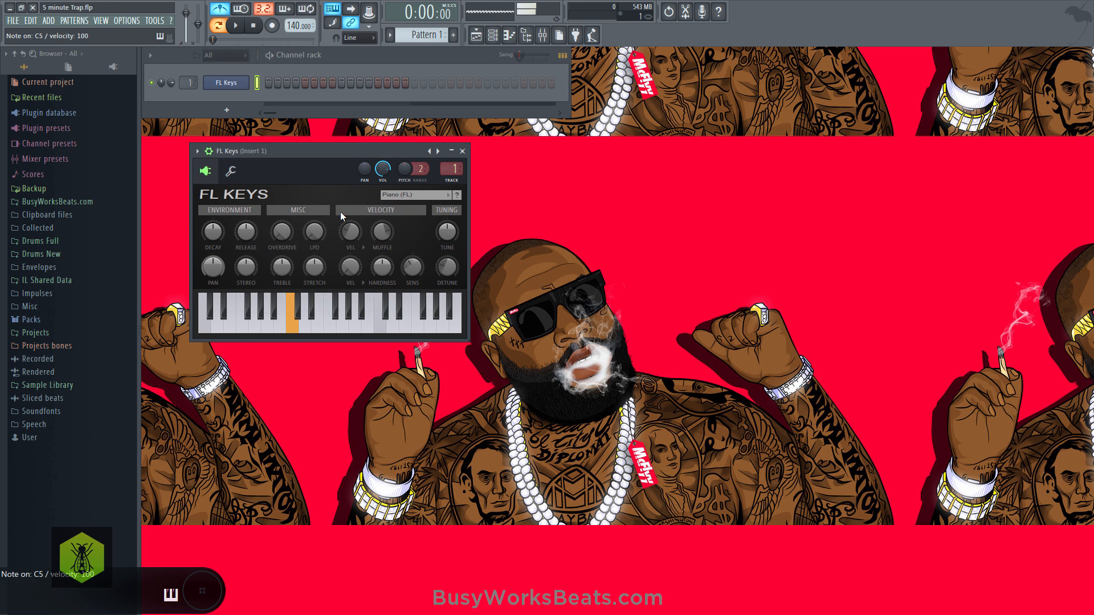
- Turn the FL Keys detune down to 0, lower the release and fine-tune the decay while auditioning notes
click(446, 266)
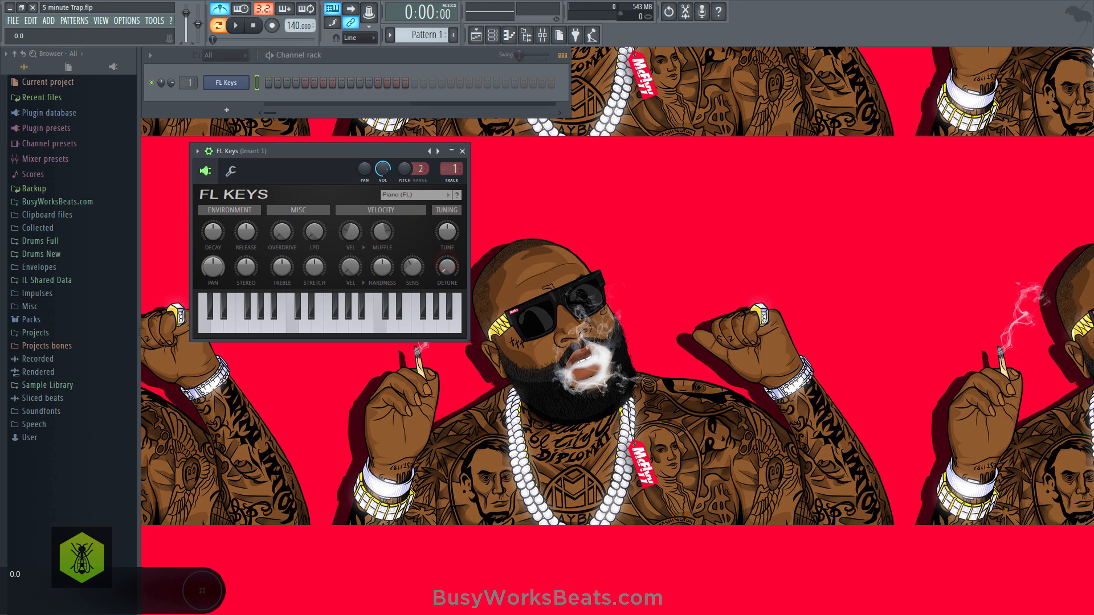
key(i)
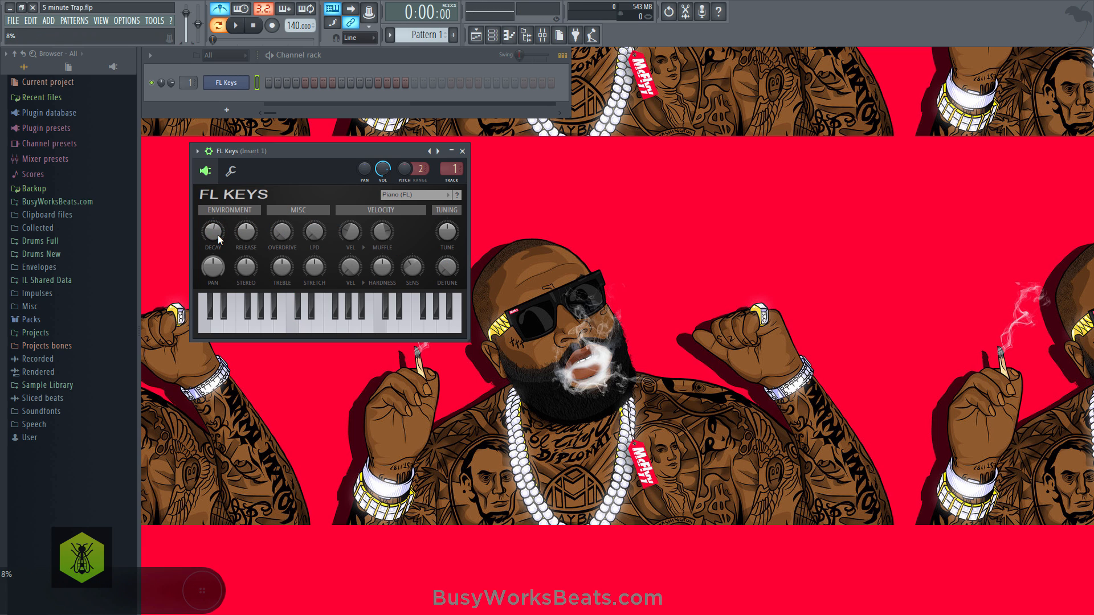
drag(242, 234, 242, 251)
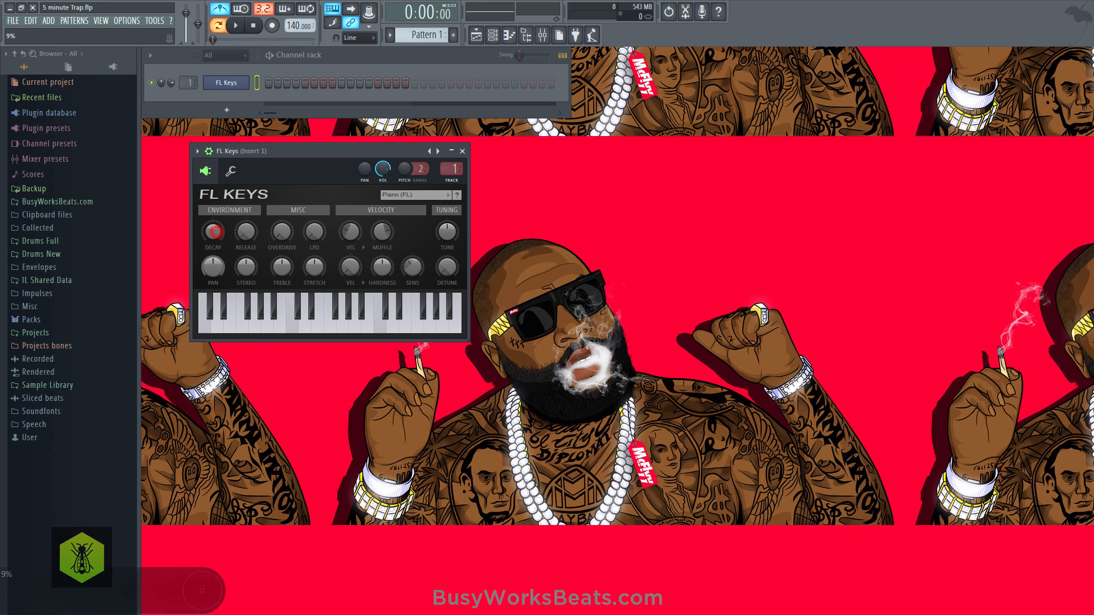
key(z)
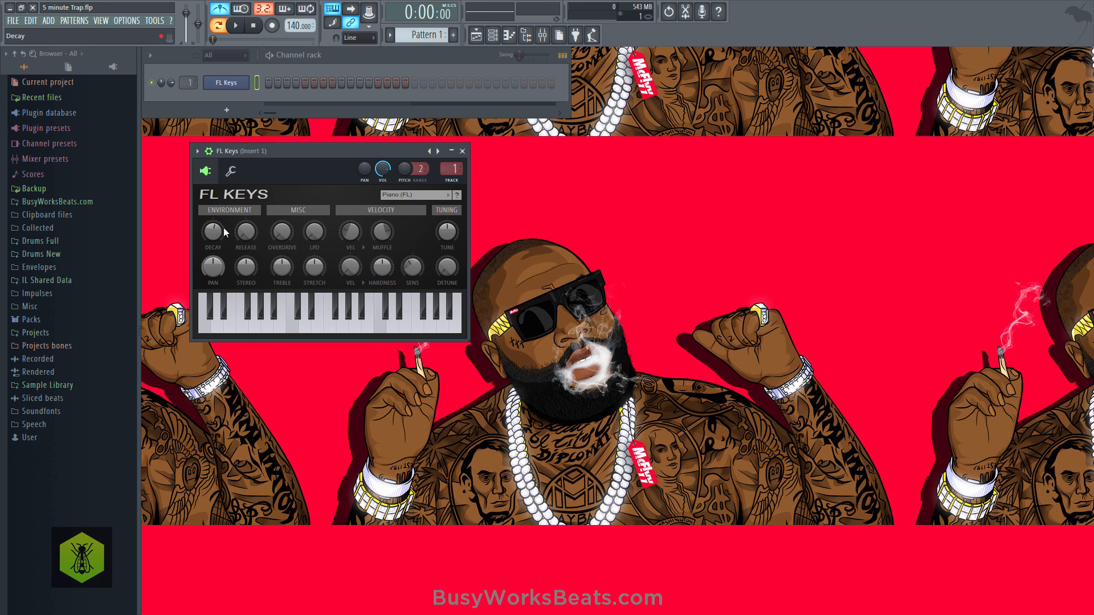
key(z)
drag(241, 235, 248, 234)
- Adjust the echo delay time in the FL Keys channel's miscellaneous settings, auditioning notes to judge the echo
click(232, 171)
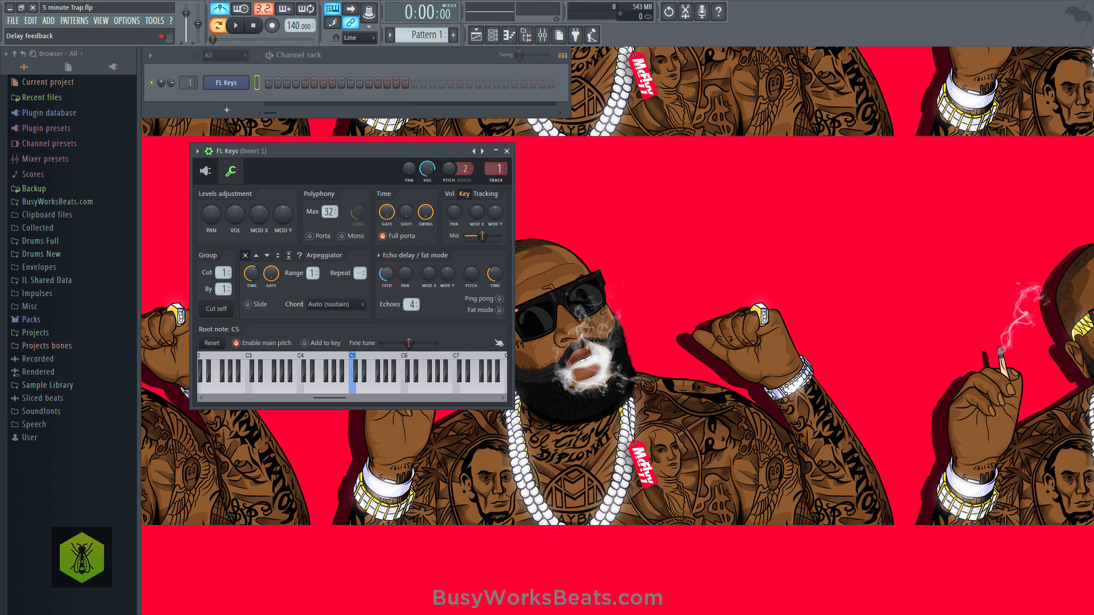
key(z)
drag(497, 274, 497, 279)
drag(498, 274, 498, 276)
key(q)
- Adjust the echo delay feedback of FL Keys while auditioning notes, and close the instrument window
key(q)
key(q)
key(q)
drag(387, 276, 387, 274)
key(q)
key(q)
click(506, 151)
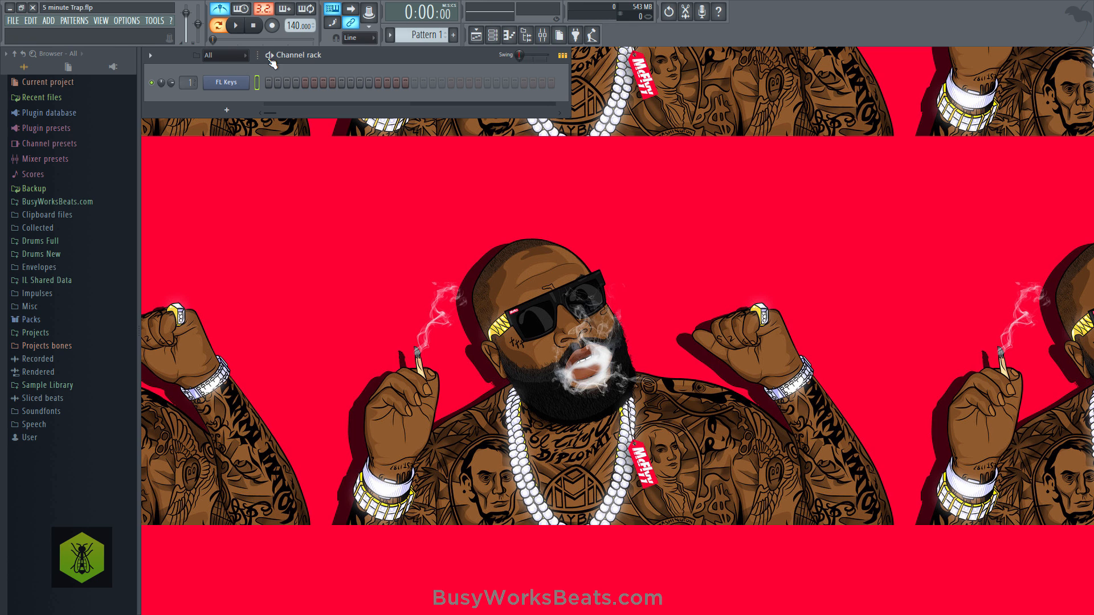
- Set the project tempo to 130 BPM, checking the speed against the metronome
scroll(296, 28, down, 8)
key(space)
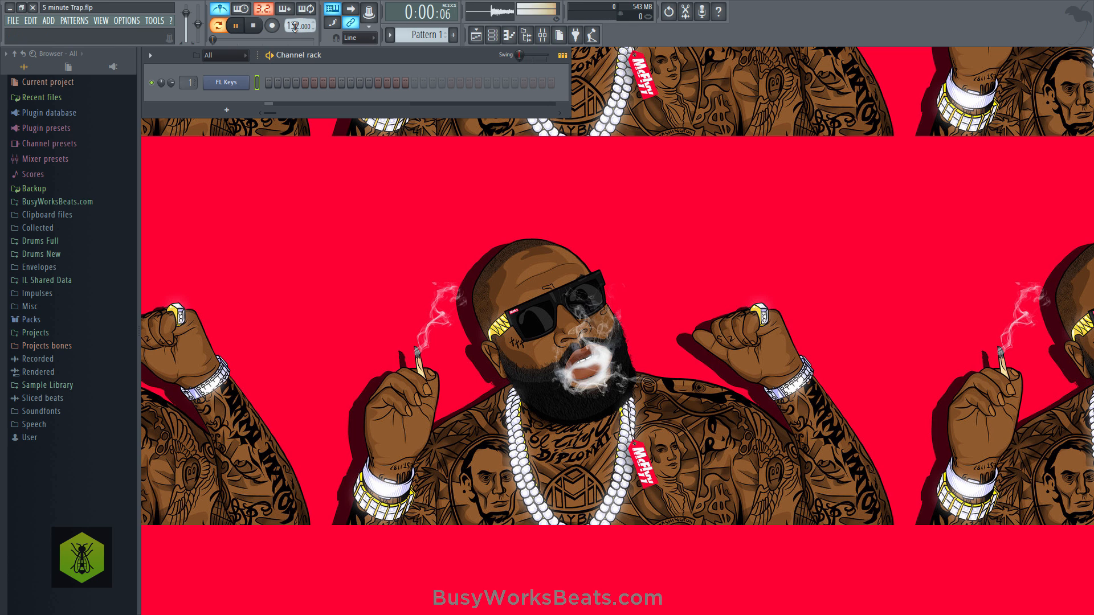
scroll(294, 27, down, 2)
key(space)
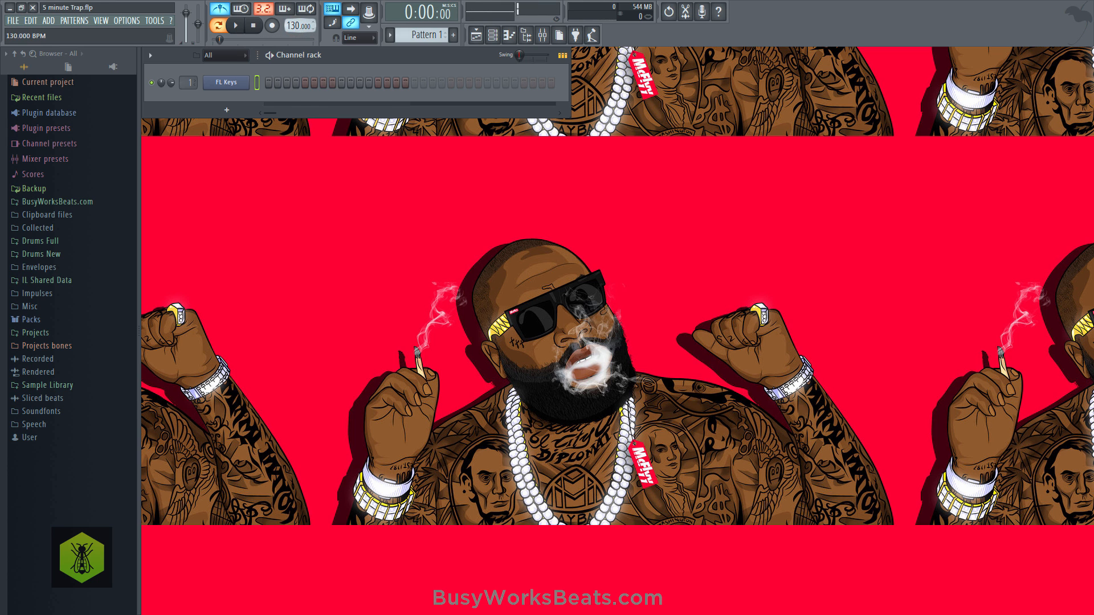
- Open the piano roll for FL Keys and place a short D6 note at the start of bar 1
right_click(244, 82)
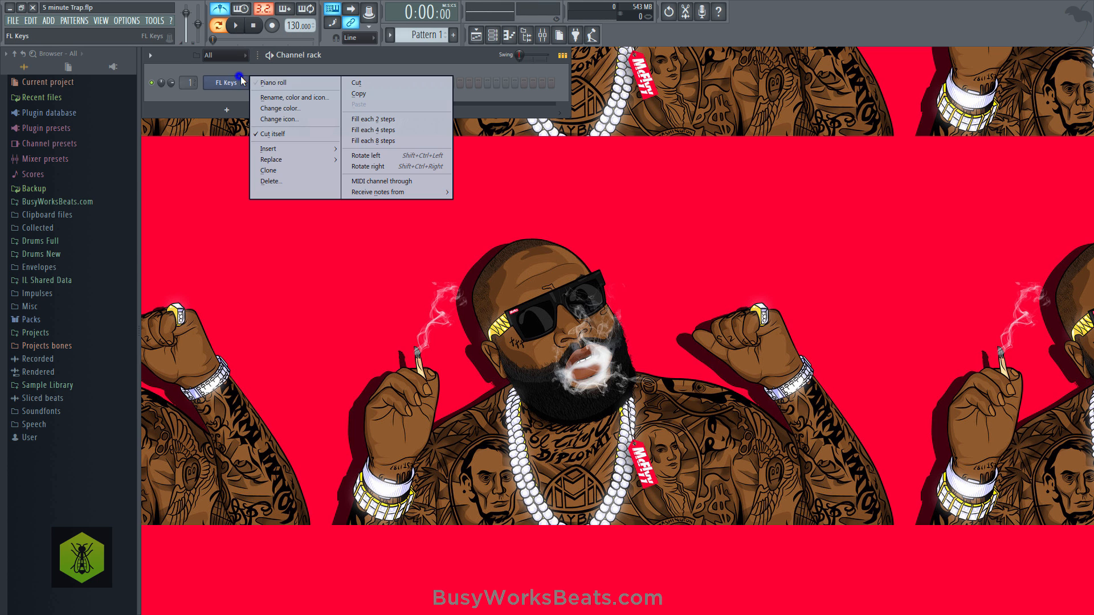
click(254, 81)
scroll(231, 82, down, 1)
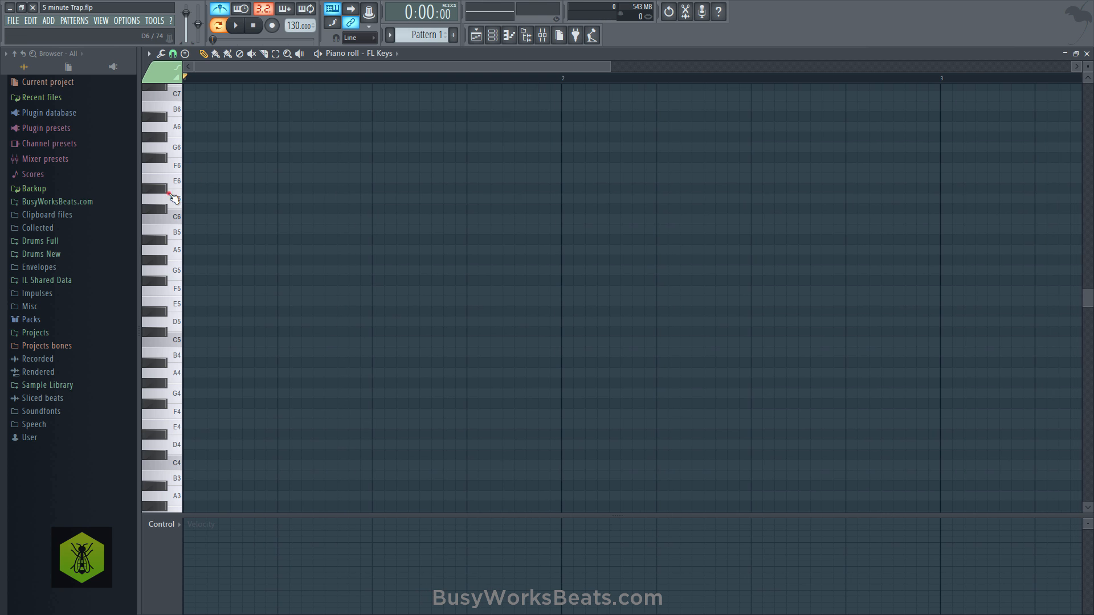
click(186, 199)
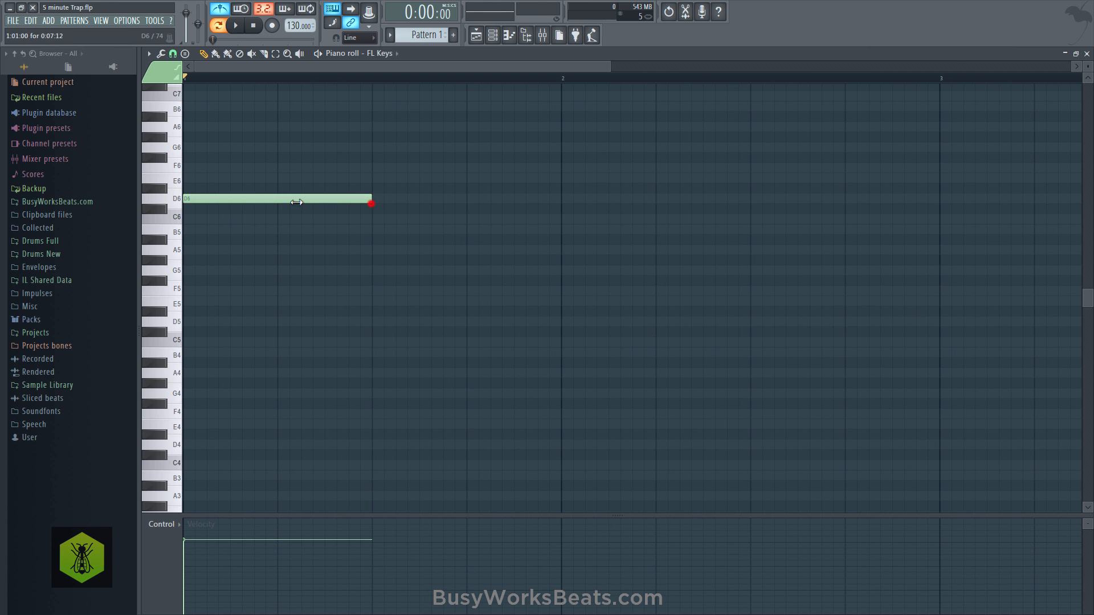
drag(296, 202, 220, 200)
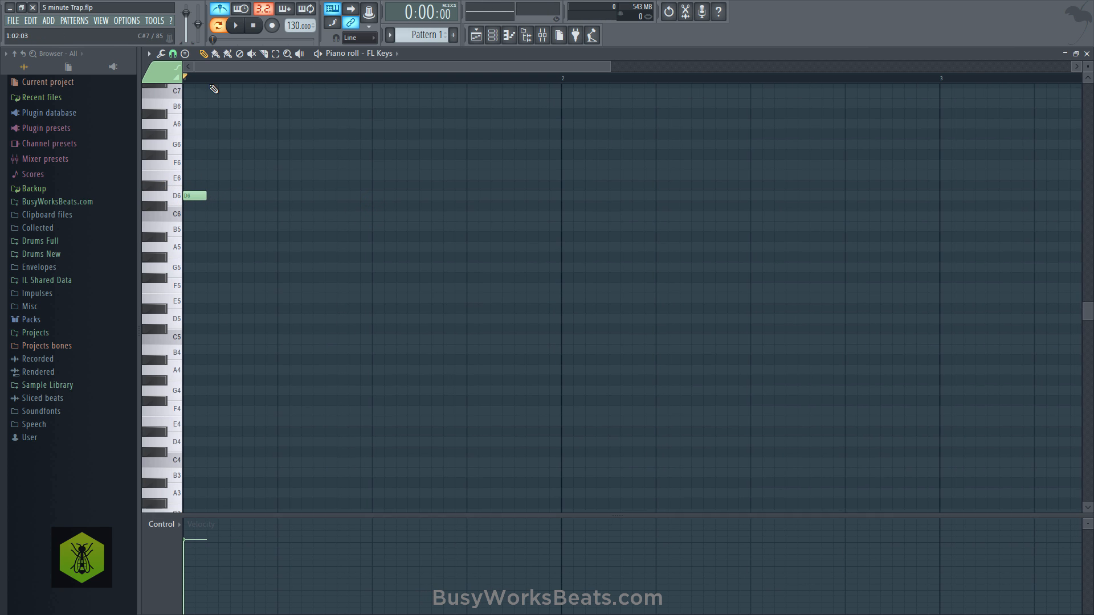
- Add an A5 note on beat 2 of bar 1, make it and the D6 note one beat long each, and preview them
scroll(214, 90, down, 2)
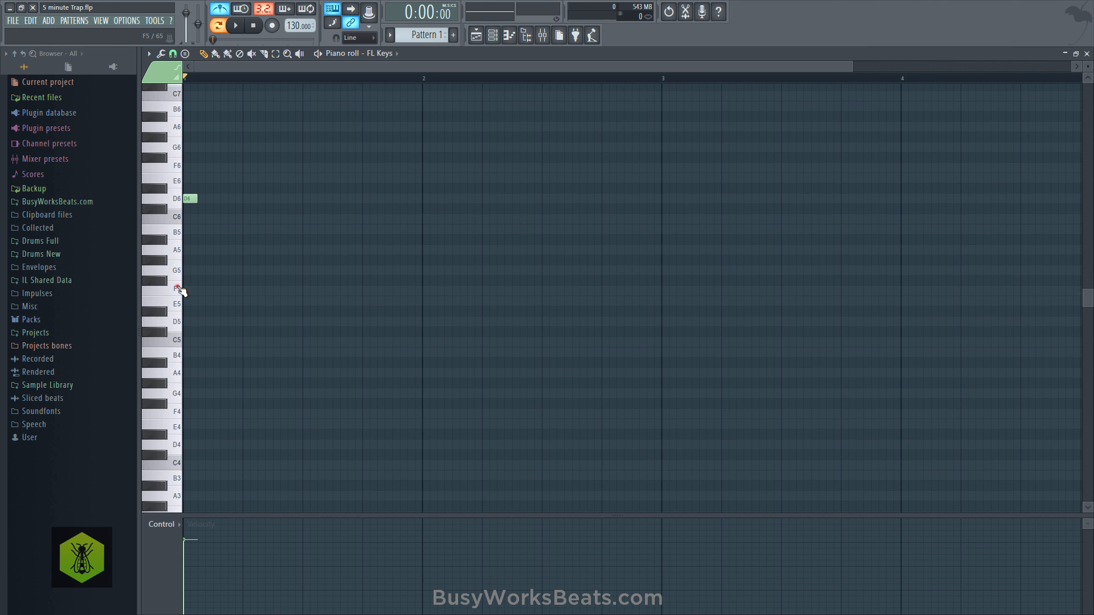
click(174, 257)
click(218, 252)
key(space)
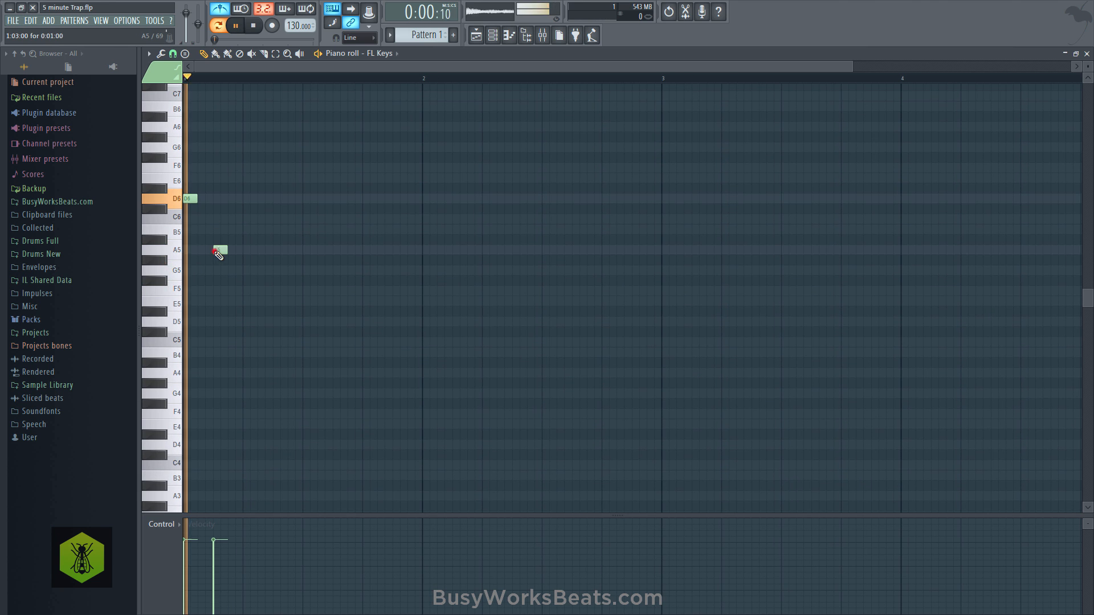
key(space)
mouse_move(220, 252)
mouse_down()
mouse_move(252, 254)
mouse_move(179, 188)
mouse_move(255, 210)
mouse_up()
click(281, 184)
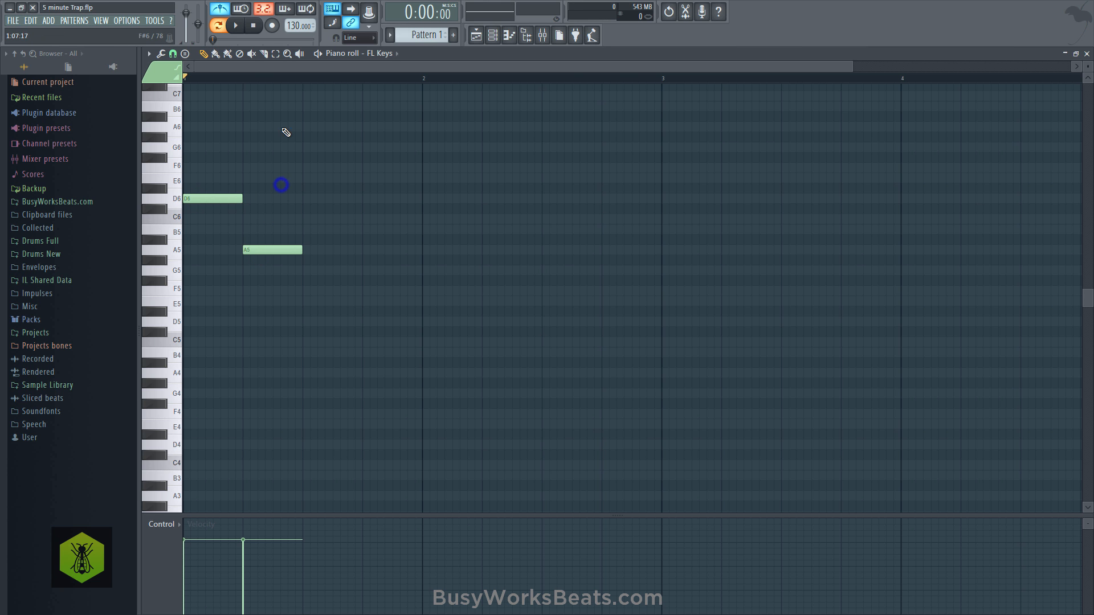
scroll(268, 87, down, 1)
key(space)
key(space)
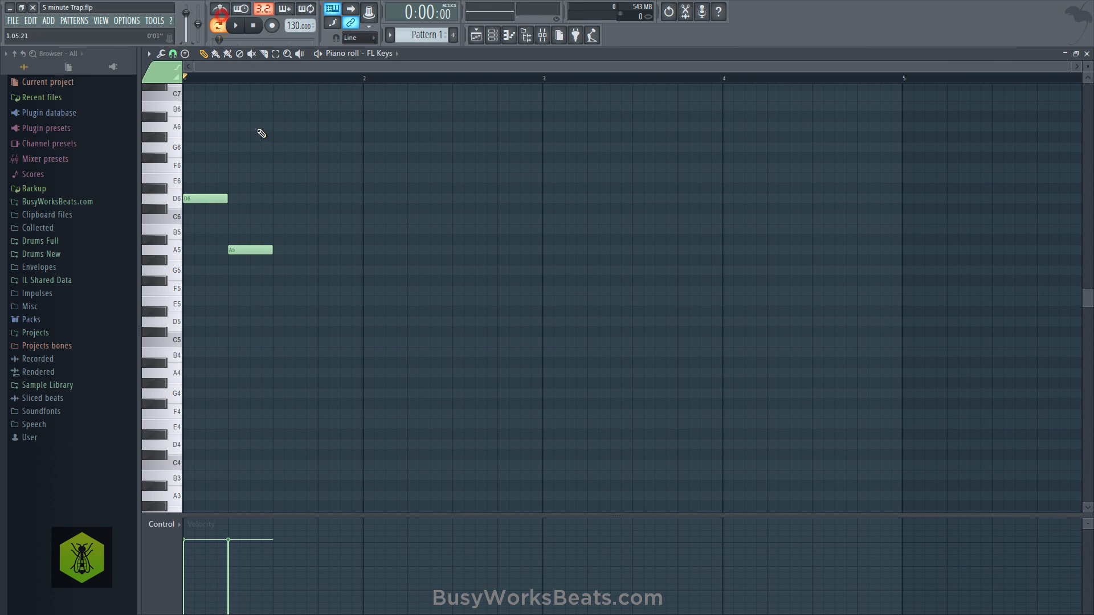
- Continue the melody with consecutive one-beat notes D6, C#6, D6, E6, F6 and E6 through the end of bar 2
click(274, 199)
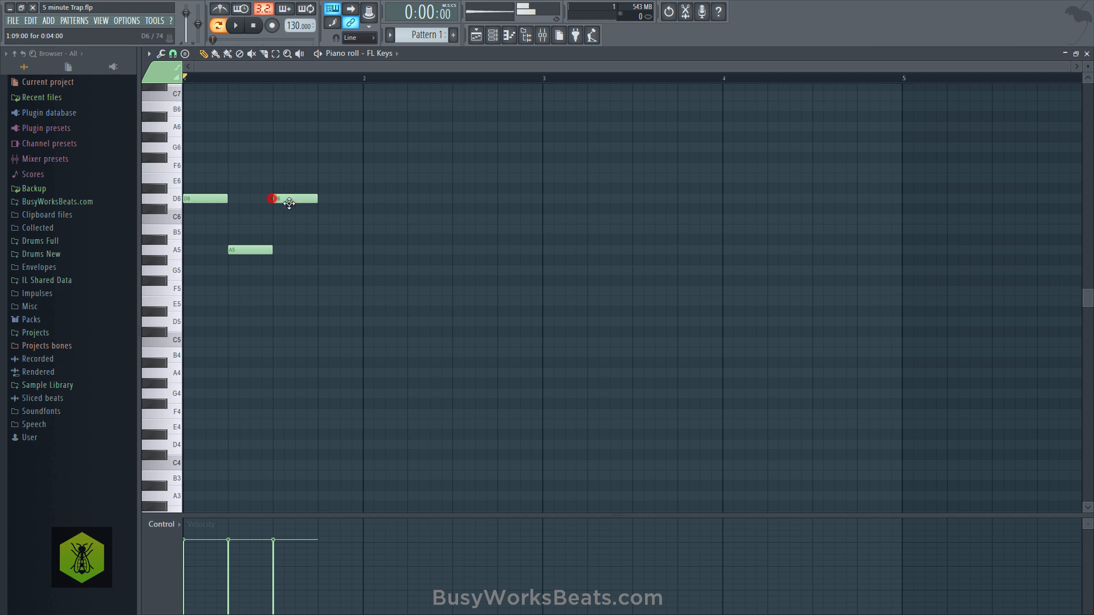
click(319, 209)
click(363, 198)
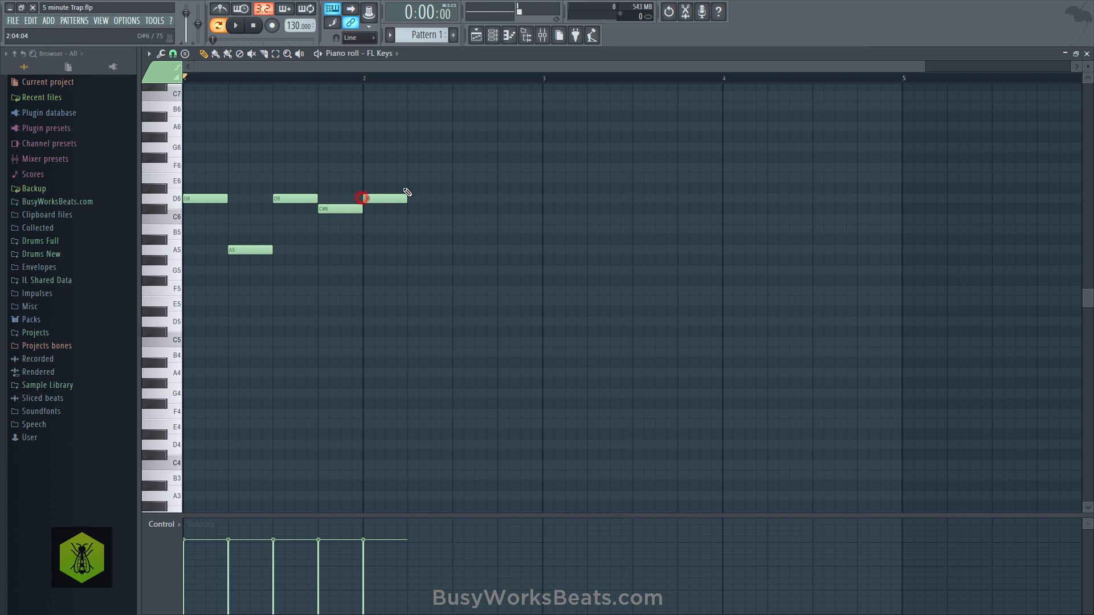
click(409, 178)
click(454, 168)
click(474, 169)
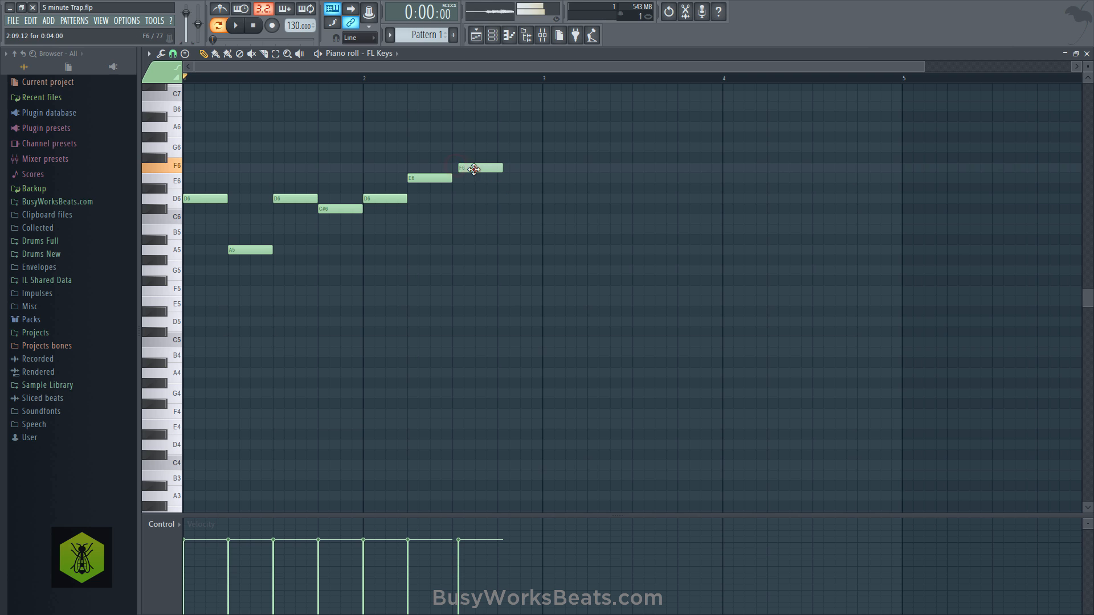
drag(500, 189, 499, 179)
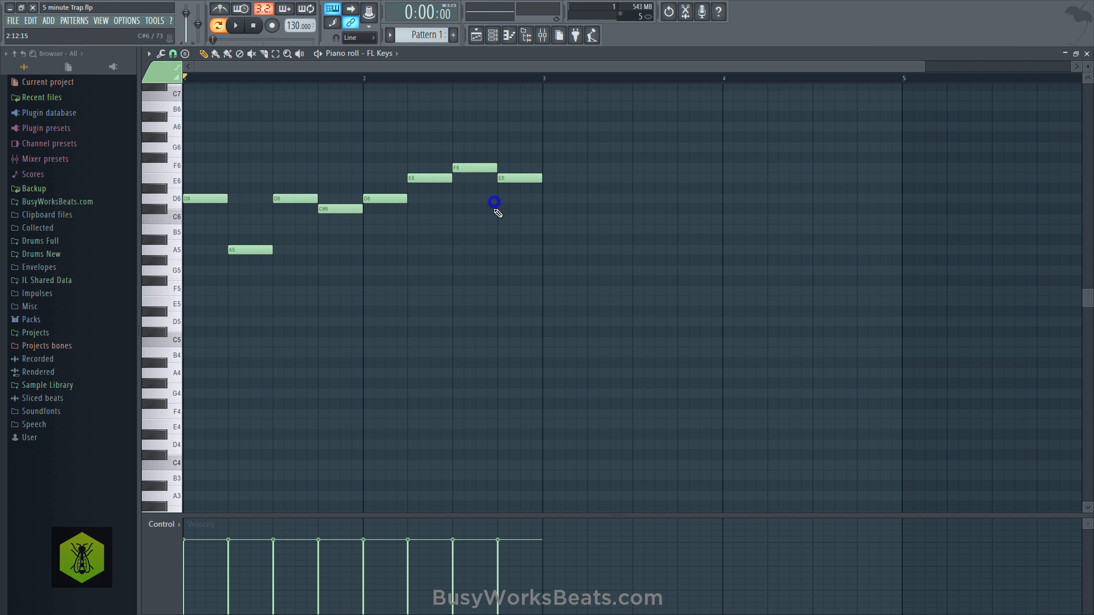
- Play back the two-bar FL Keys melody and close the piano roll
drag(300, 197, 354, 215)
ctrl+click(449, 203)
drag(441, 191, 467, 167)
ctrl+click(498, 197)
ctrl+click(468, 214)
key(space)
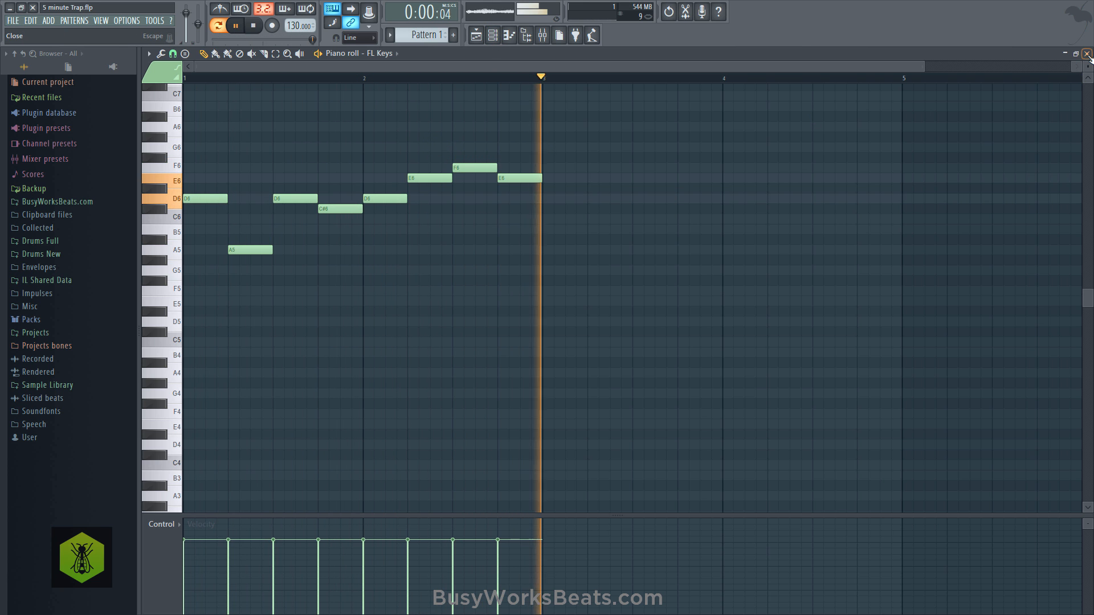
click(1087, 54)
key(space)
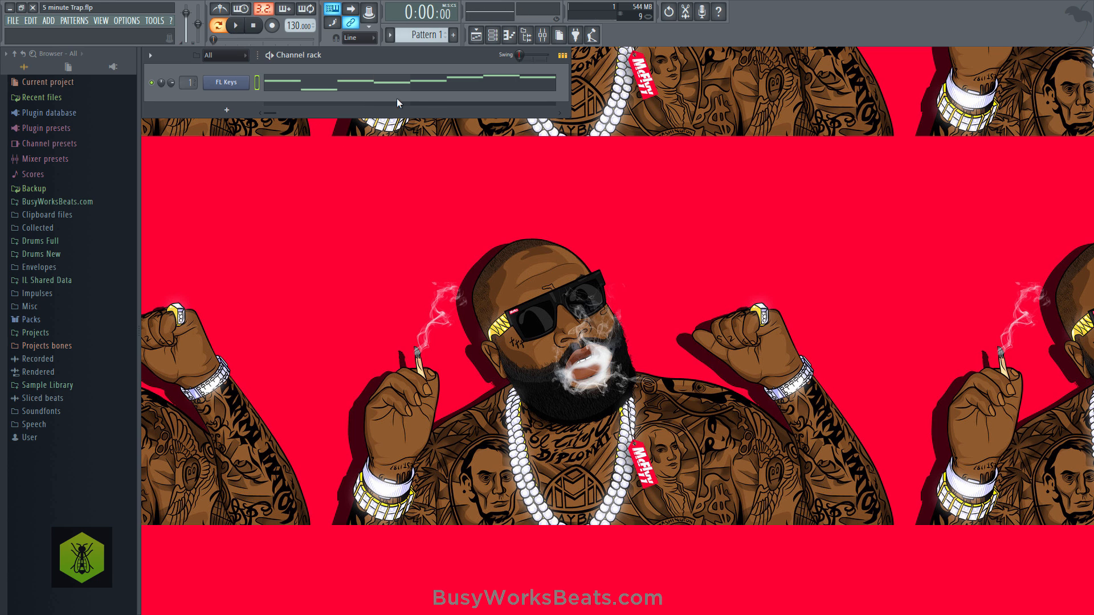
click(229, 85)
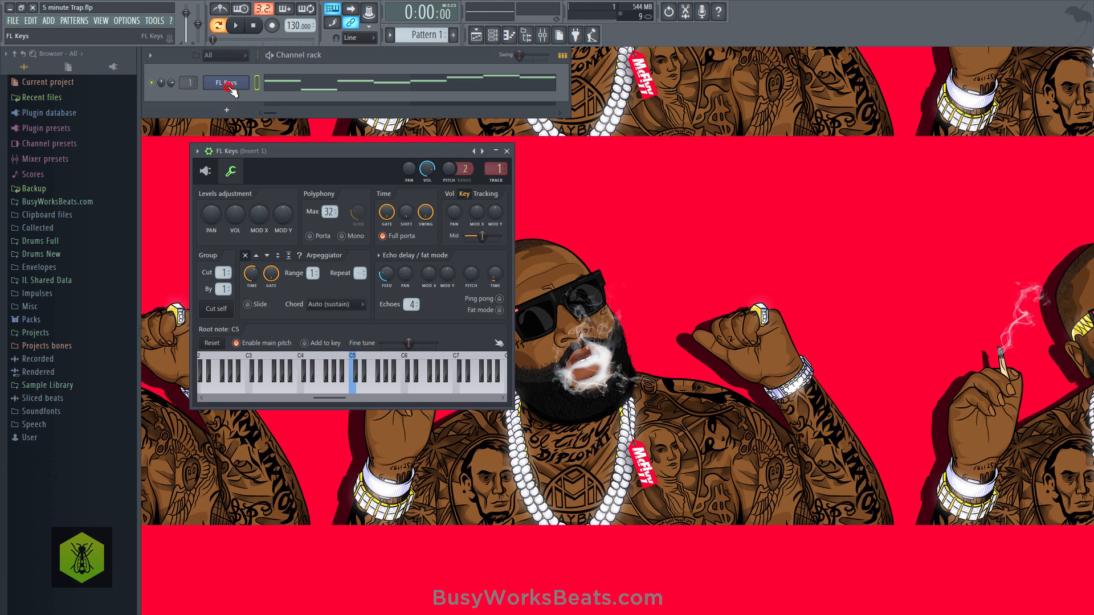
click(209, 174)
click(462, 151)
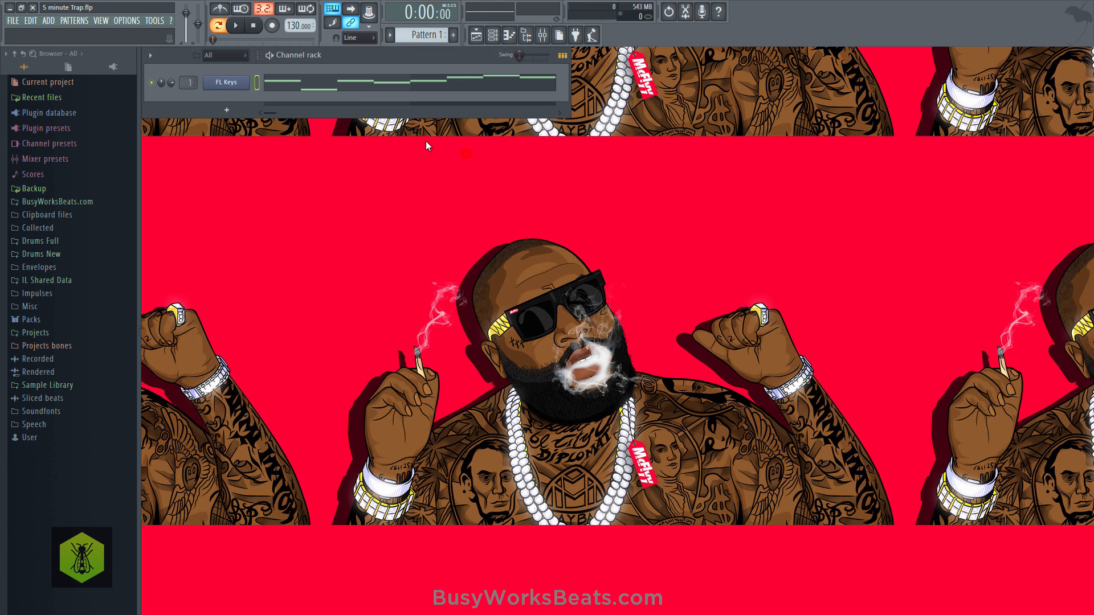
- Open the playlist and create an automation clip for the FL Keys channel volume
click(476, 35)
click(493, 38)
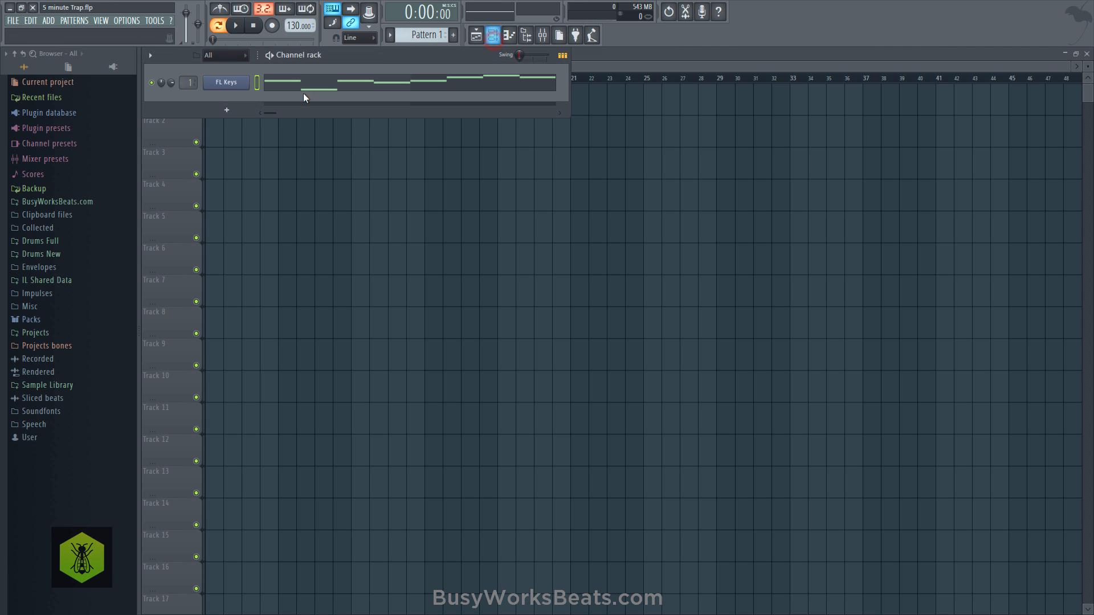
right_click(171, 83)
click(208, 157)
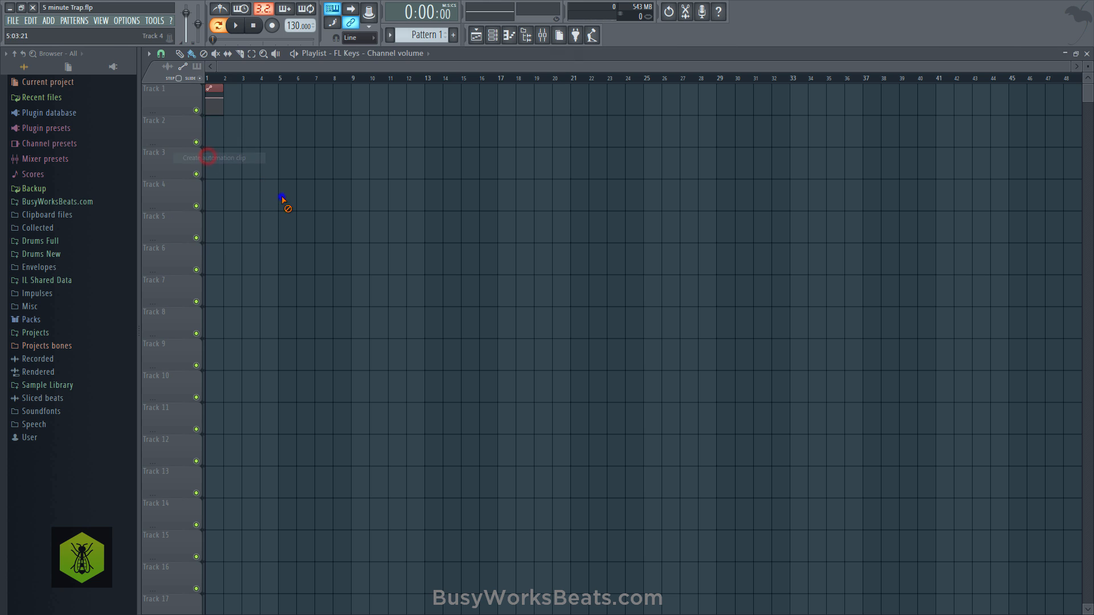
- Choose Pattern 1 as the clip source and place it at the start of Track 2 in the playlist
scroll(215, 83, up, 5)
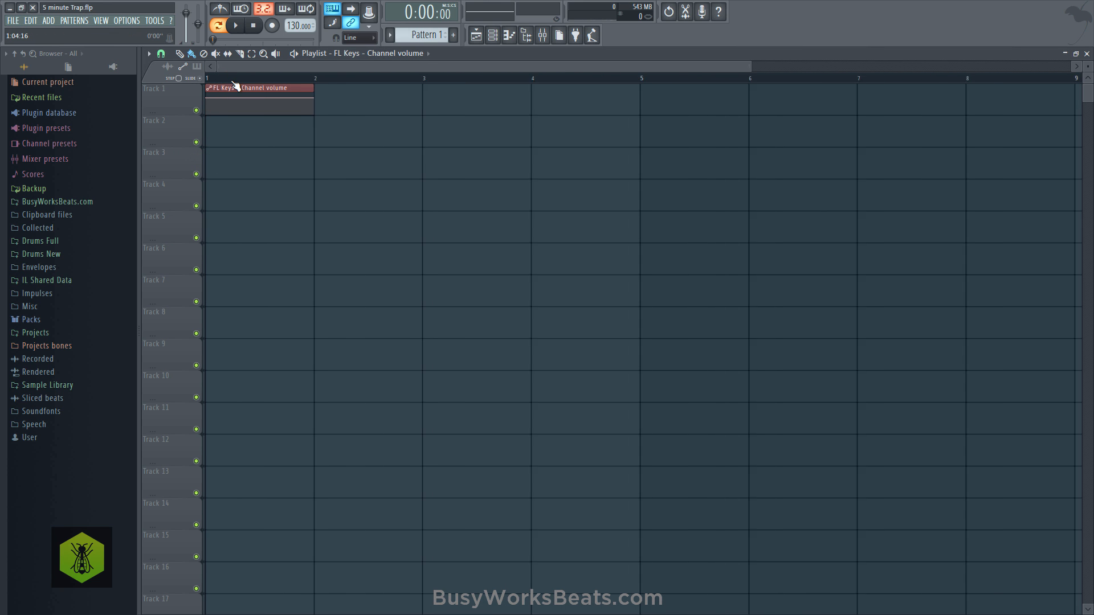
scroll(235, 85, down, 3)
click(380, 59)
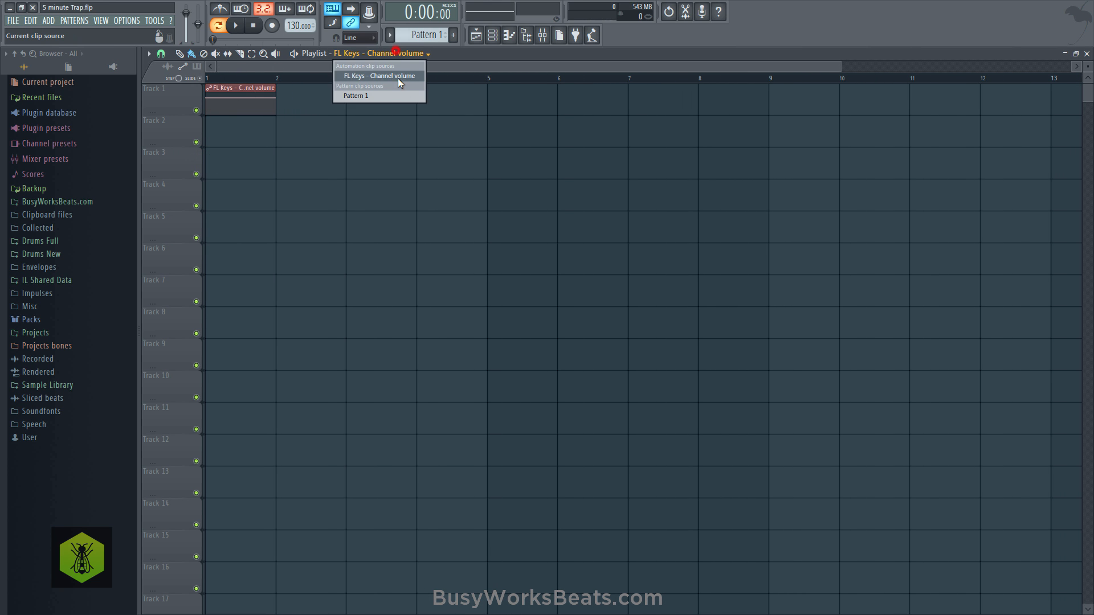
click(343, 96)
click(215, 133)
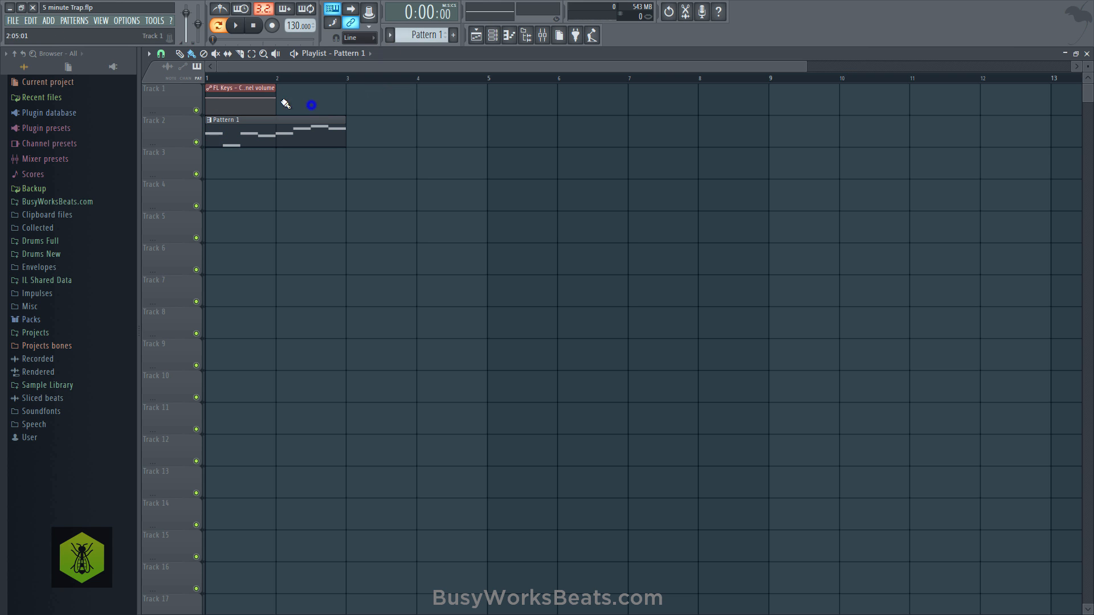
- Set the playlist snap to 1/2 beat and add a low point at beat 2 of the FL Keys volume automation clip
click(162, 54)
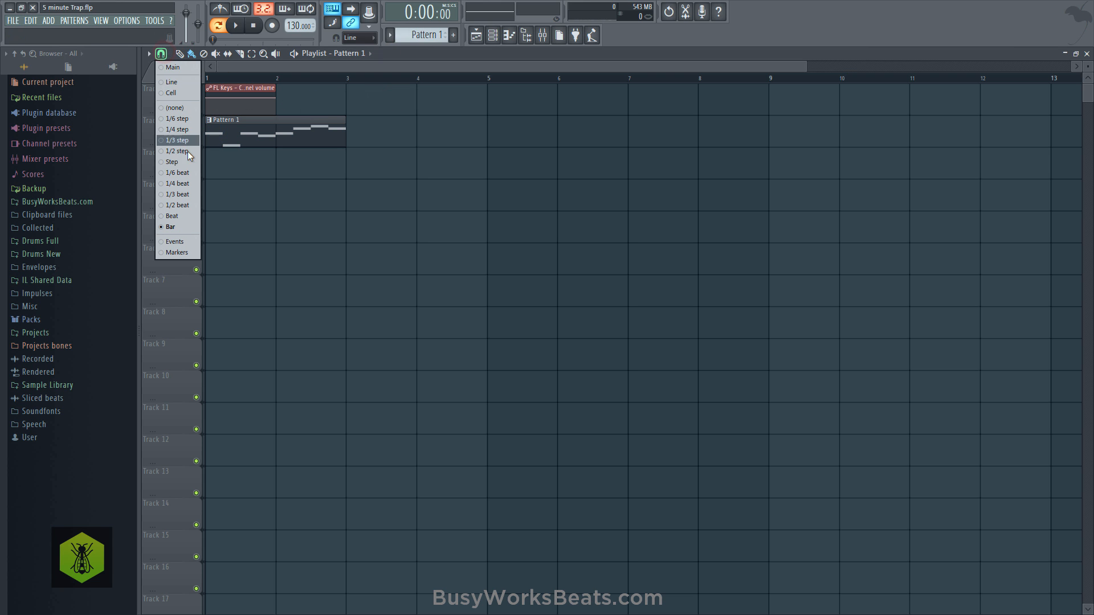
click(183, 205)
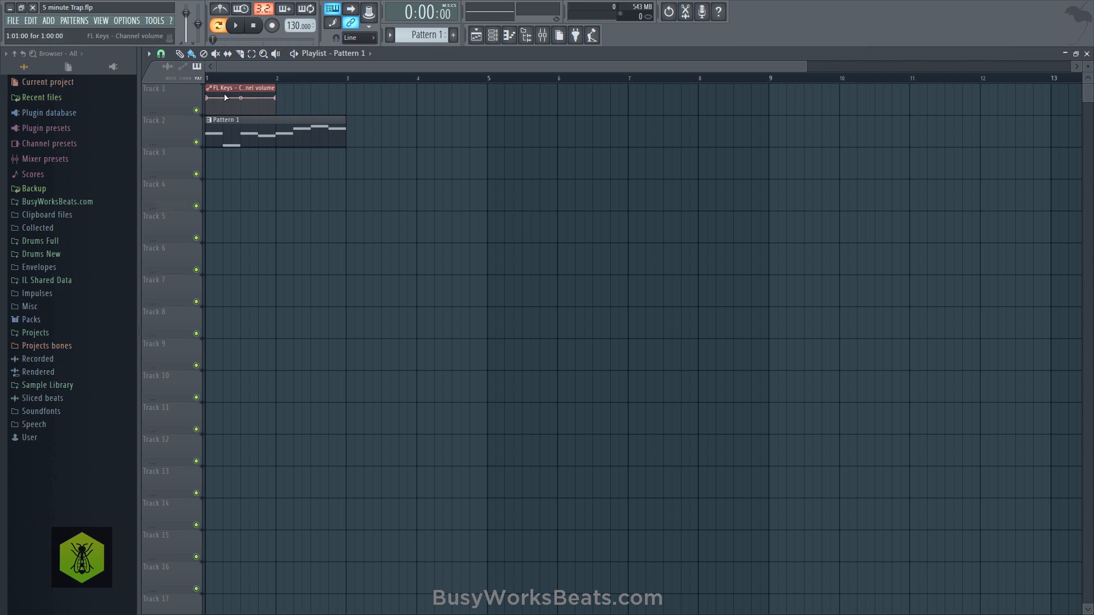
right_click(207, 97)
key(c)
right_click(224, 103)
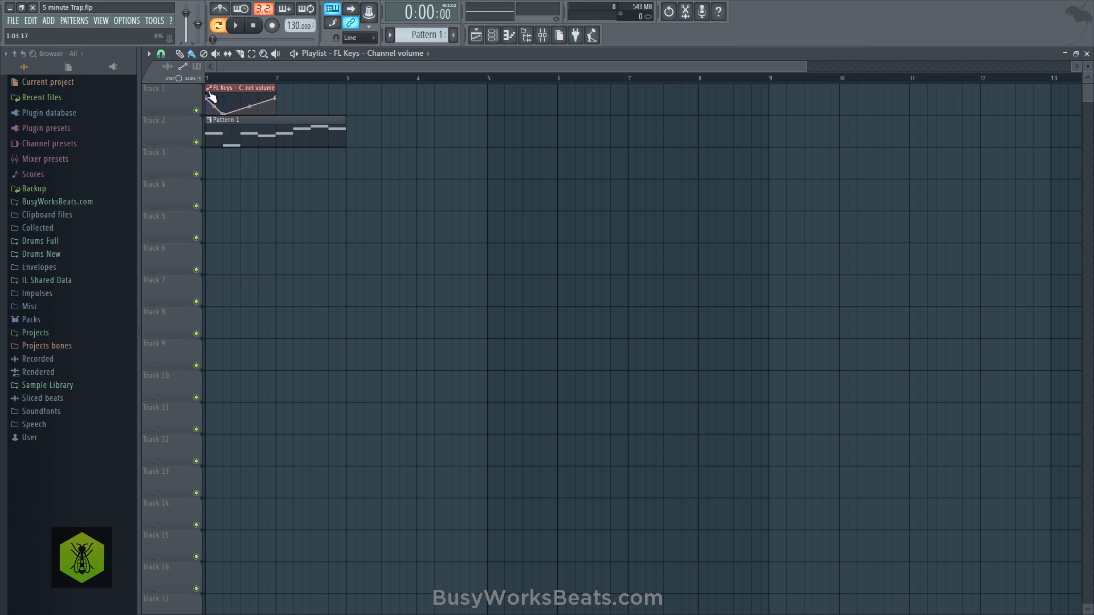
- Shape the FL Keys volume automation into a falling sawtooth by adding high and low points at beats 2, 3 and 4
right_click(224, 100)
right_click(224, 99)
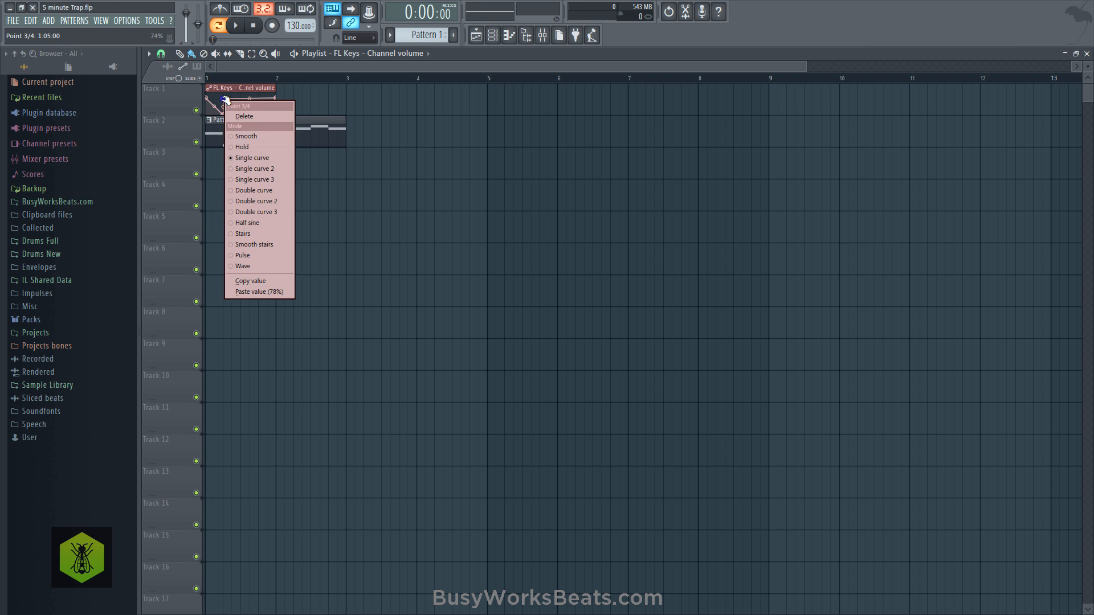
key(p)
right_click(239, 108)
right_click(241, 103)
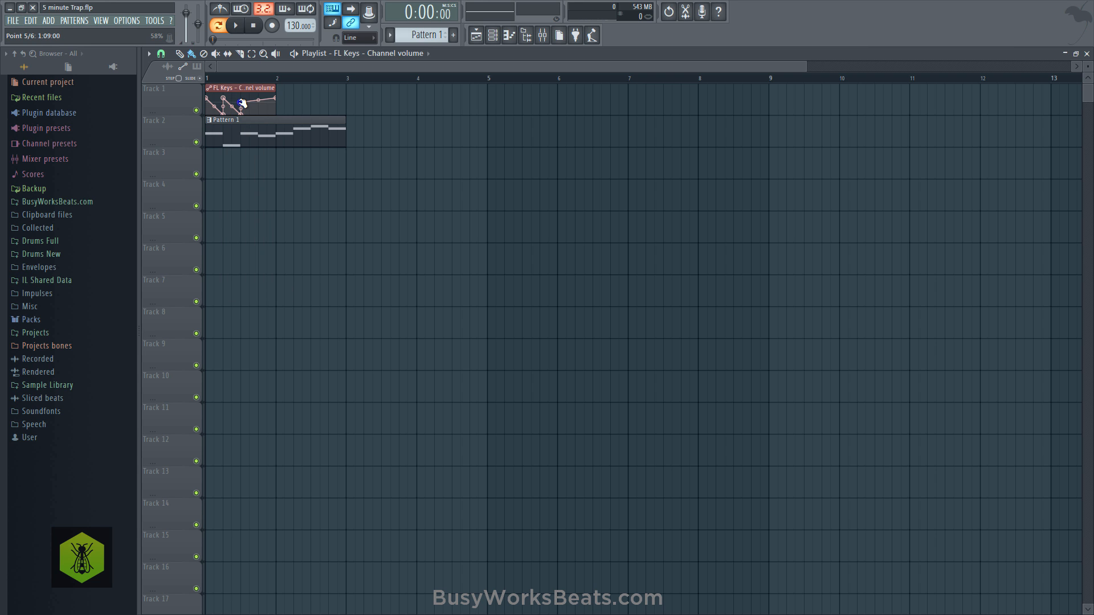
right_click(259, 110)
- Paste the copied value of 78% into the three added peak points of the volume automation clip
right_click(224, 98)
key(p)
right_click(242, 98)
key(p)
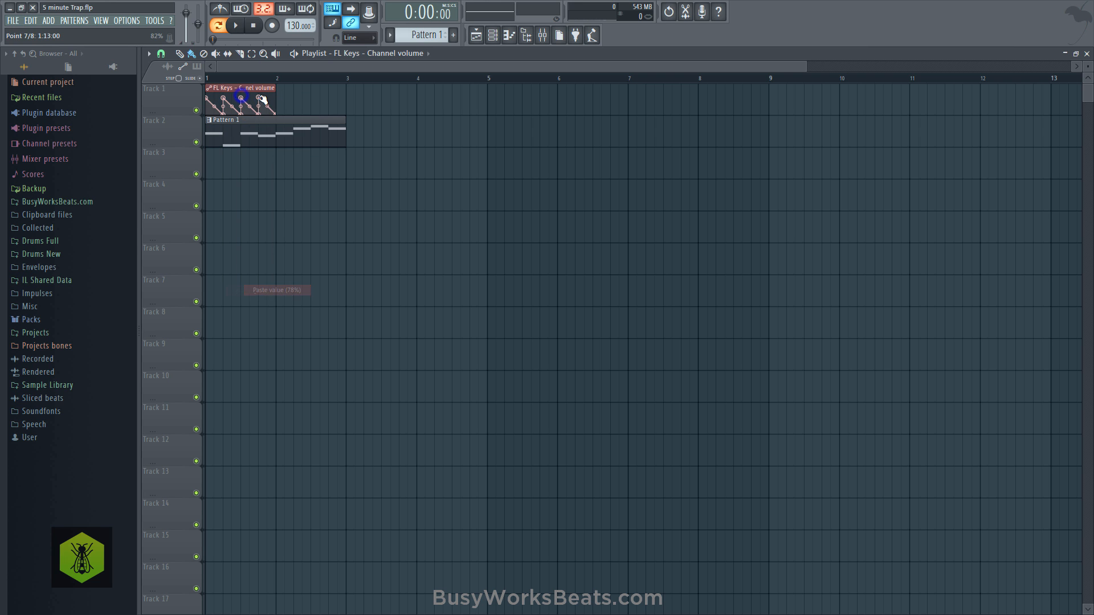
right_click(260, 98)
key(p)
- Duplicate the one-bar FL Keys volume automation clip so it also covers bar 2
ctrl+click(267, 90)
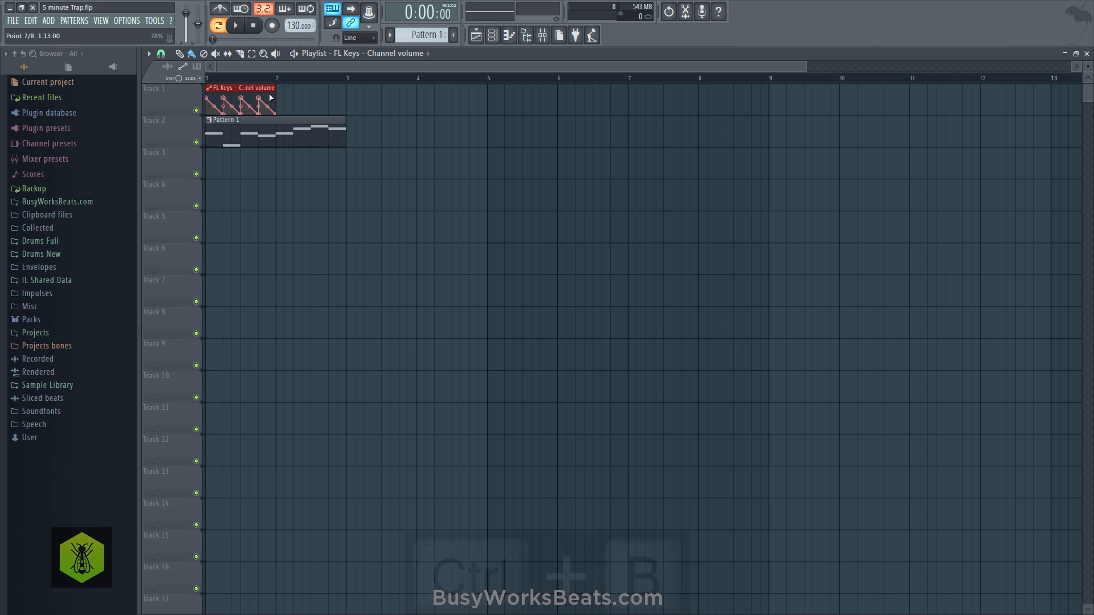
key(ctrl+b)
scroll(268, 79, down, 2)
drag(317, 103, 224, 108)
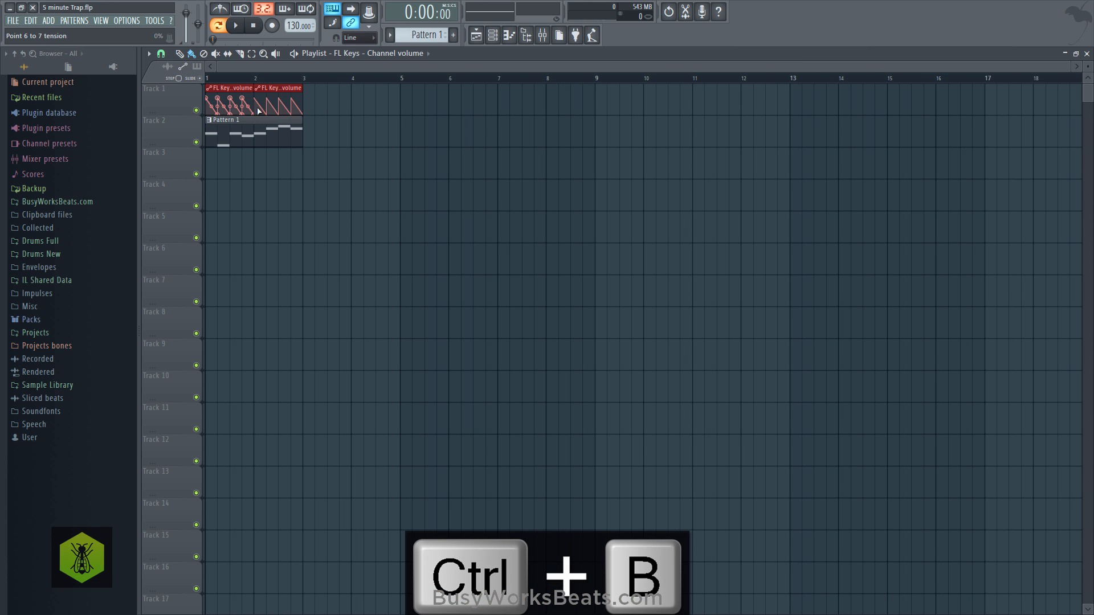
- Duplicate the two-bar block of Pattern 1 and its volume automation until it fills eight bars, and play it back
drag(351, 162, 197, 95)
key(ctrl+b)
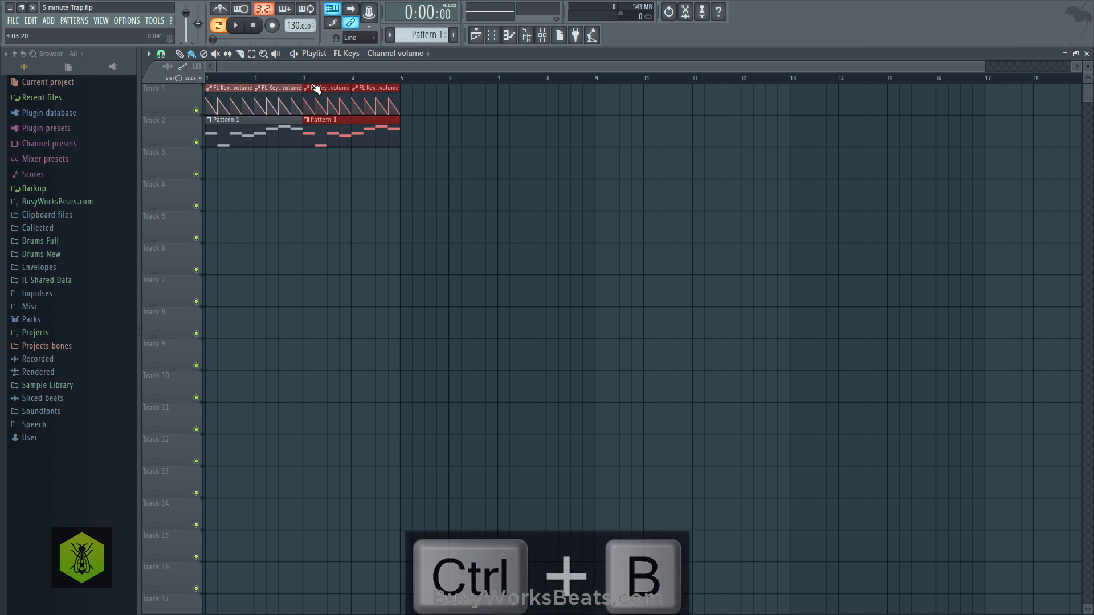
key(ctrl+b)
scroll(317, 85, down, 2)
key(ctrl+b)
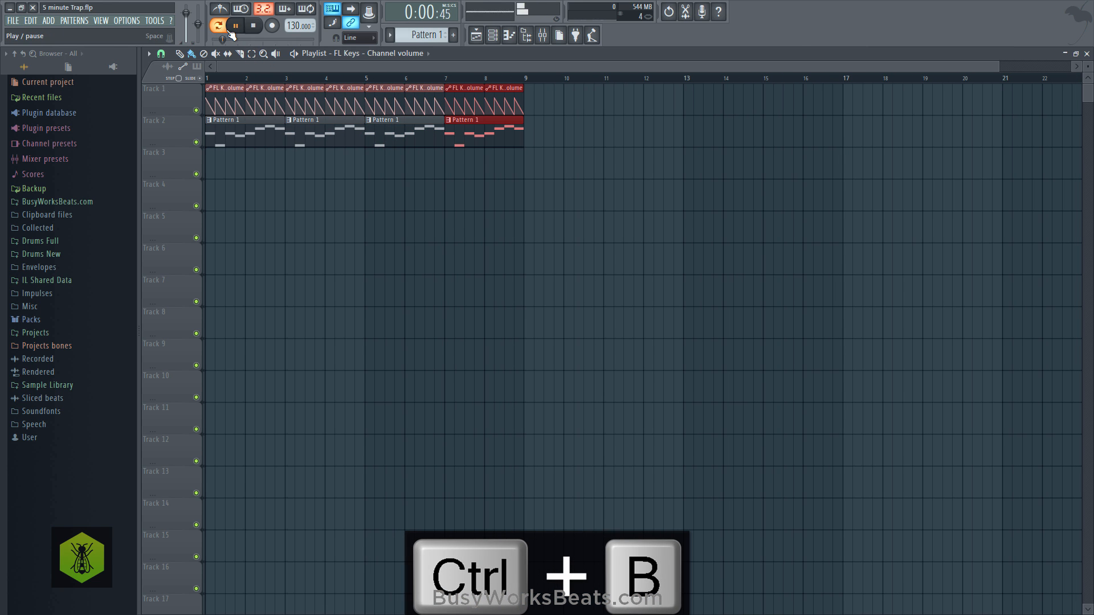
key(space)
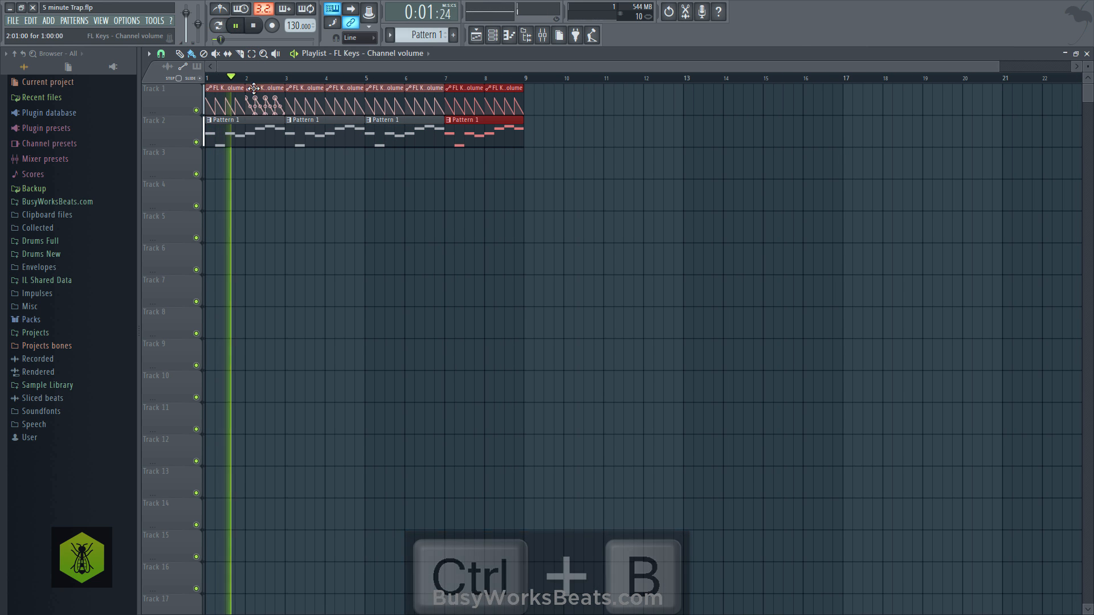
key(space)
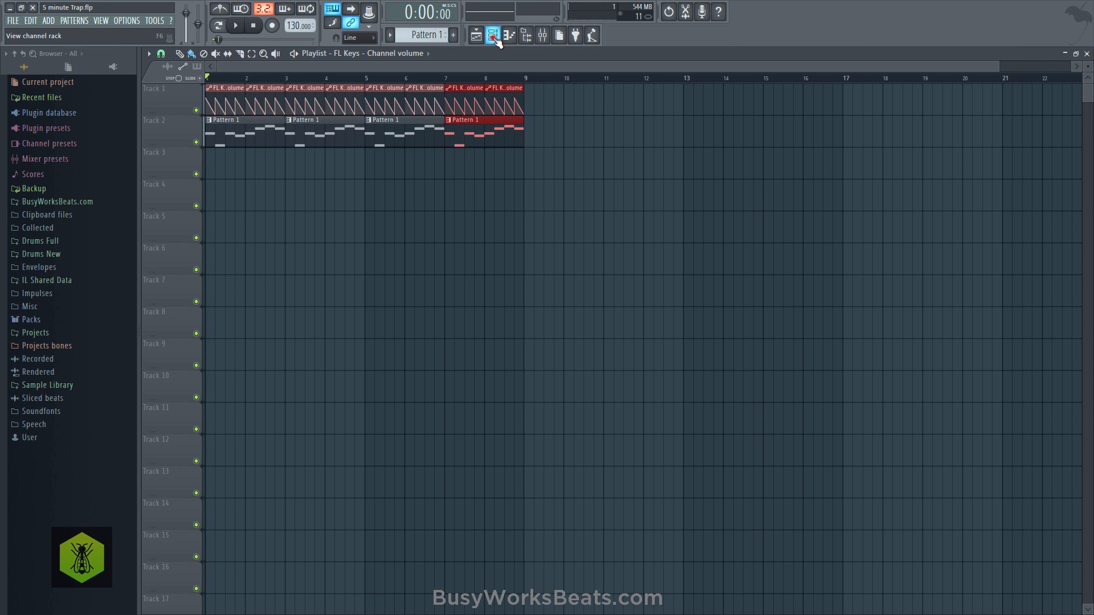
- Open the FL Keys notes in the piano roll and replace the bar 1 C#6 note with E6
click(492, 36)
click(348, 85)
scroll(289, 80, down, 3)
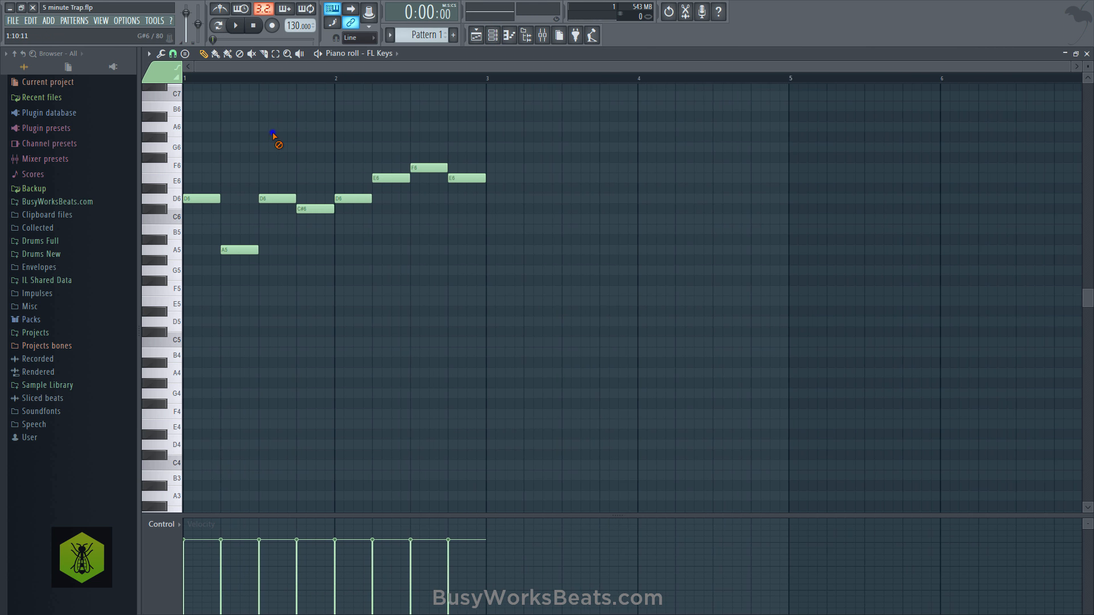
key(space)
key(space)
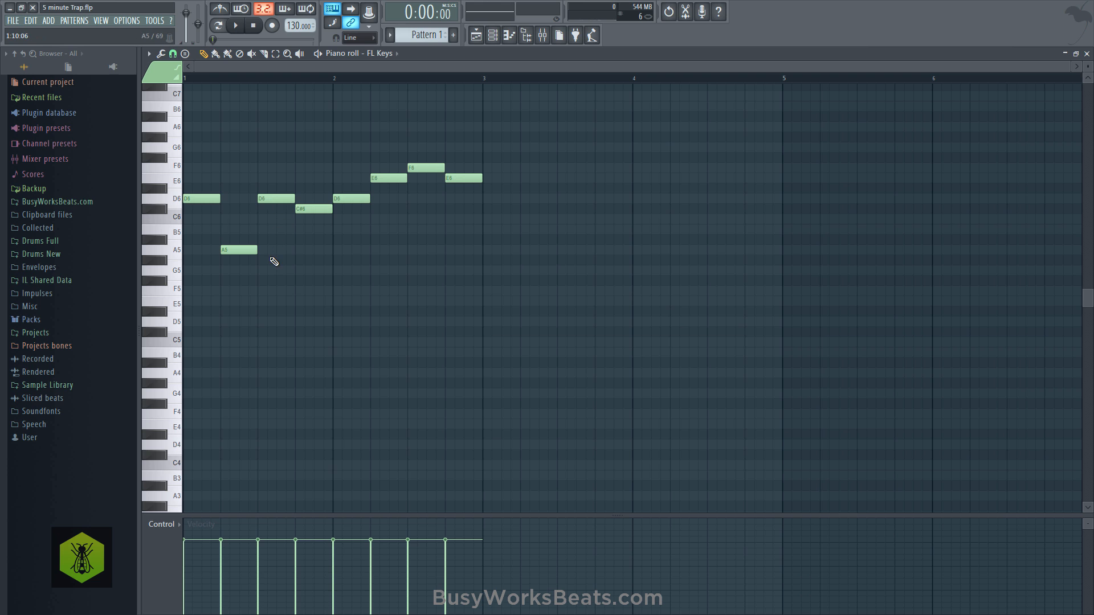
key(space)
key(space)
click(296, 178)
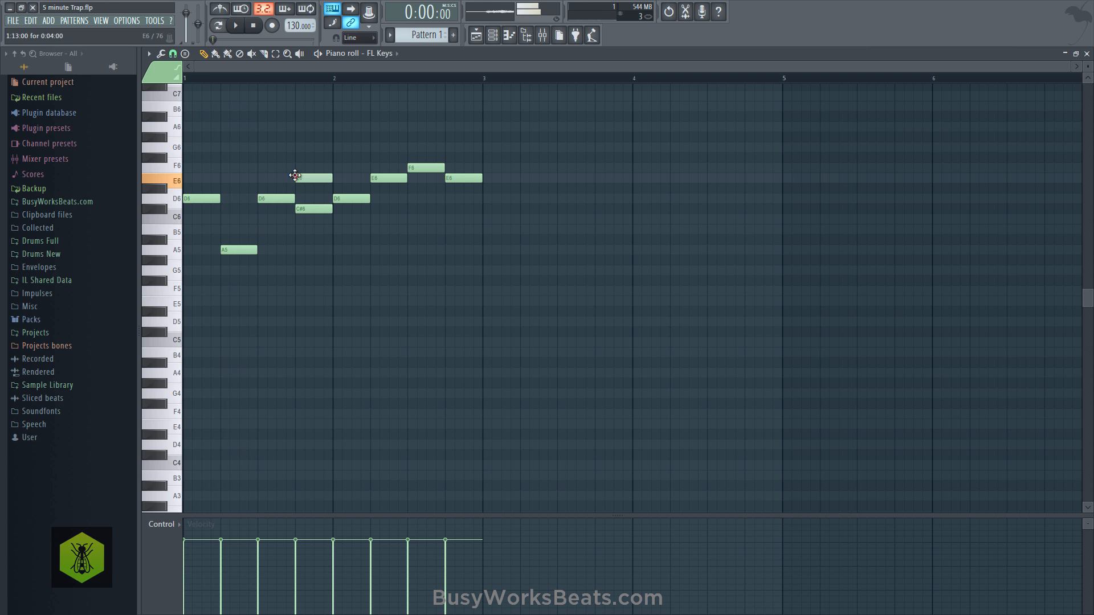
right_click(321, 209)
- Rewrite the four bar 2 melody notes as G6, F6, E6 and F6 and start playback
click(336, 140)
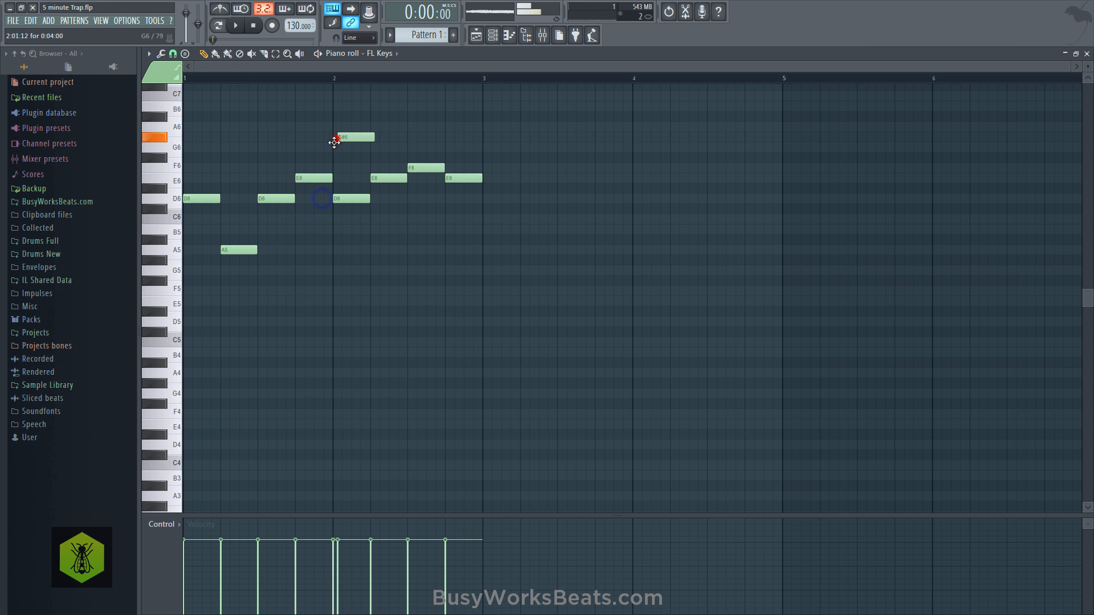
drag(334, 142, 335, 147)
right_click(352, 197)
drag(394, 177, 451, 167)
click(454, 167)
key(space)
right_click(454, 178)
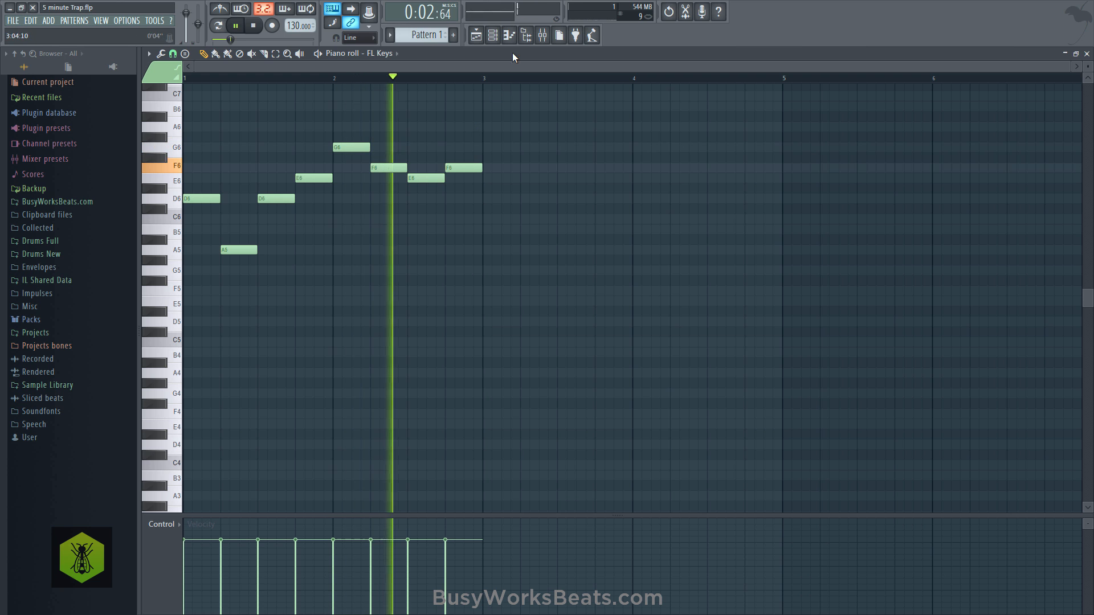
- Adjust the echo delay feed and time in the FL Keys channel settings during playback, and stop playback
click(496, 37)
click(241, 81)
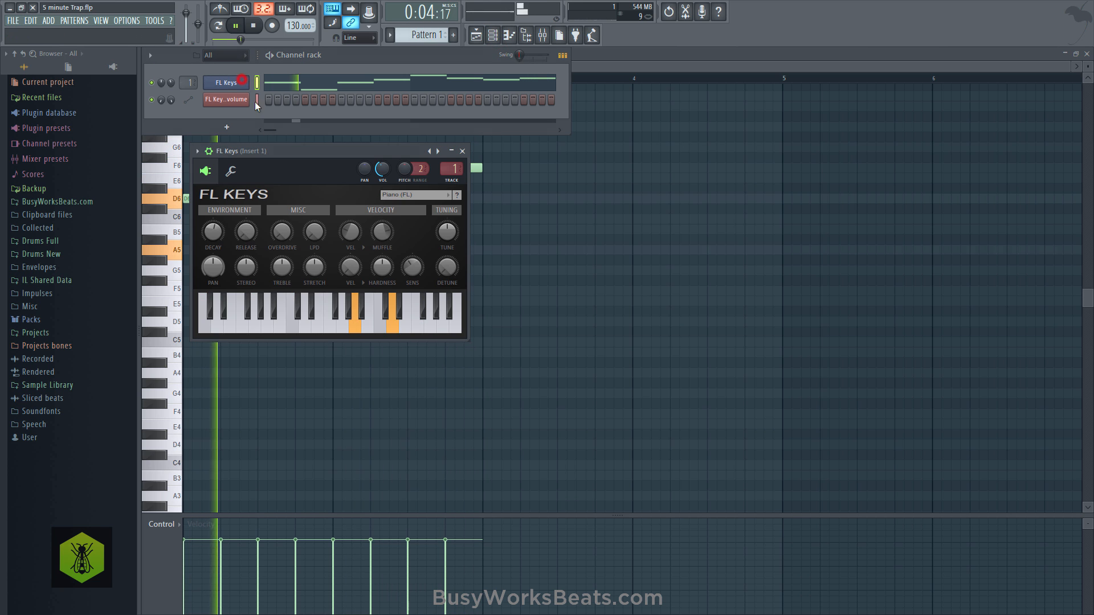
click(244, 172)
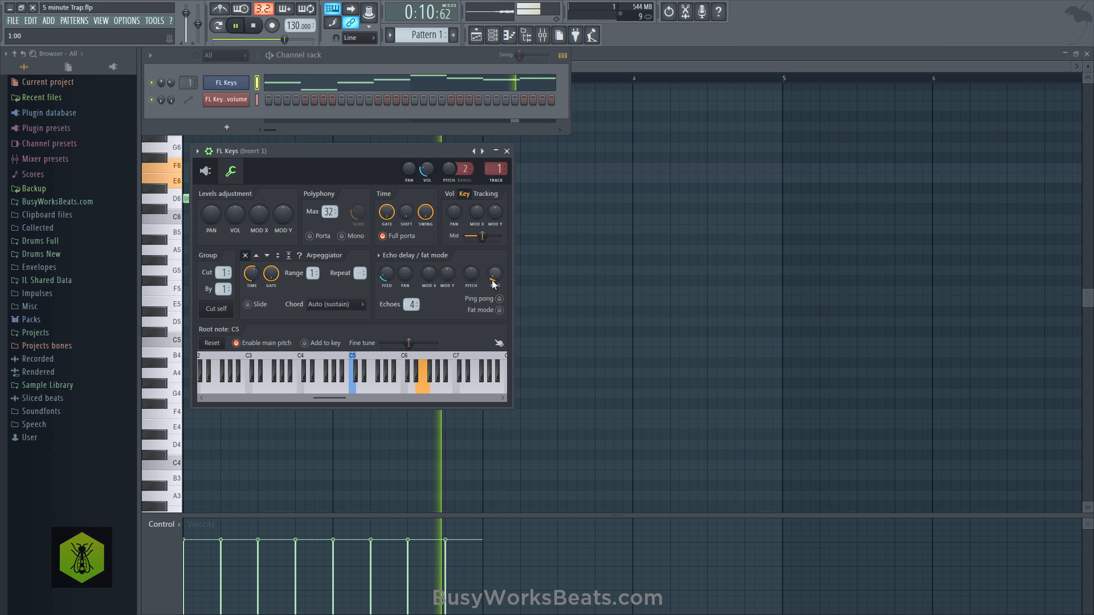
drag(492, 279, 492, 268)
drag(386, 275, 387, 259)
drag(491, 278, 491, 282)
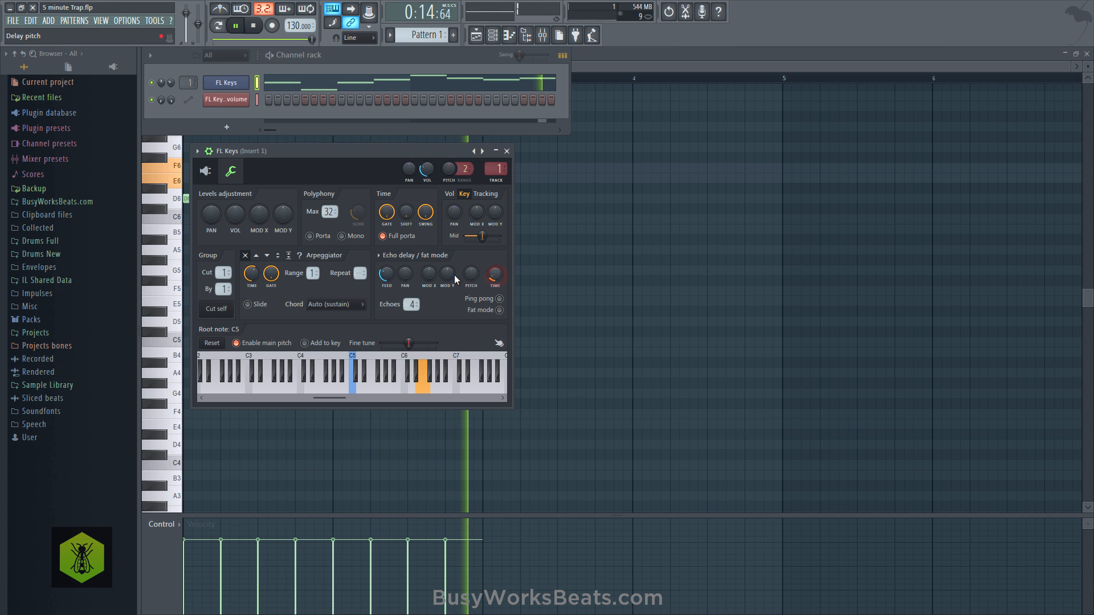
drag(391, 274, 393, 278)
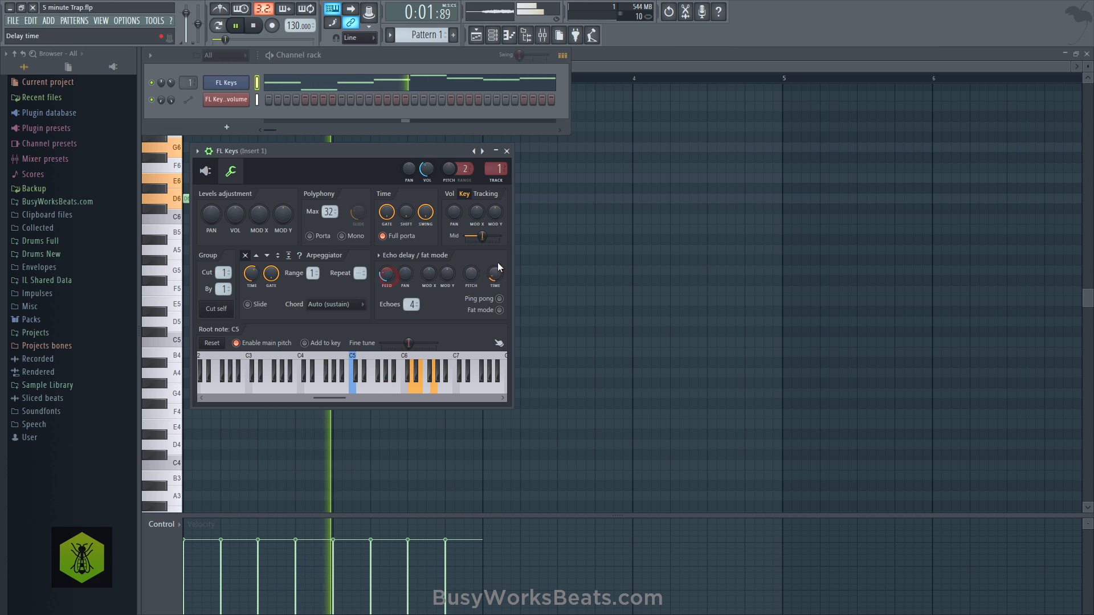
click(505, 151)
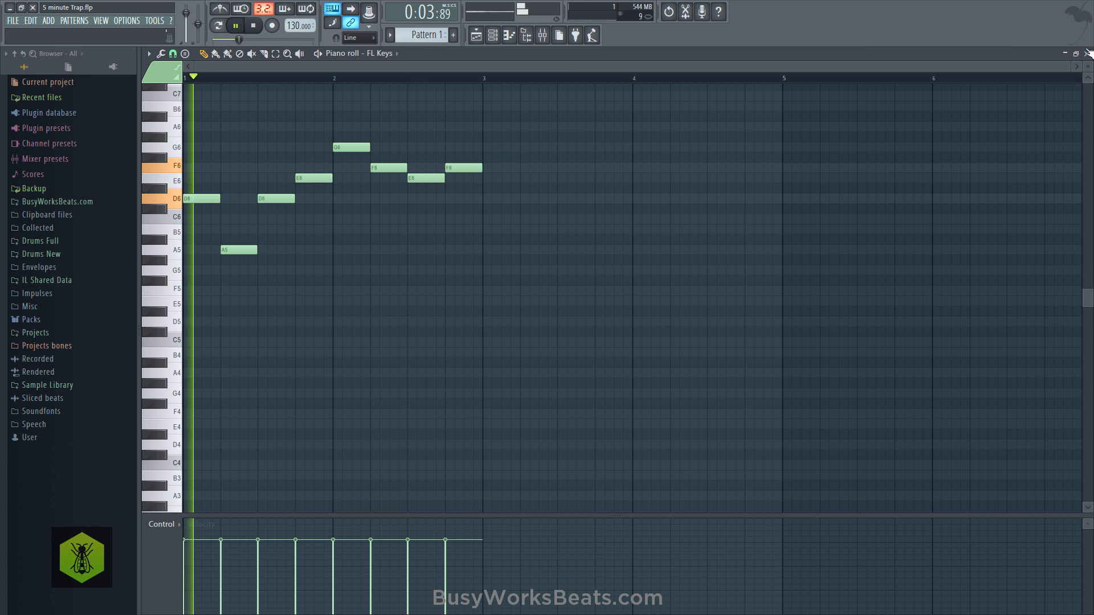
key(space)
- Increase the FL Keys release while listening to the melody, and close the piano roll
click(492, 35)
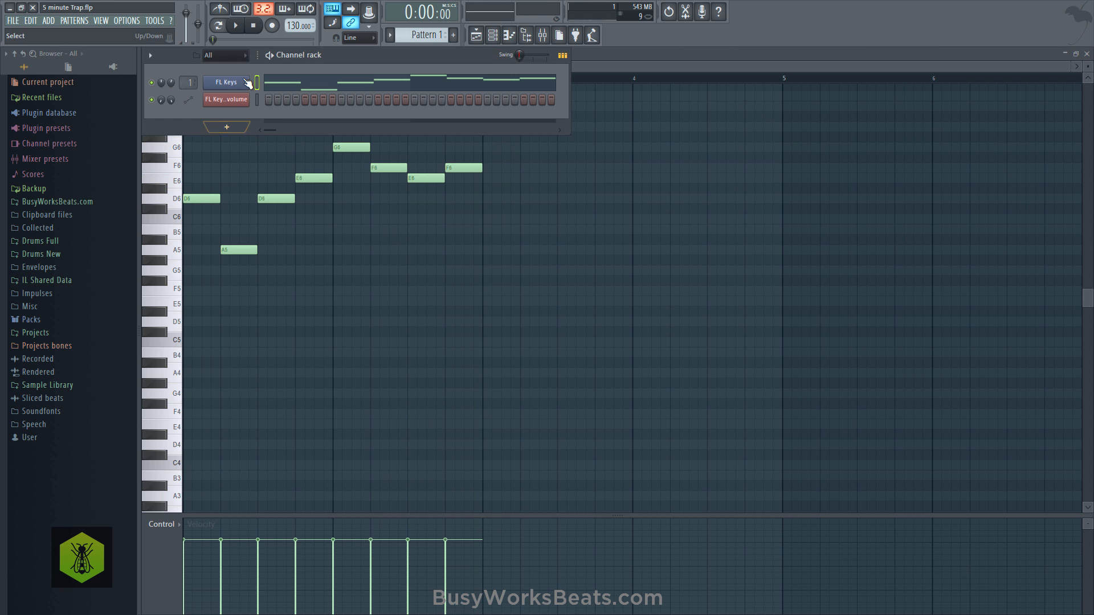
click(240, 80)
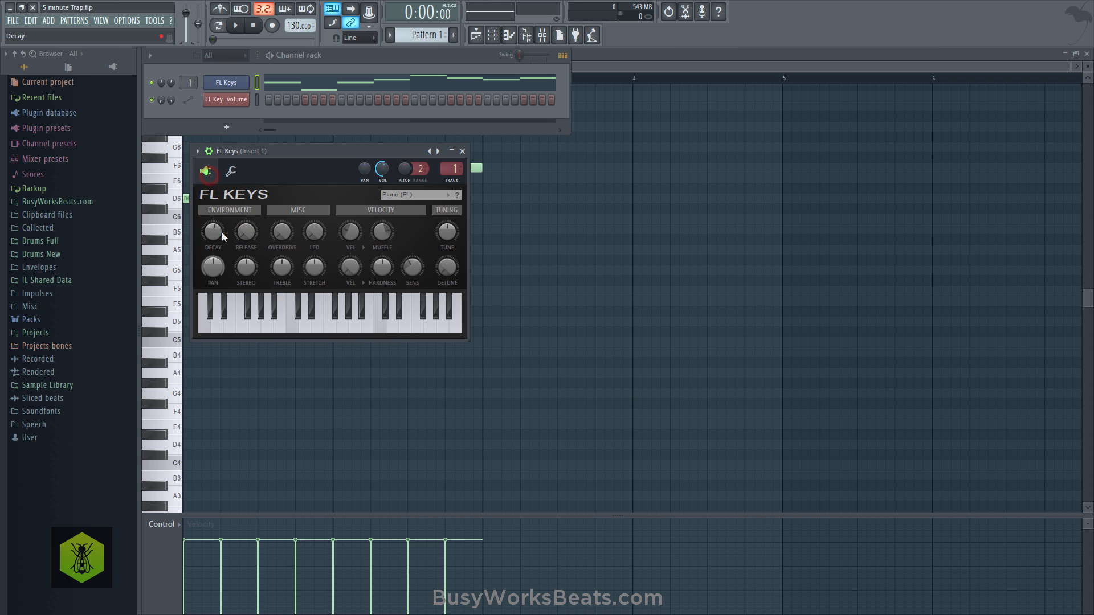
key(space)
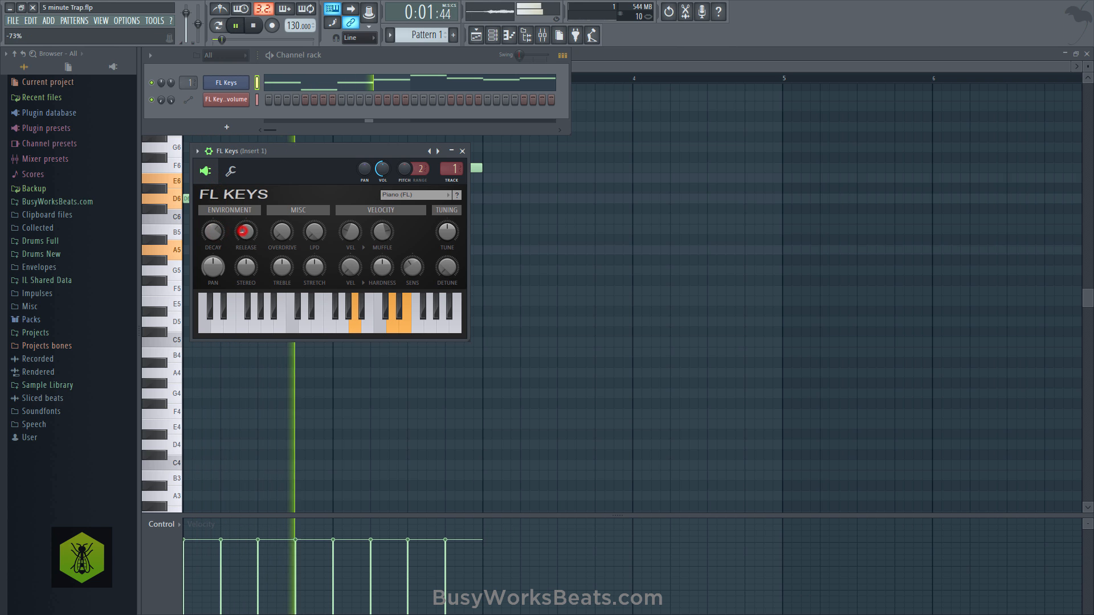
drag(244, 234, 251, 234)
key(space)
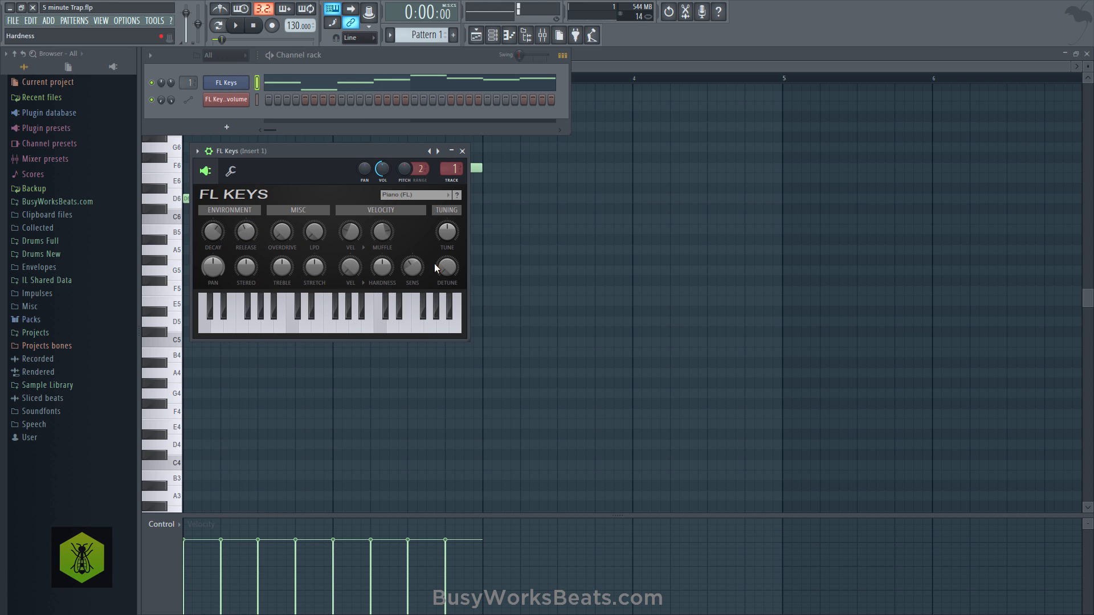
click(520, 263)
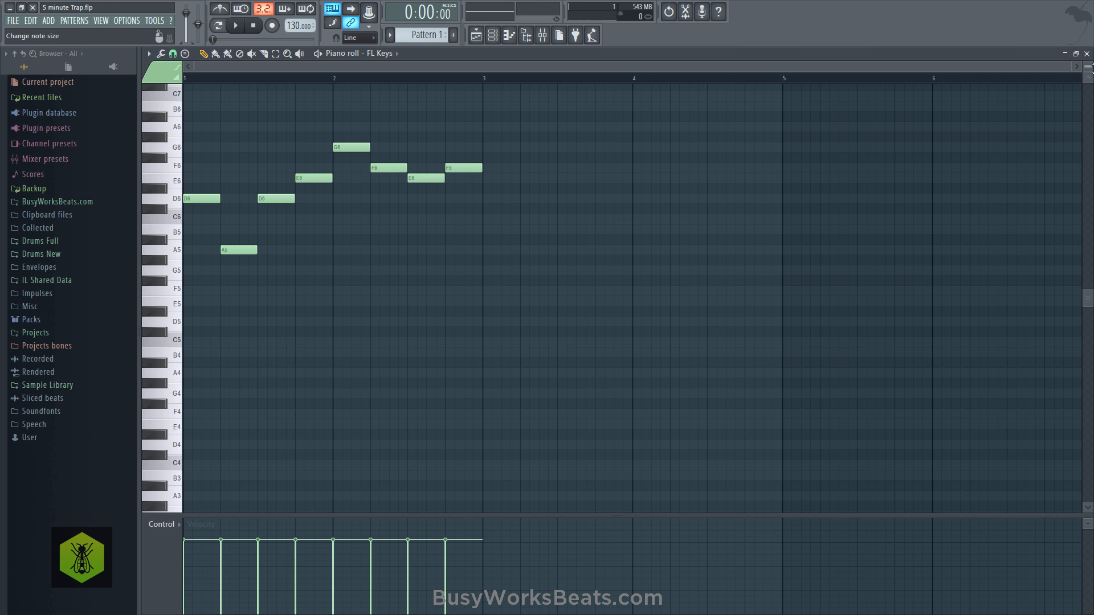
click(1086, 53)
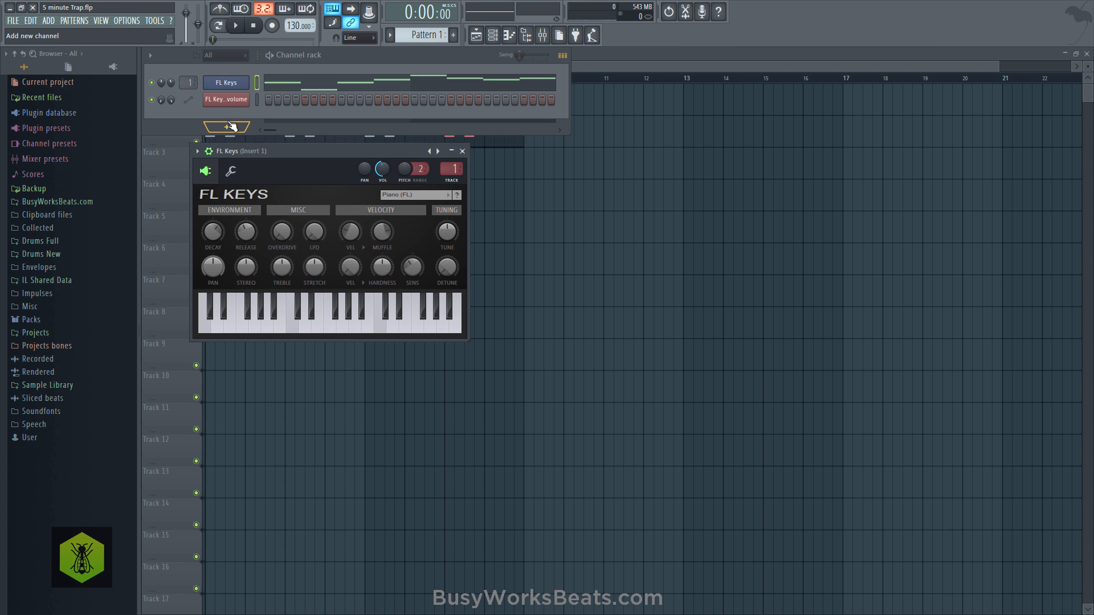
- Add a GMS synthesizer channel and load the Default preset from its User bank
click(230, 127)
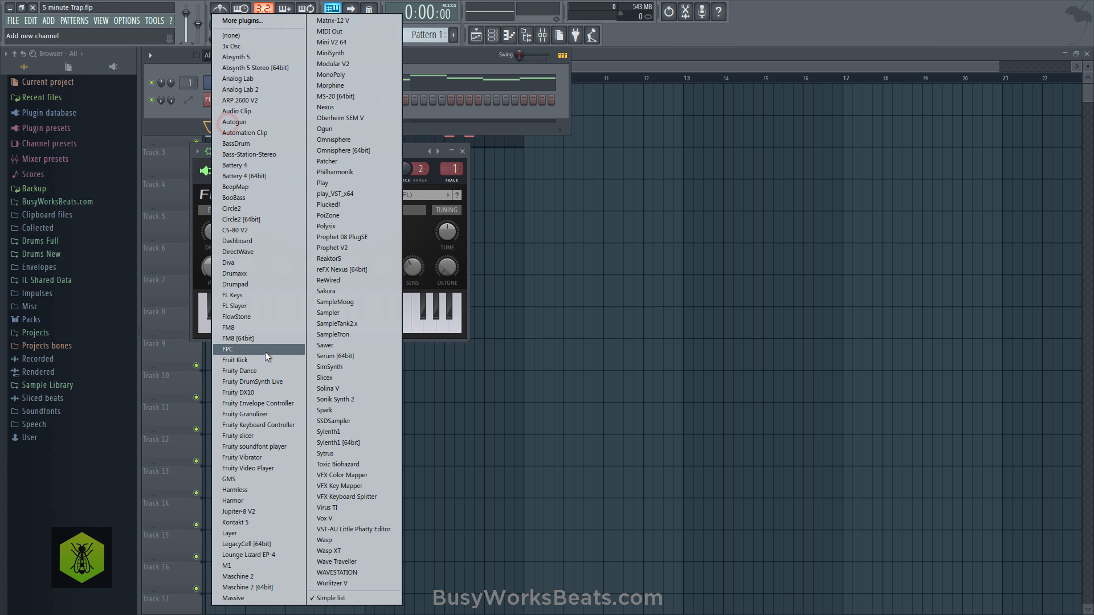
click(252, 479)
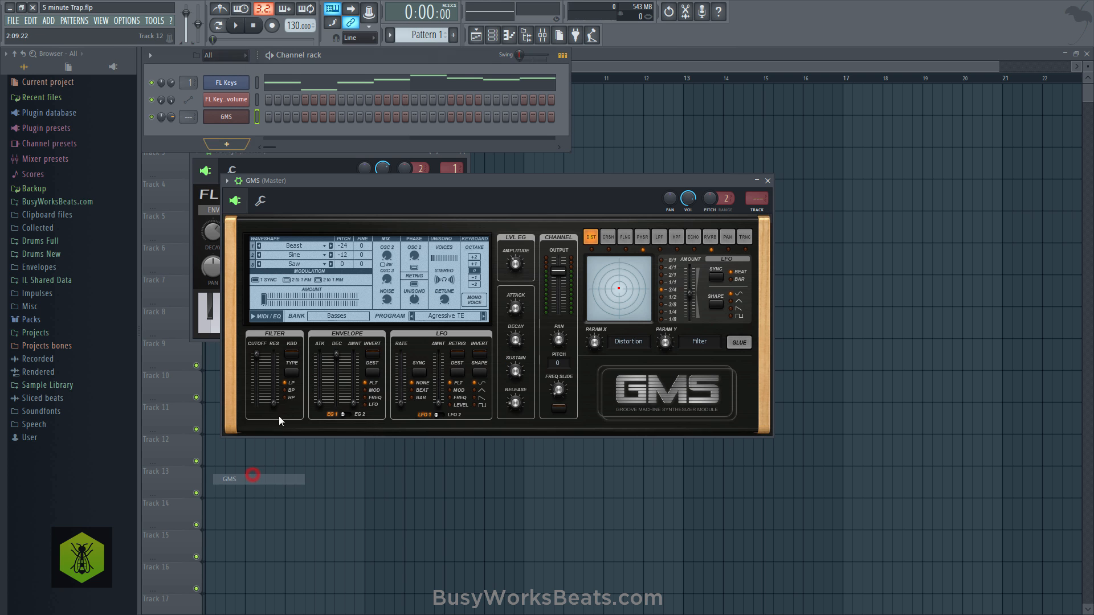
click(326, 315)
click(419, 367)
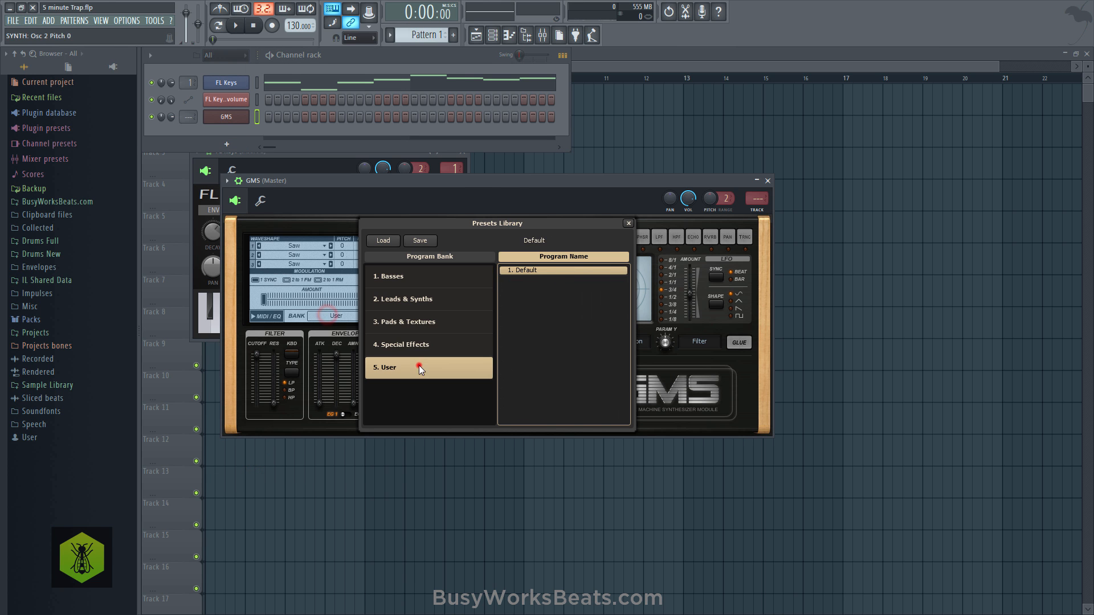
double_click(529, 270)
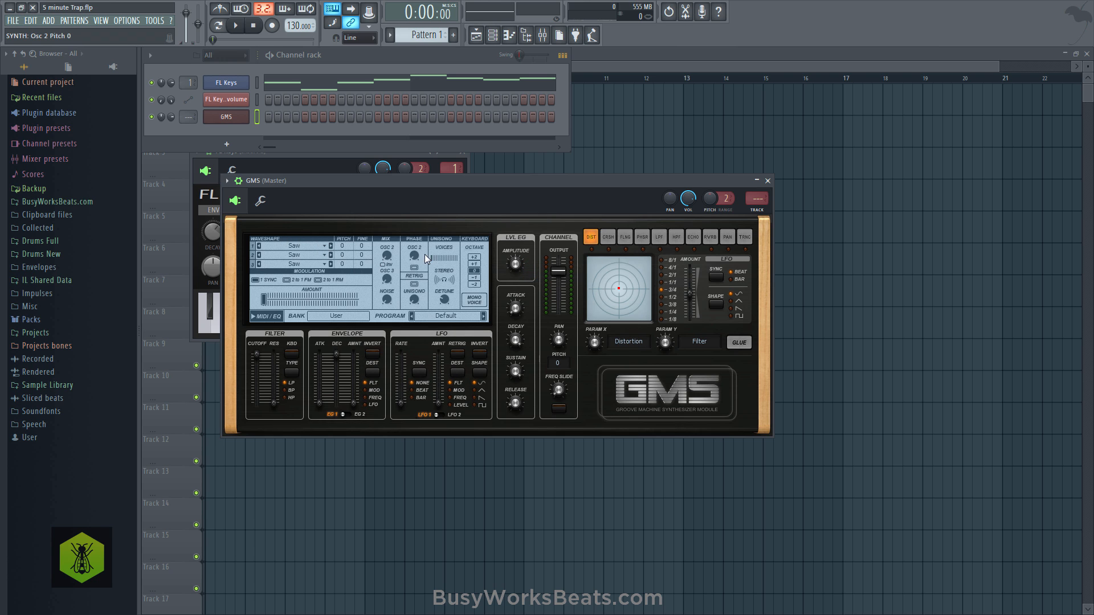
- Increase the GMS unison voices and detune, and set the unison stereo spread to 1.00 %
click(442, 258)
key(r)
key(r)
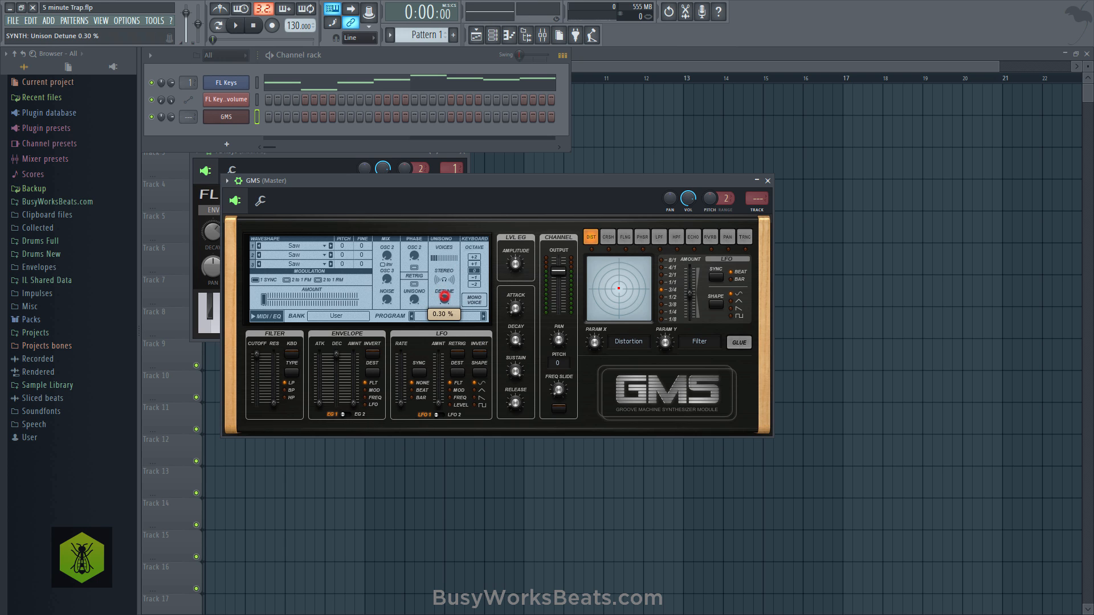
drag(445, 296, 445, 291)
click(444, 279)
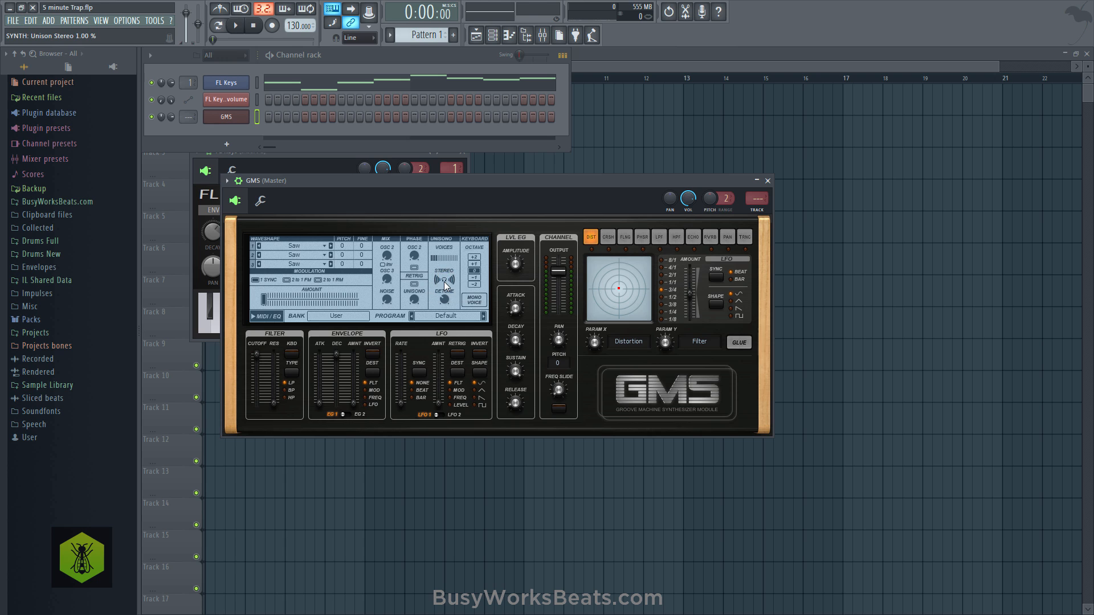
key(r)
- Adjust the GMS amplitude sustain, decay and release, and raise the channel output level to 8.2 dB
click(516, 369)
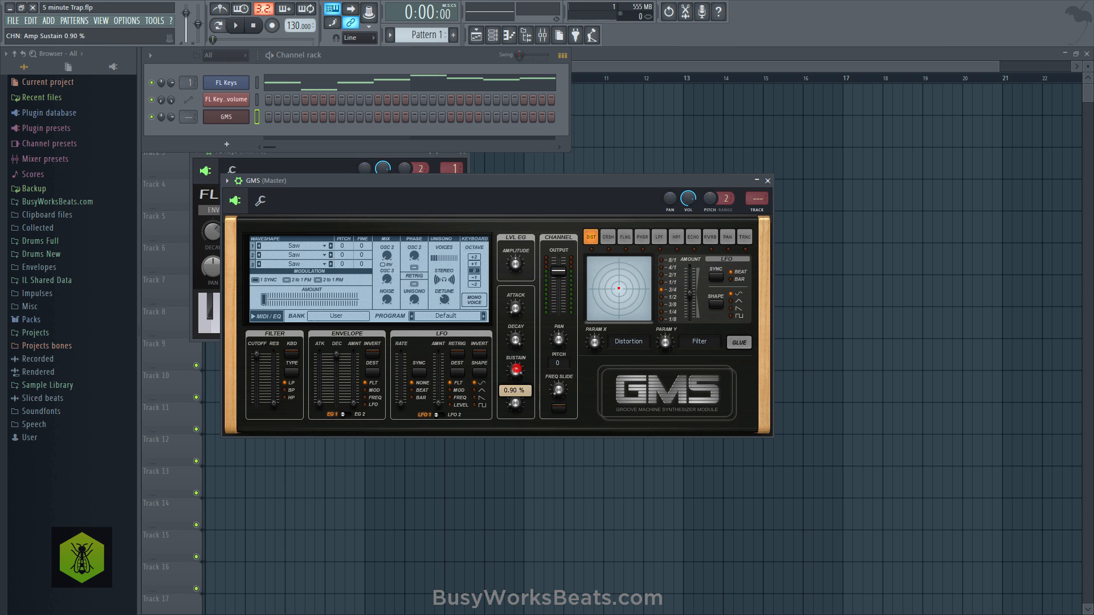
drag(517, 403, 516, 387)
key(r)
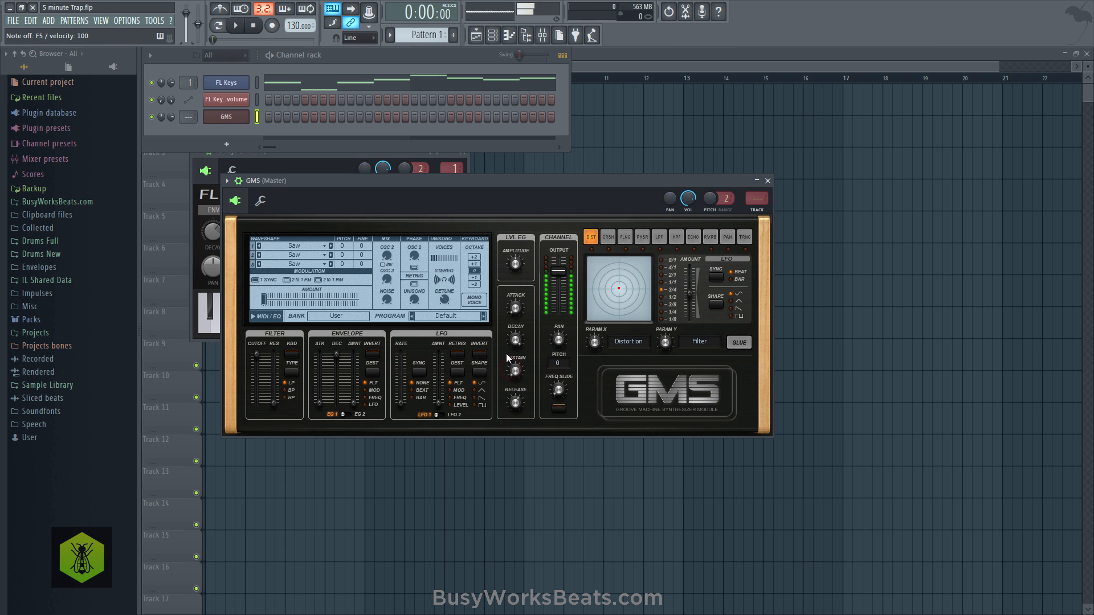
drag(514, 343, 514, 352)
key(r)
drag(517, 403, 516, 406)
key(r)
mouse_move(558, 271)
mouse_down()
mouse_move(558, 262)
mouse_move(560, 275)
mouse_up()
key(r)
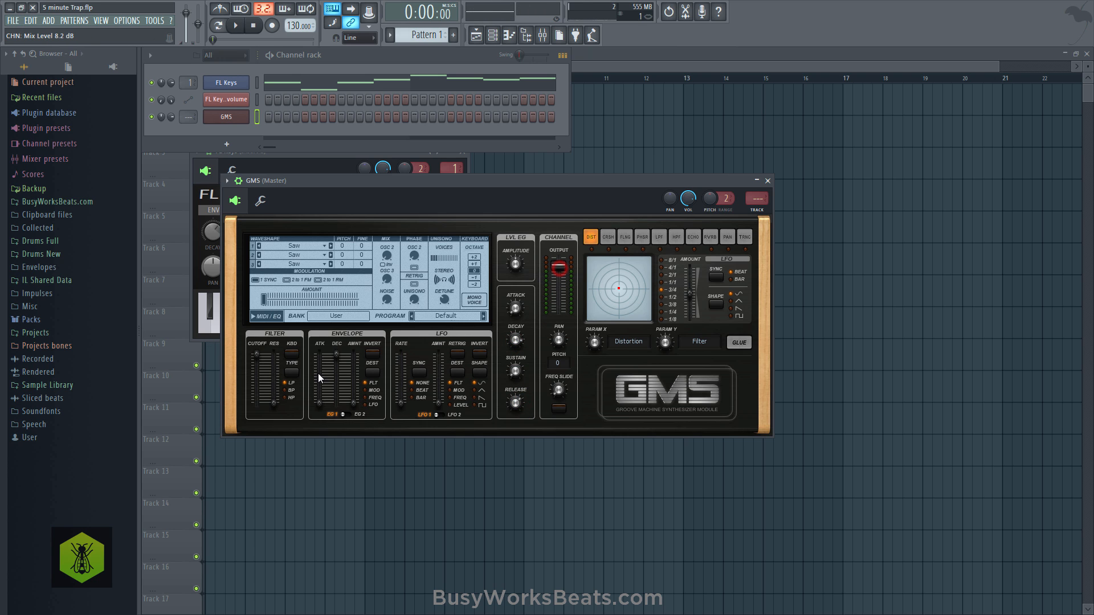
- Set the GMS filter type to high-pass, adjust its cutoff while playing notes, and fine-tune the amplitude attack and channel output level
click(285, 399)
drag(258, 354, 257, 358)
key(r)
drag(256, 358, 256, 357)
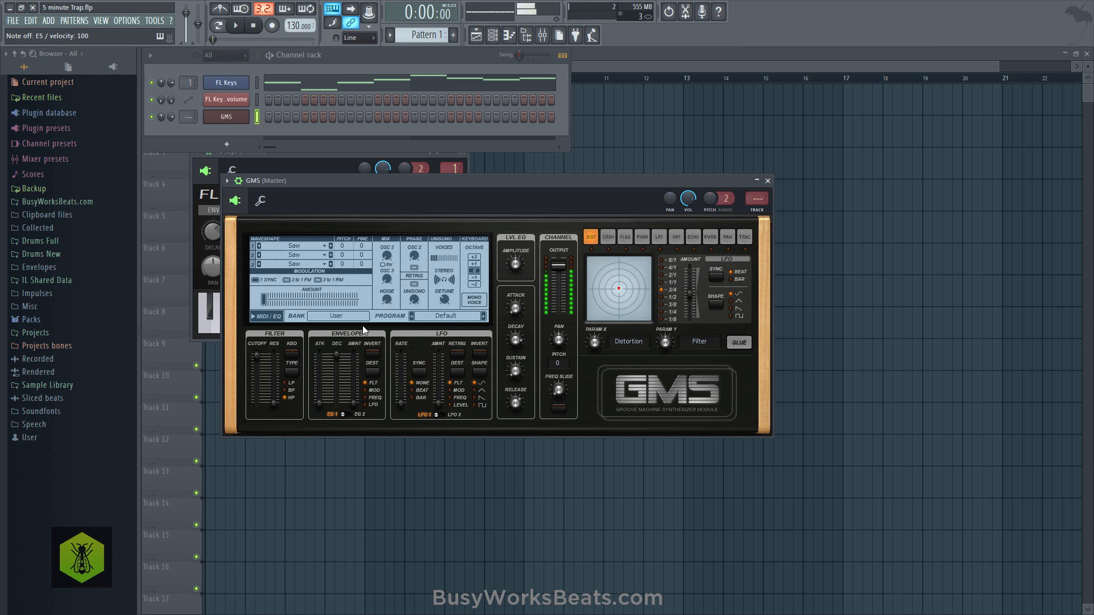
drag(518, 311, 518, 306)
drag(561, 267, 562, 264)
- Route GMS to mixer insert 2, and place a clip of the new Pattern 2 at bar 1 on playlist Track 3
drag(188, 122, 188, 120)
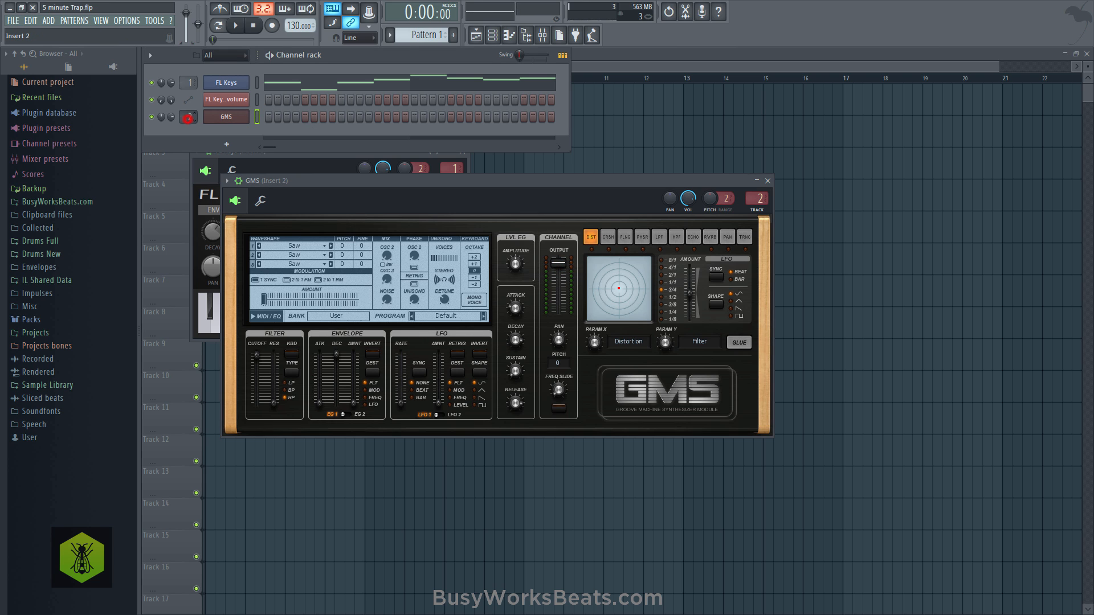
drag(430, 33, 431, 29)
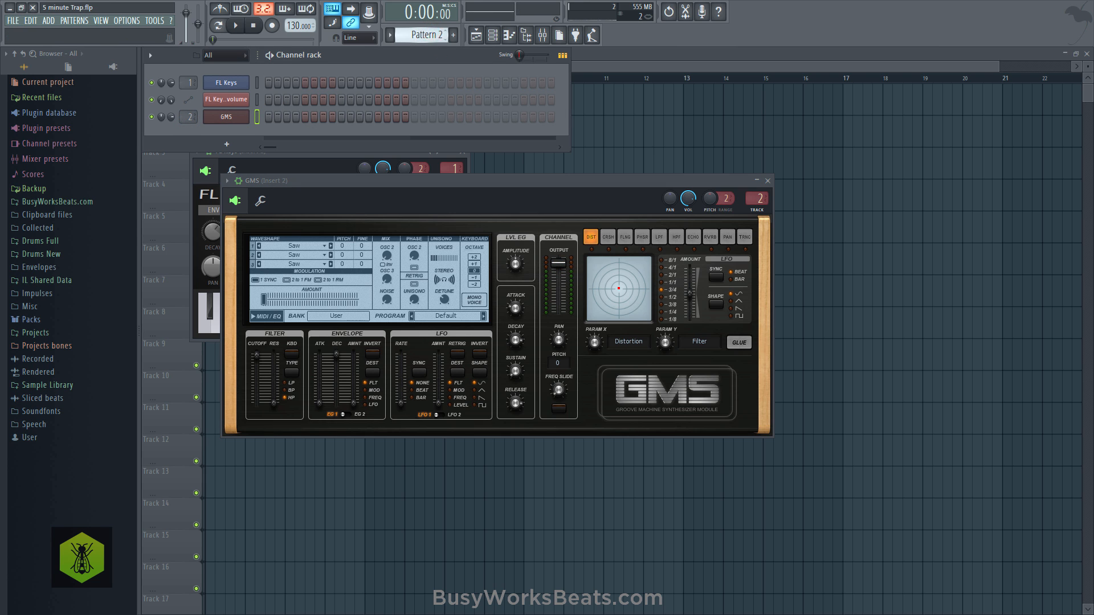
right_click(704, 136)
click(210, 163)
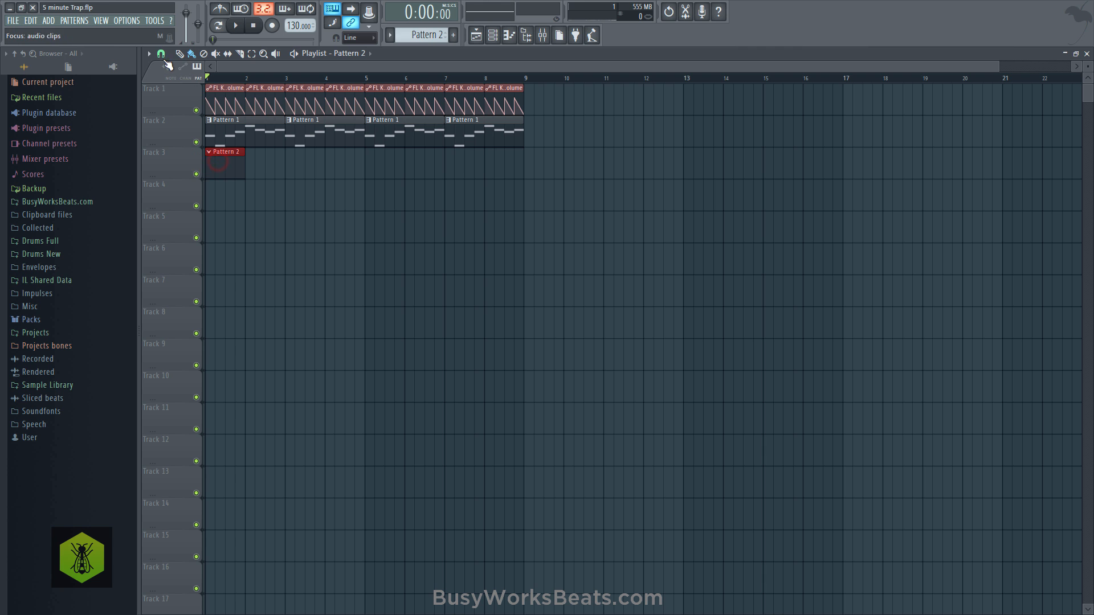
click(161, 54)
click(173, 223)
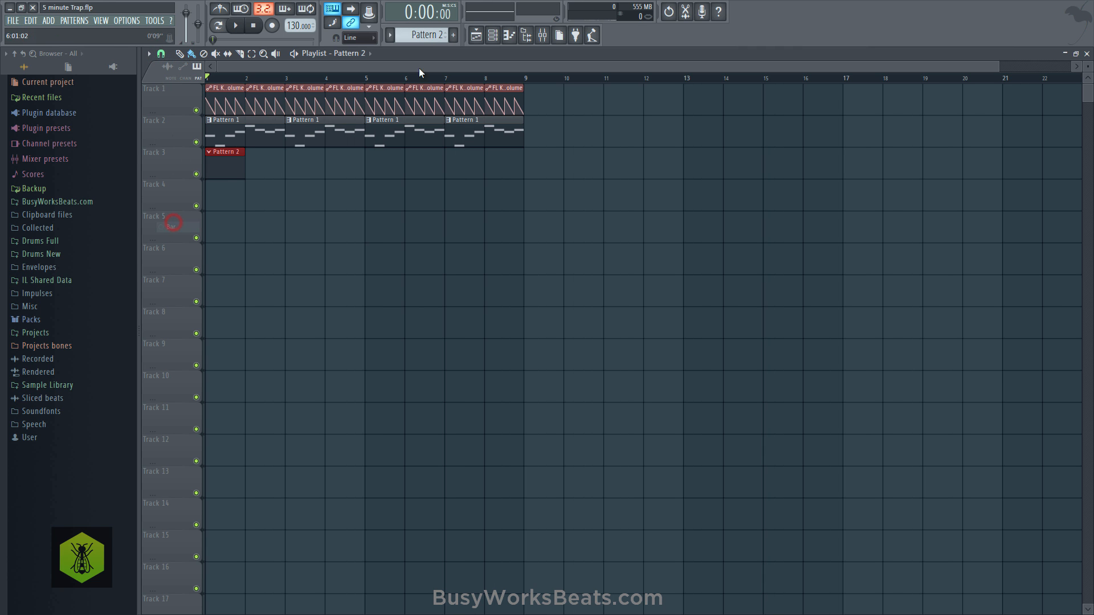
- Draw an E6 note on beat 1 and an A5 note on beat 2 for GMS in Pattern 2, and listen to them
click(494, 39)
right_click(239, 117)
click(261, 115)
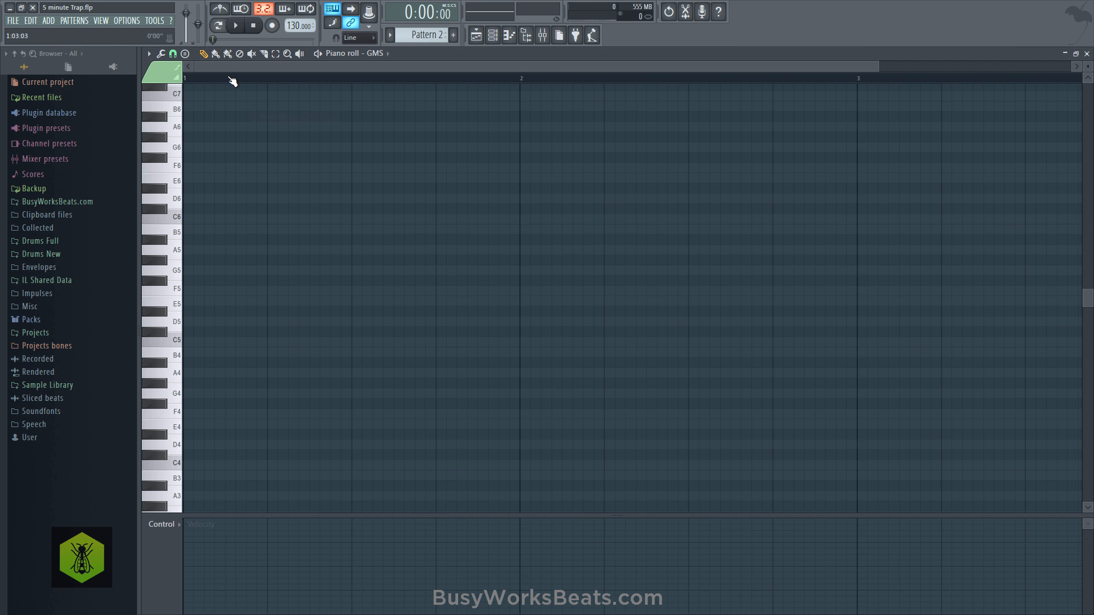
scroll(233, 81, down, 2)
click(168, 108)
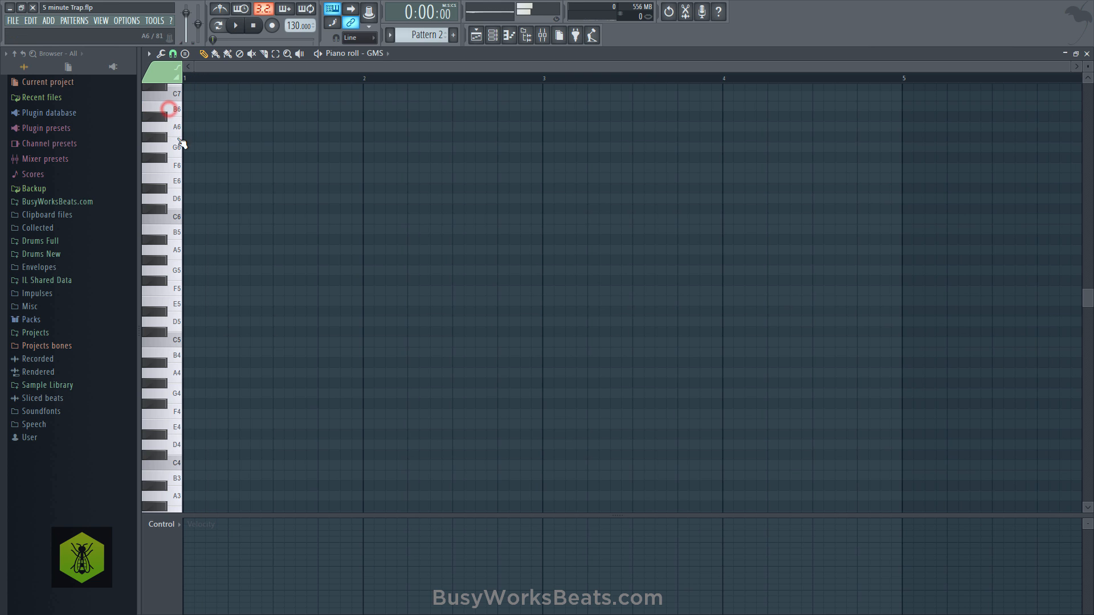
click(171, 151)
click(162, 178)
click(194, 179)
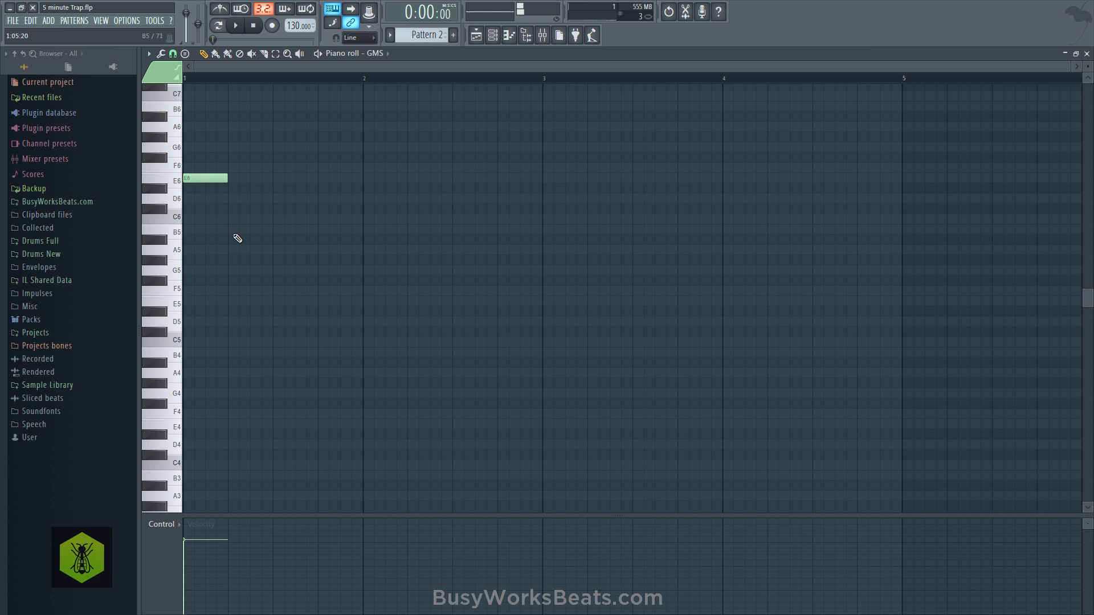
drag(230, 229, 231, 247)
key(space)
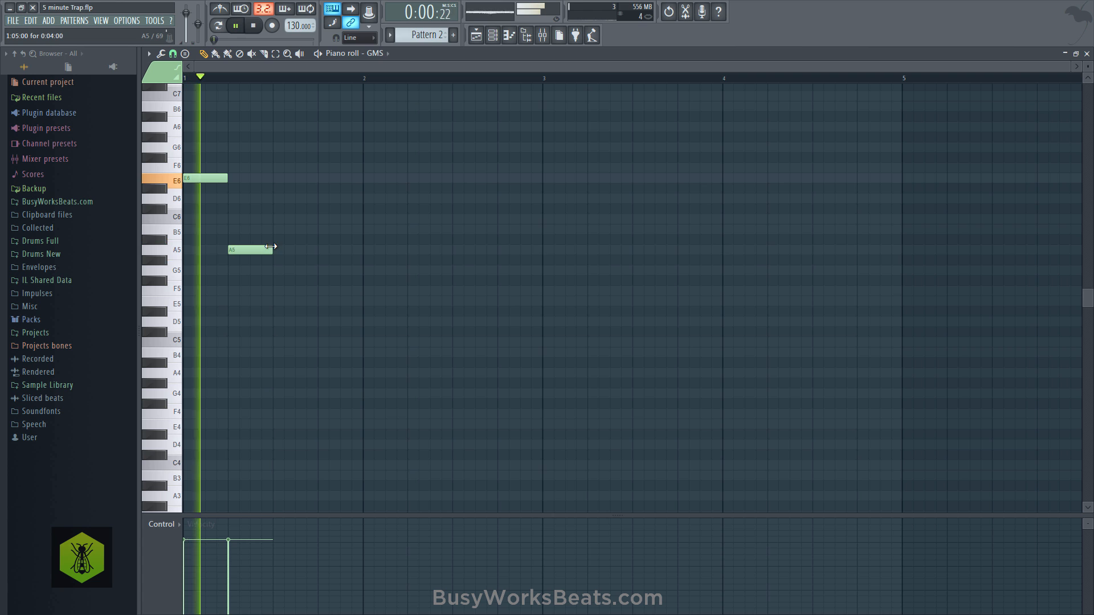
key(space)
- Set the GMS unison detune to 0.28 % and listen to the notes
click(492, 35)
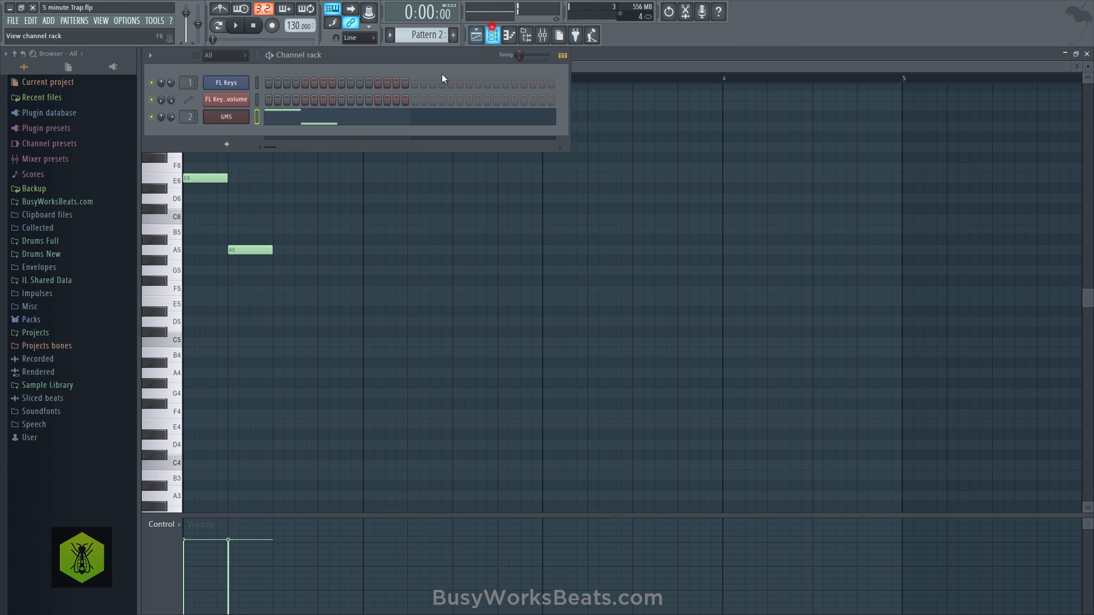
click(247, 115)
drag(445, 292, 445, 290)
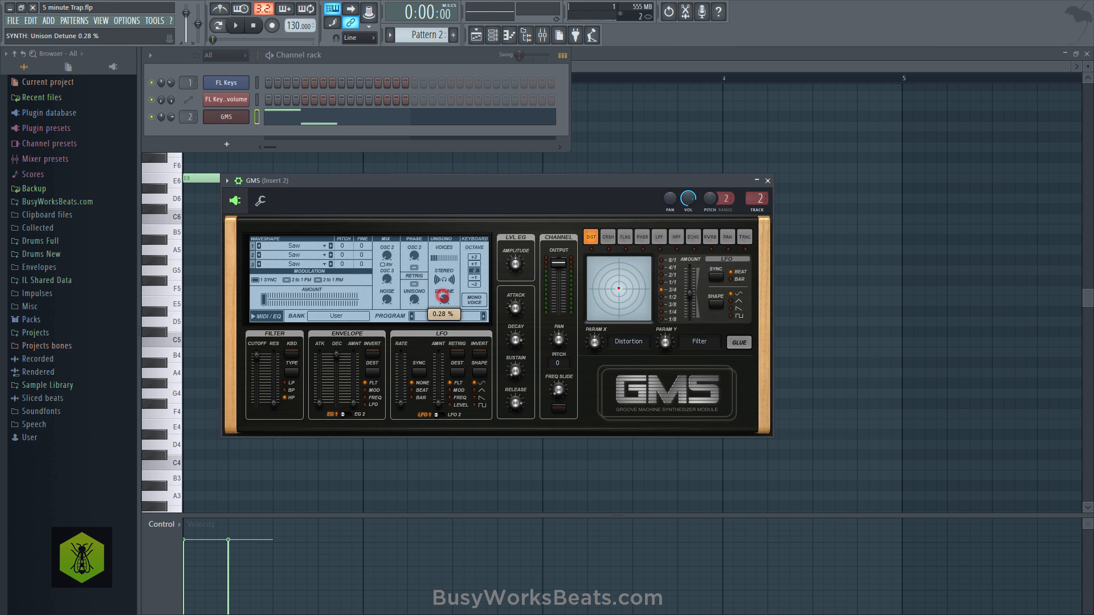
right_click(640, 119)
key(space)
key(space)
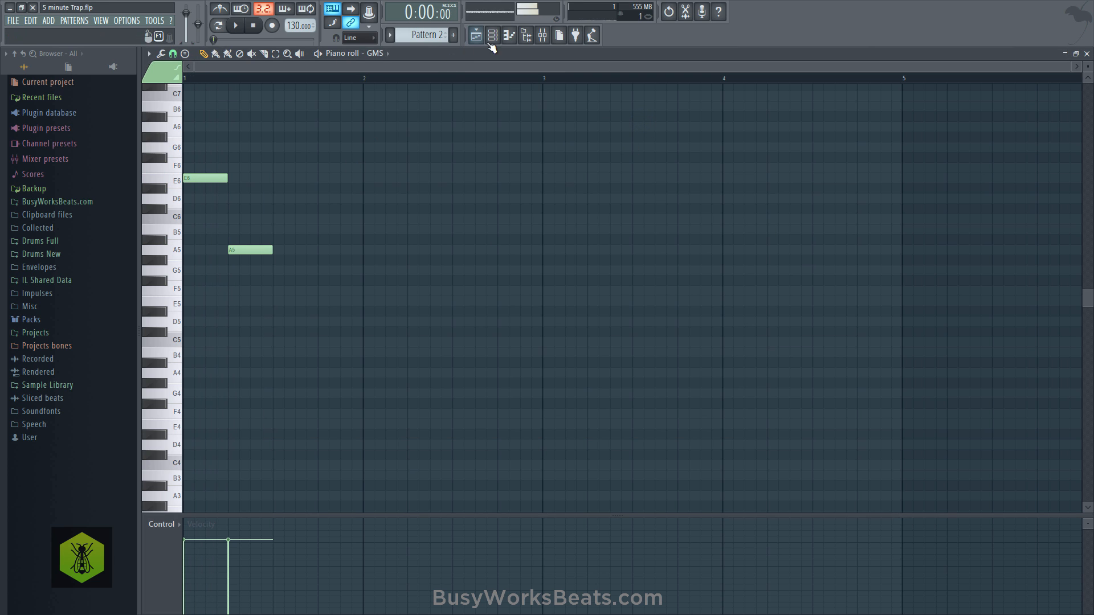
- Adjust the GMS noise mix, lower its output level, set the filter cutoff to 0.99 %, and listen
click(493, 39)
click(246, 115)
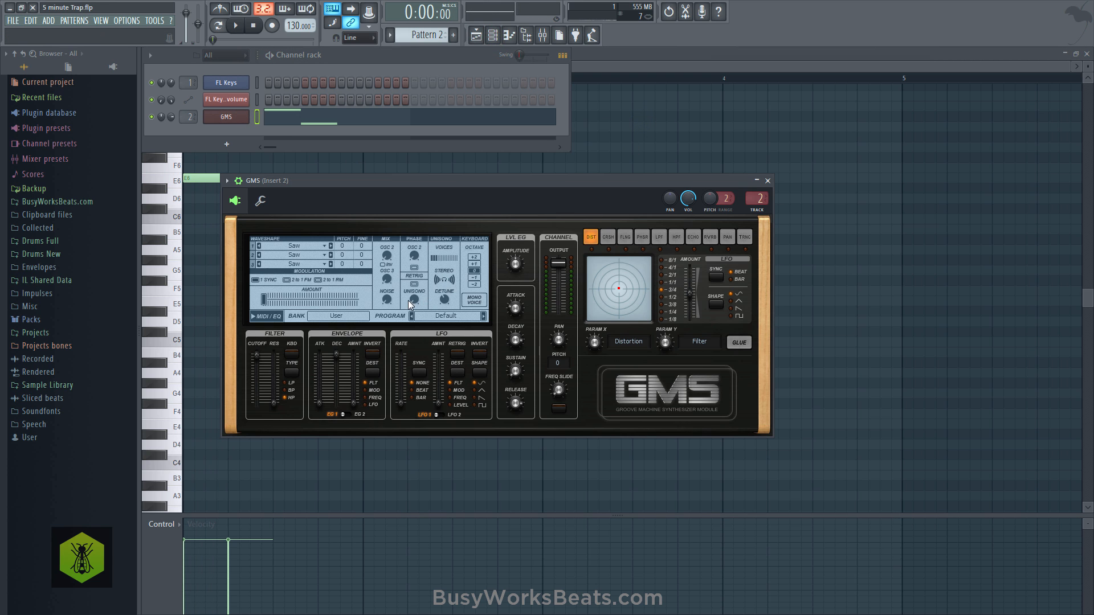
drag(387, 300, 386, 294)
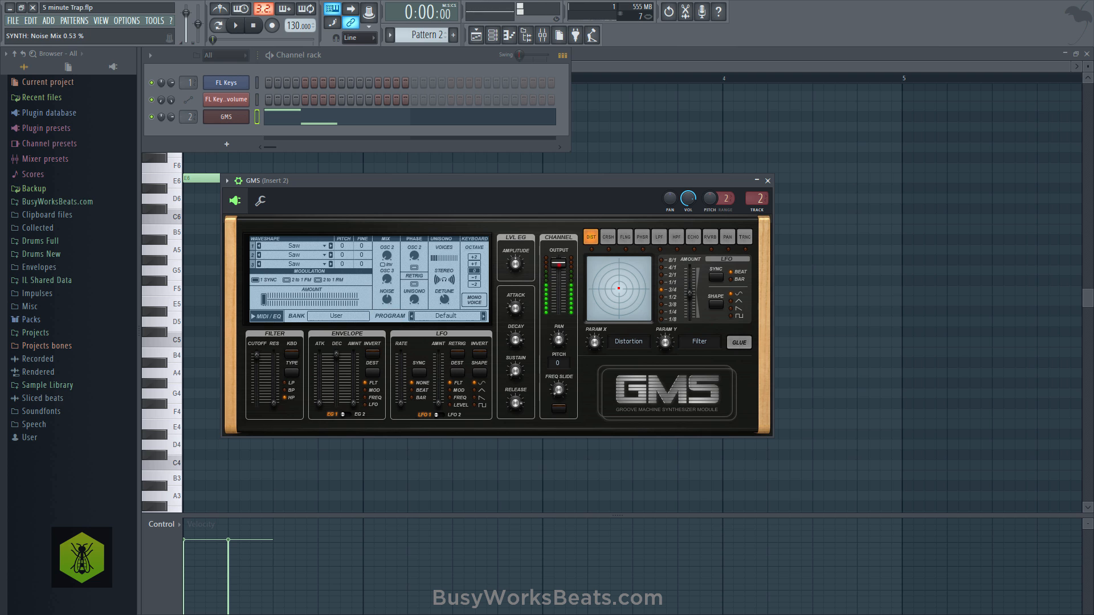
key(space)
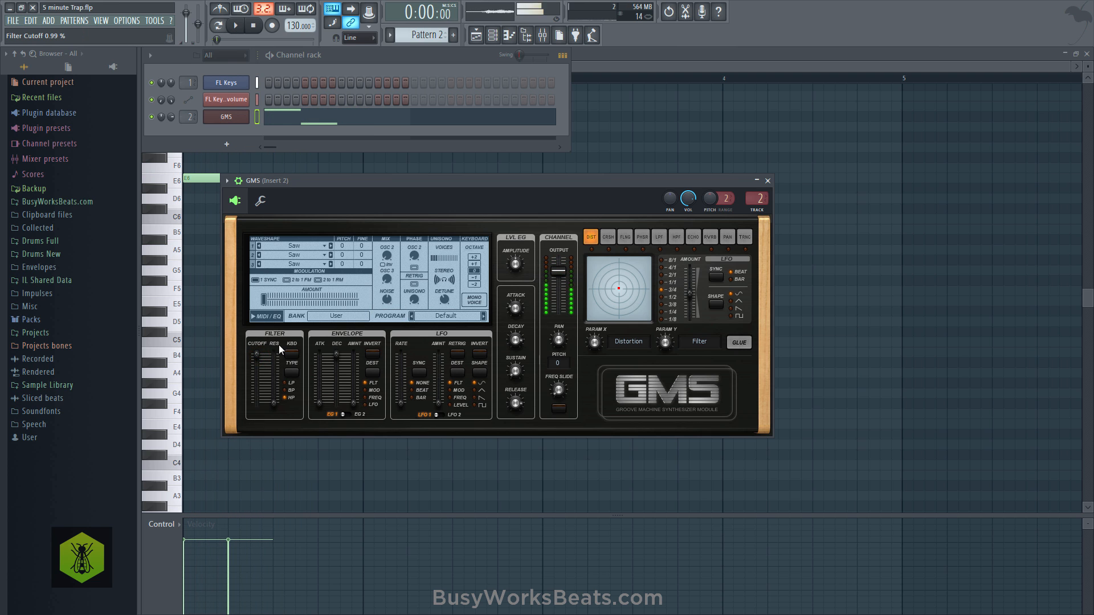
key(space)
right_click(579, 160)
key(space)
- Fine-tune the GMS noise mix once more and replay the notes
click(493, 35)
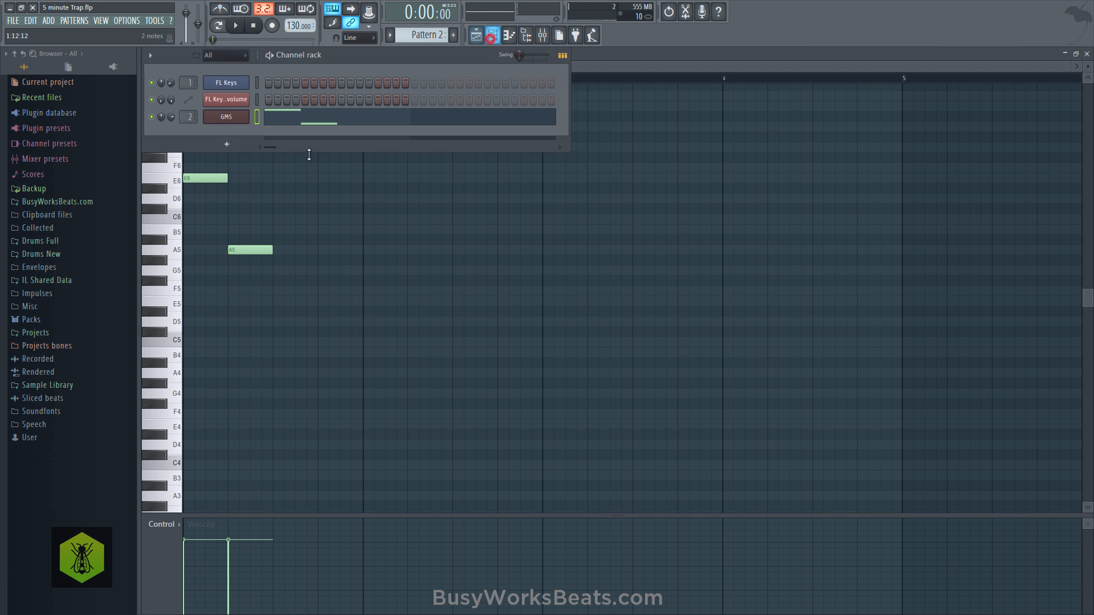
click(238, 122)
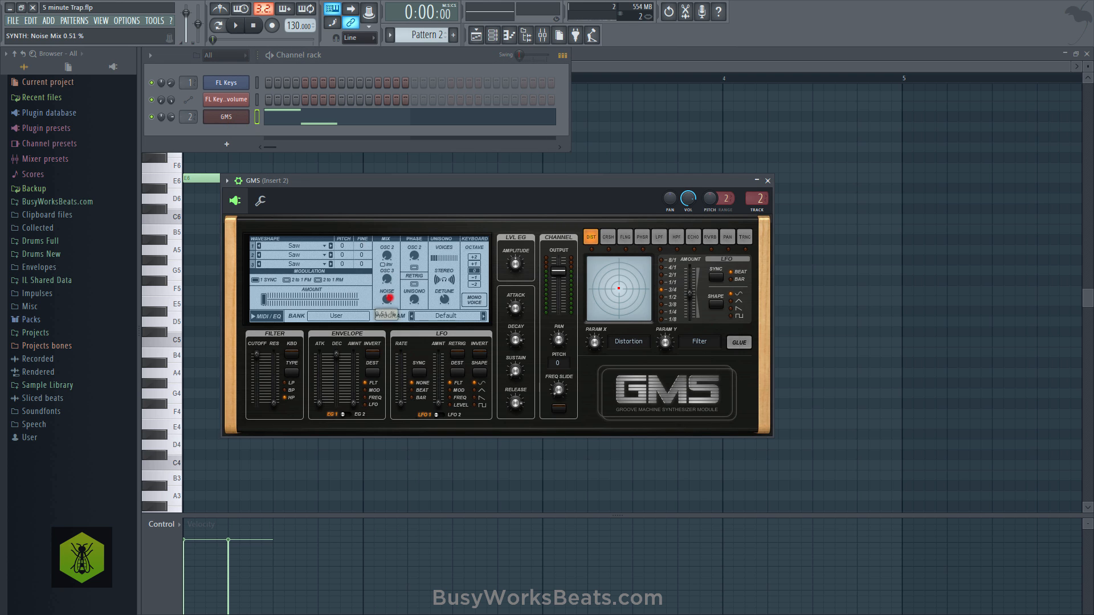
drag(390, 298, 389, 294)
right_click(576, 154)
key(space)
key(space)
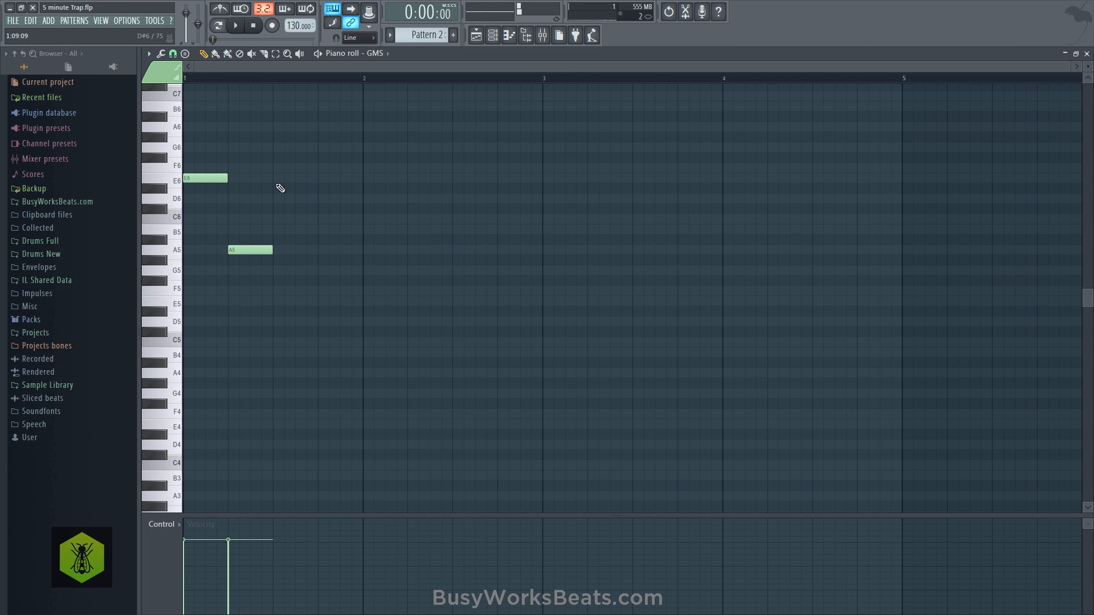
- Add F6 and E6 notes on beats 3 and 4, and repeat the Pattern 2 clip through bar 8 on Track 3
drag(276, 147, 275, 169)
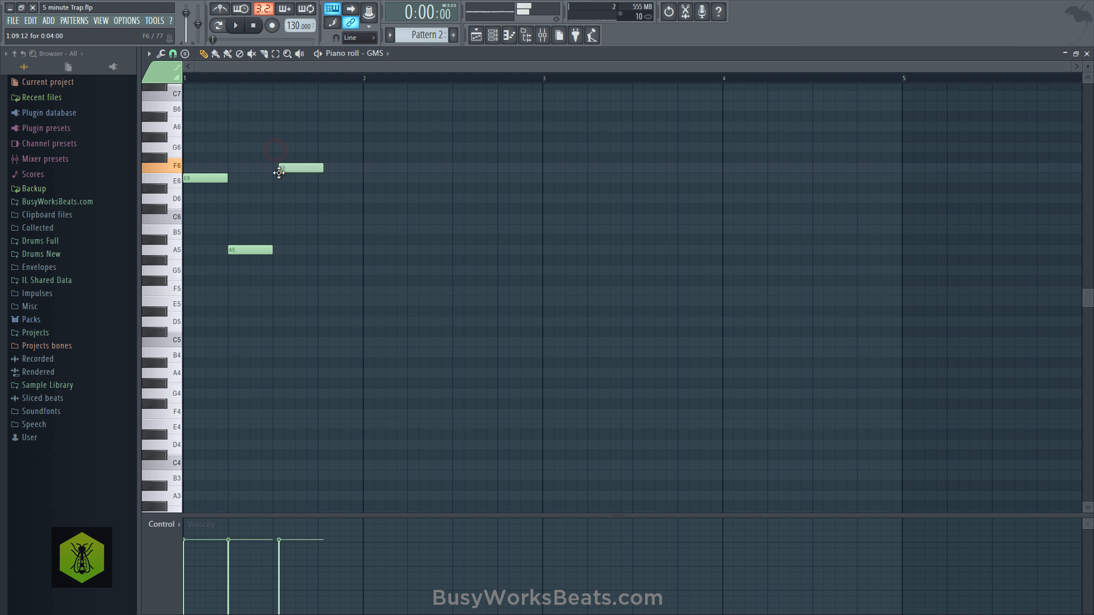
click(318, 179)
click(475, 35)
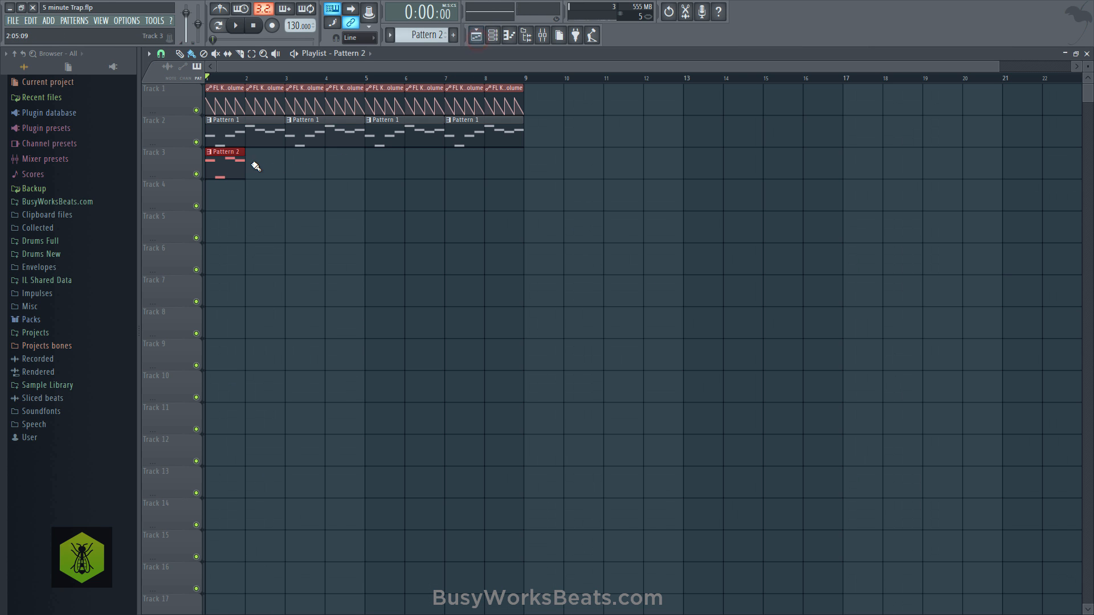
drag(251, 163, 487, 165)
- Load Fruity Reeverb 2 into effect slot 1 of mixer insert 2
click(542, 36)
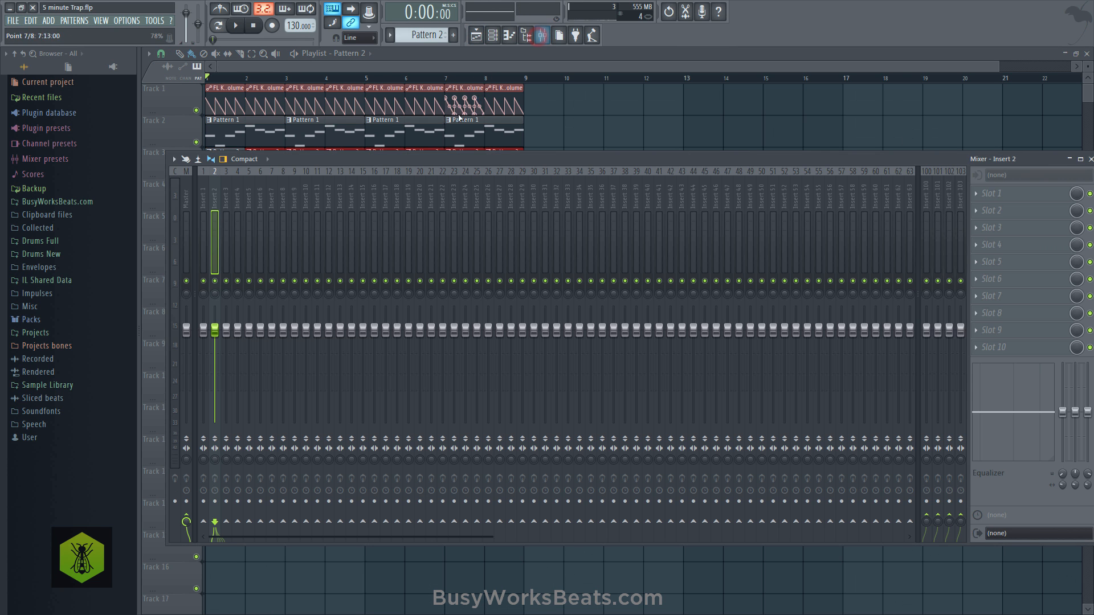
click(493, 36)
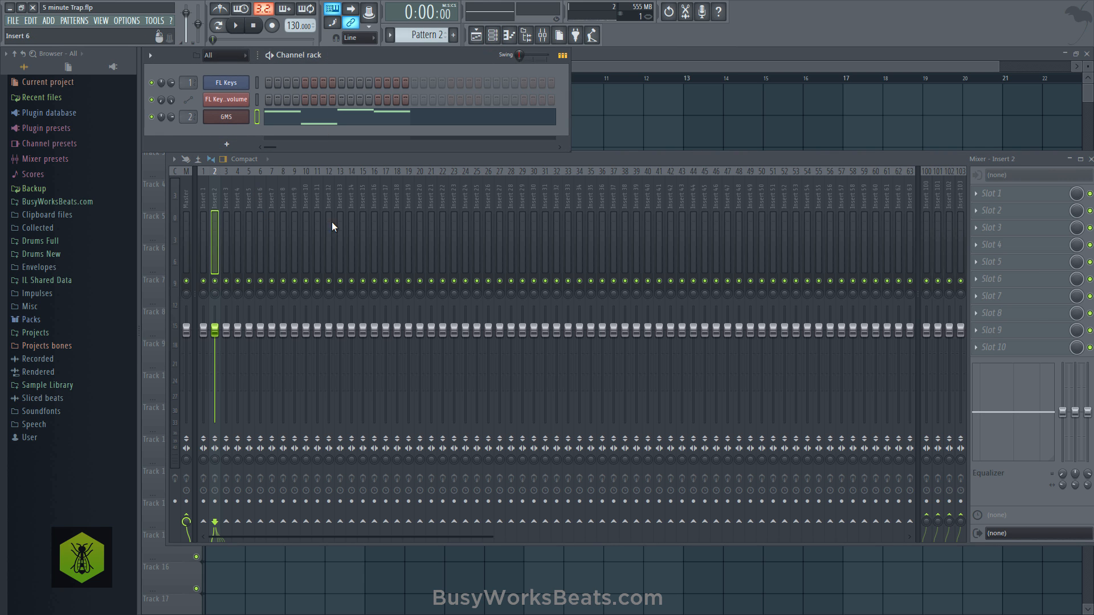
click(994, 195)
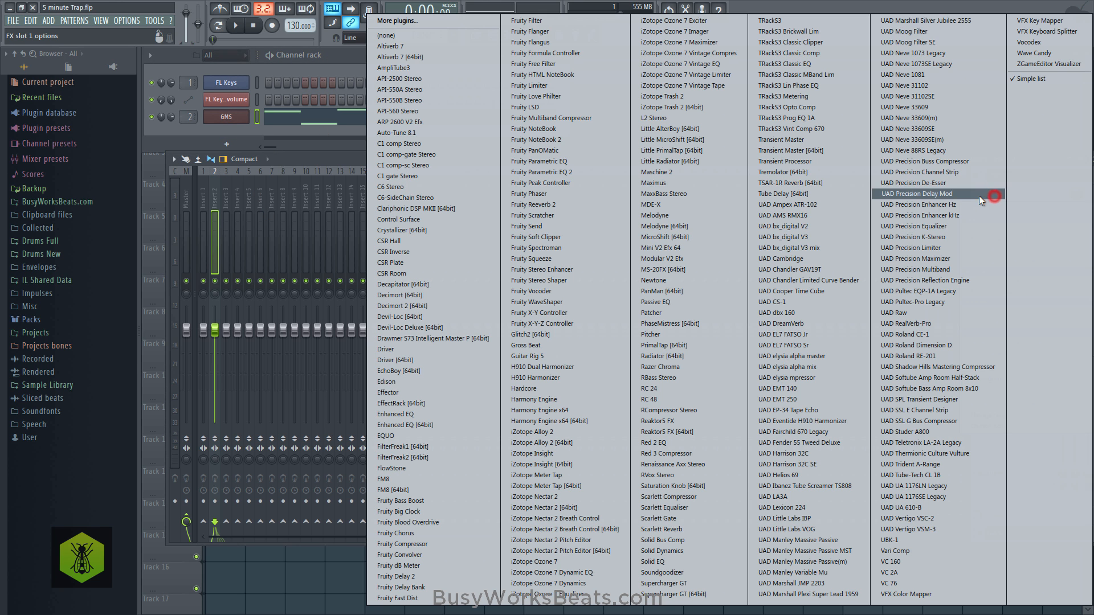
click(547, 207)
- Raise the reverb's wet level and adjust its stereo separation, decay, bass and low cut during playback
drag(499, 238, 499, 221)
key(space)
drag(481, 282, 482, 308)
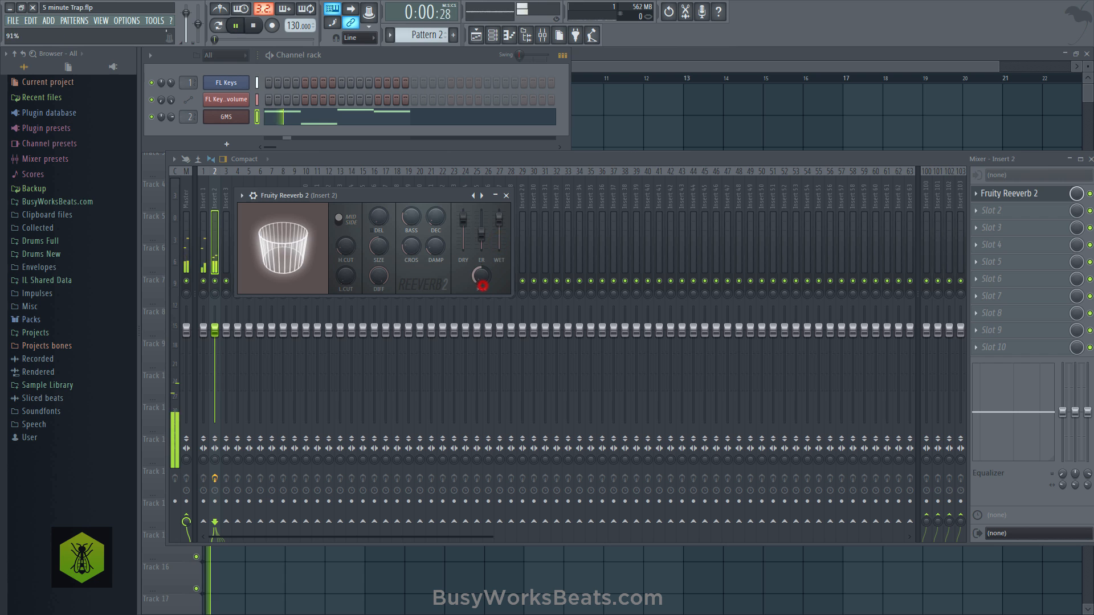
drag(439, 222, 413, 245)
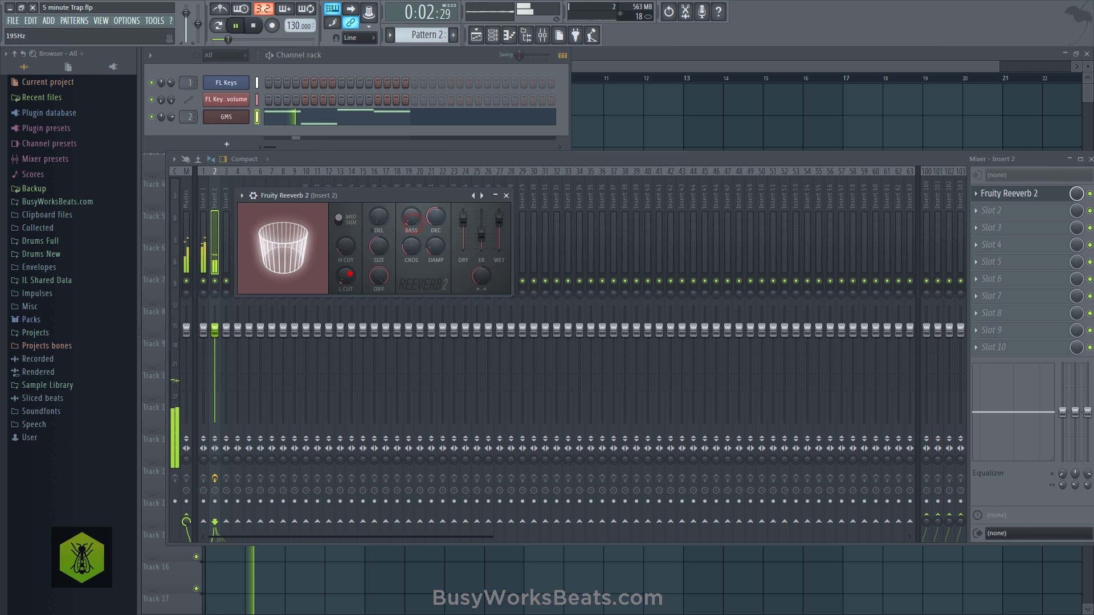
drag(346, 276, 347, 259)
click(506, 196)
key(space)
right_click(591, 124)
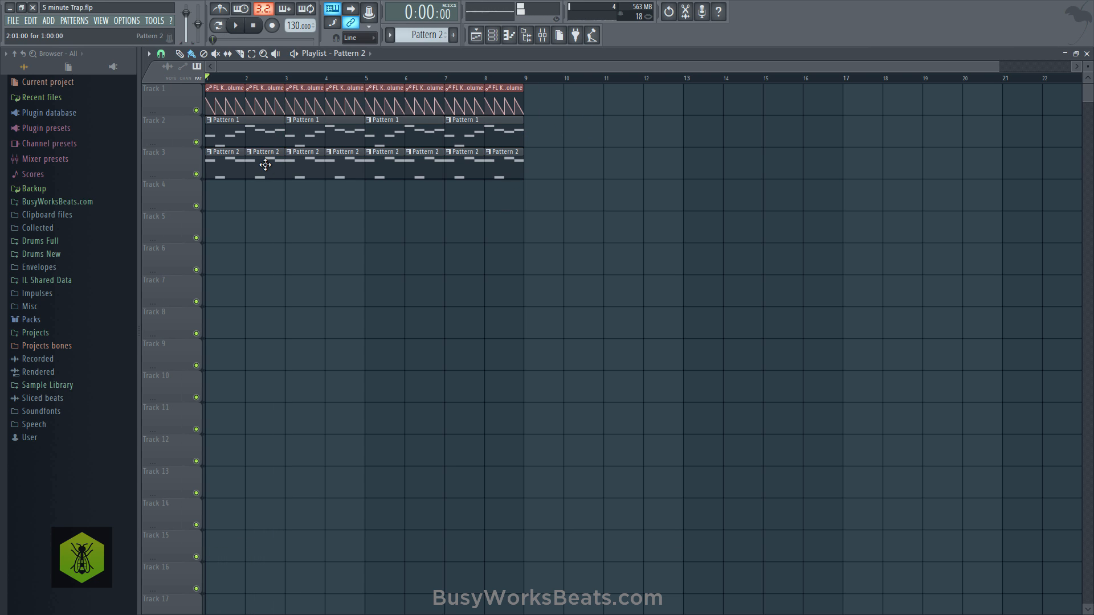
- Remove the Pattern 2 clips after bar 1 on Track 3, and listen to the GMS notes in the piano roll
right_click(263, 166)
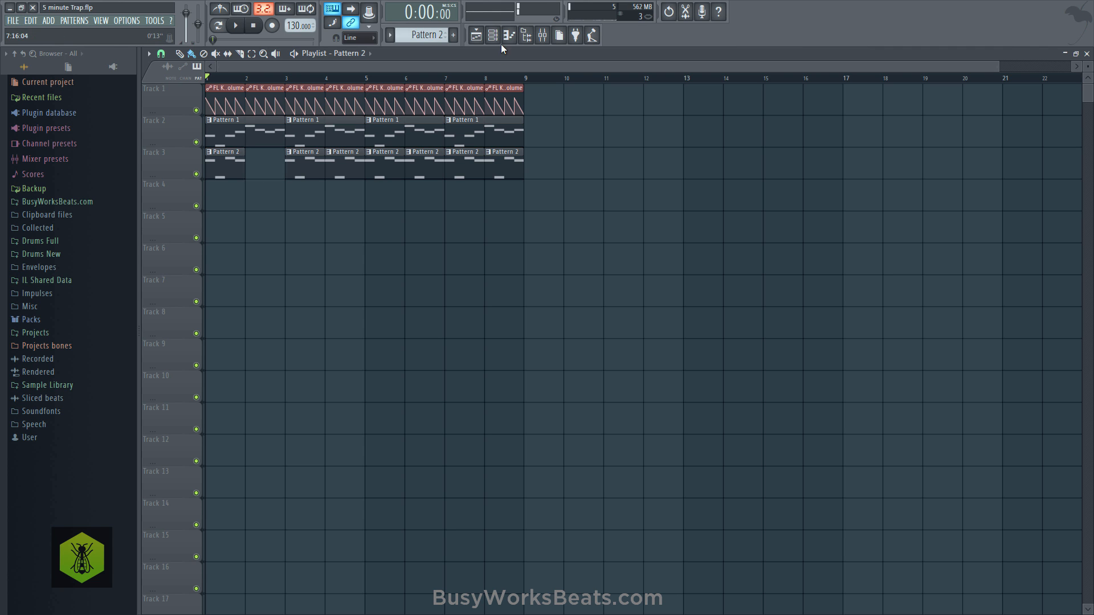
right_click(293, 169)
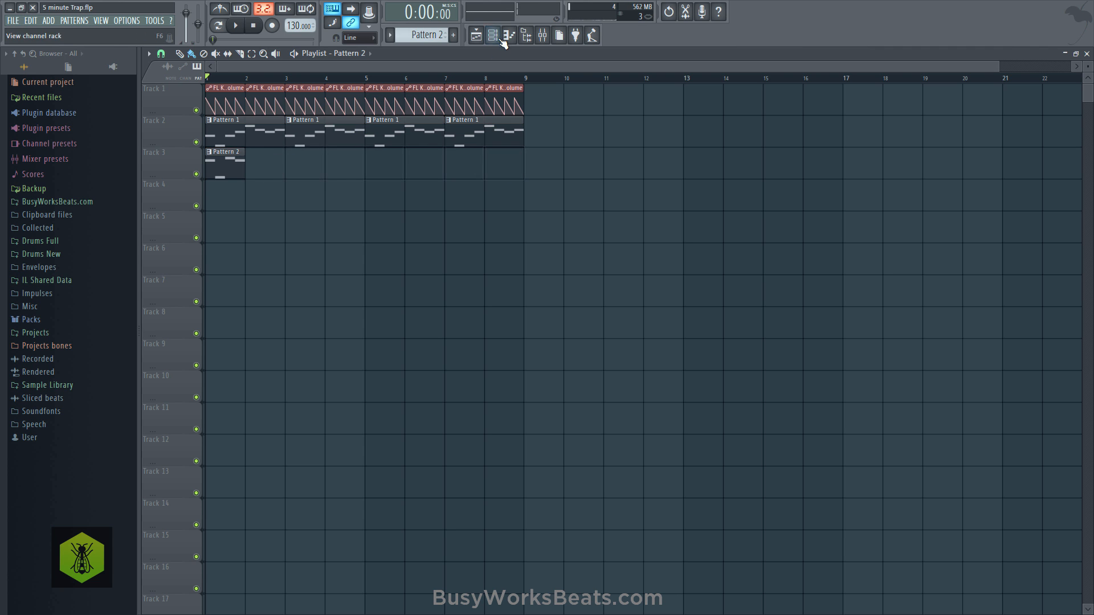
click(492, 34)
click(334, 123)
key(space)
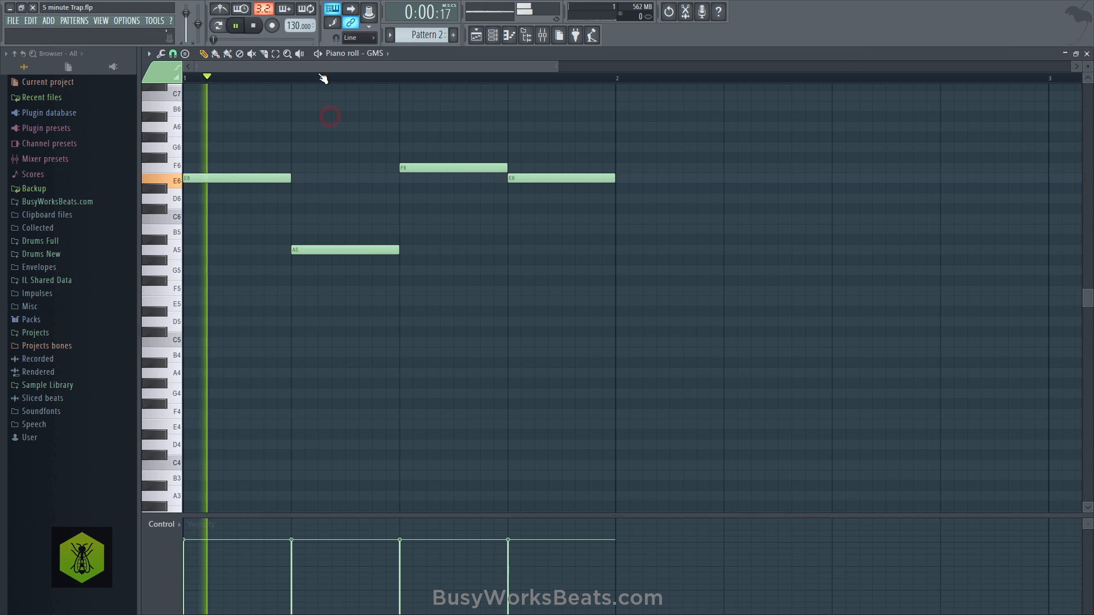
scroll(322, 78, down, 2)
key(space)
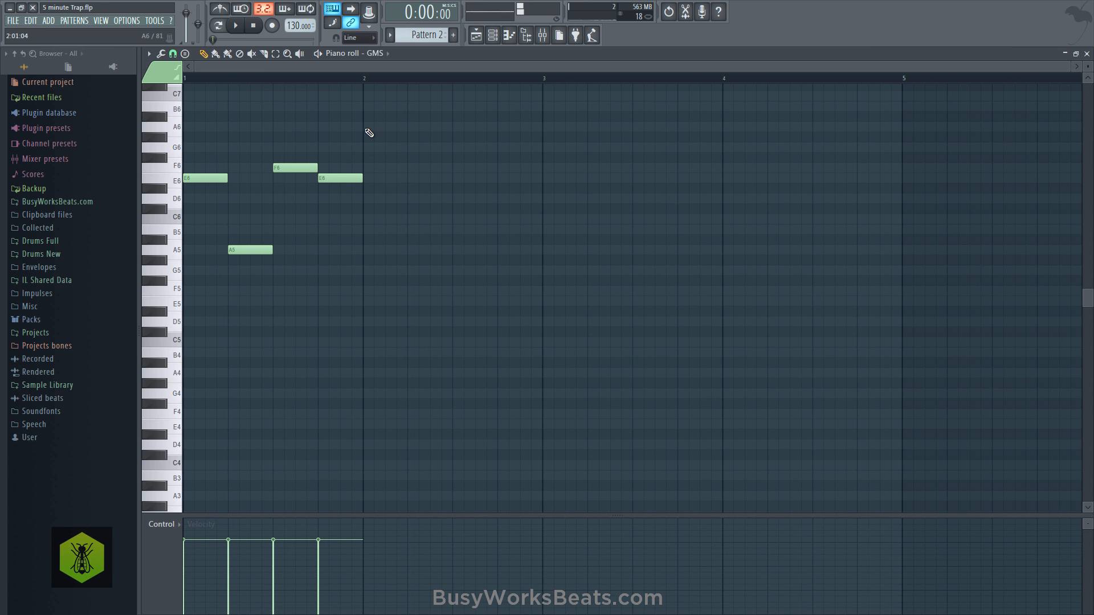
- Add one-beat A6, F6, E6 and A#5 notes across bar 2 of the GMS melody, and play it
drag(364, 104, 409, 169)
click(408, 148)
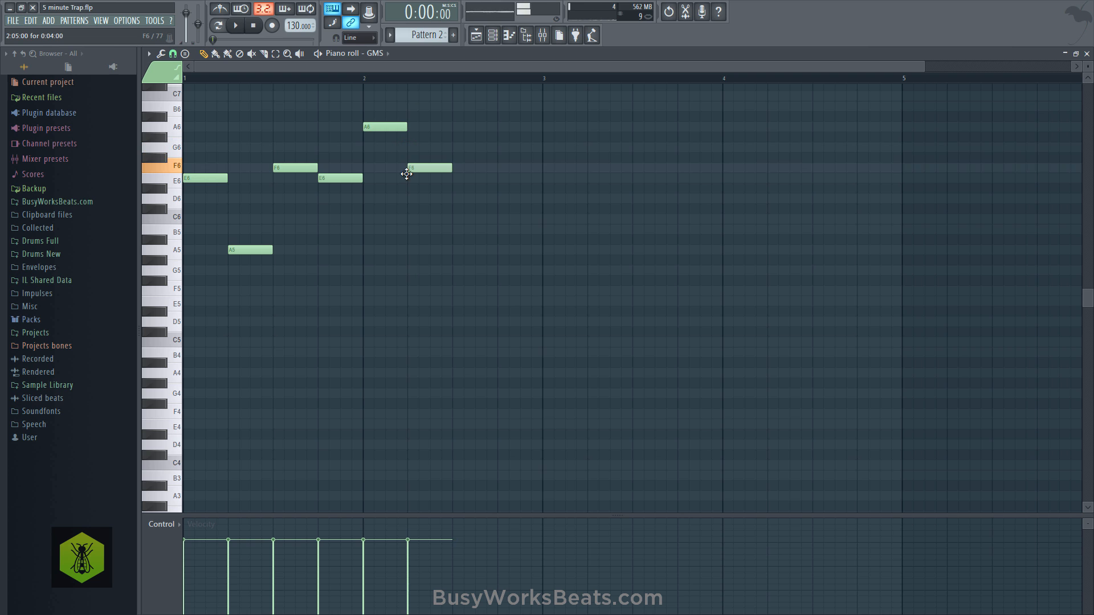
click(454, 179)
click(501, 241)
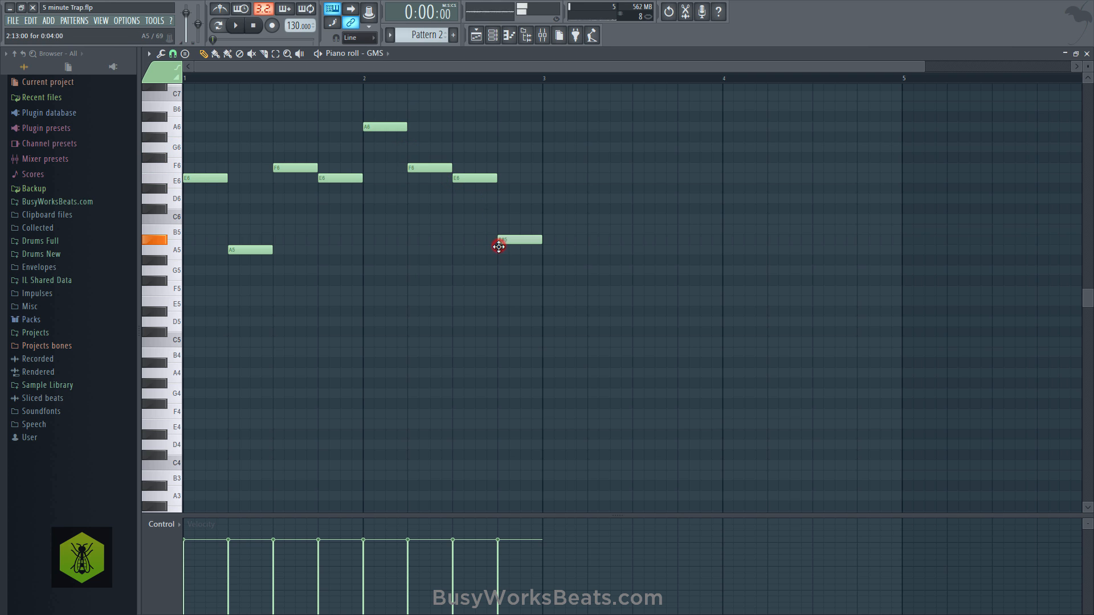
key(space)
- Repeat the two-bar Pattern 2 clip on Track 3 from bar 3 through bar 8
click(1086, 53)
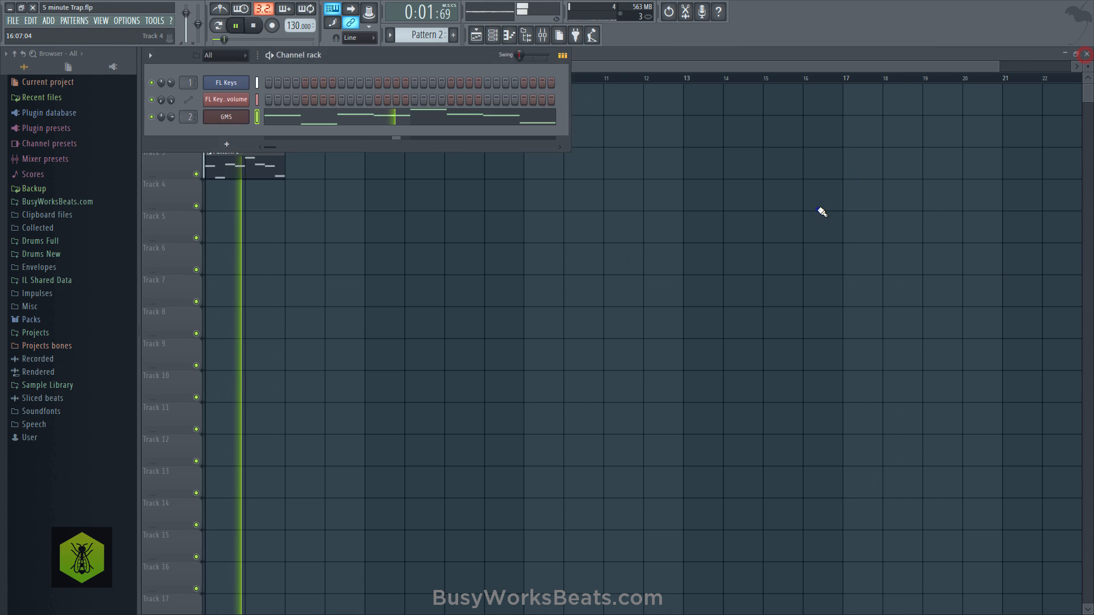
drag(291, 164, 470, 185)
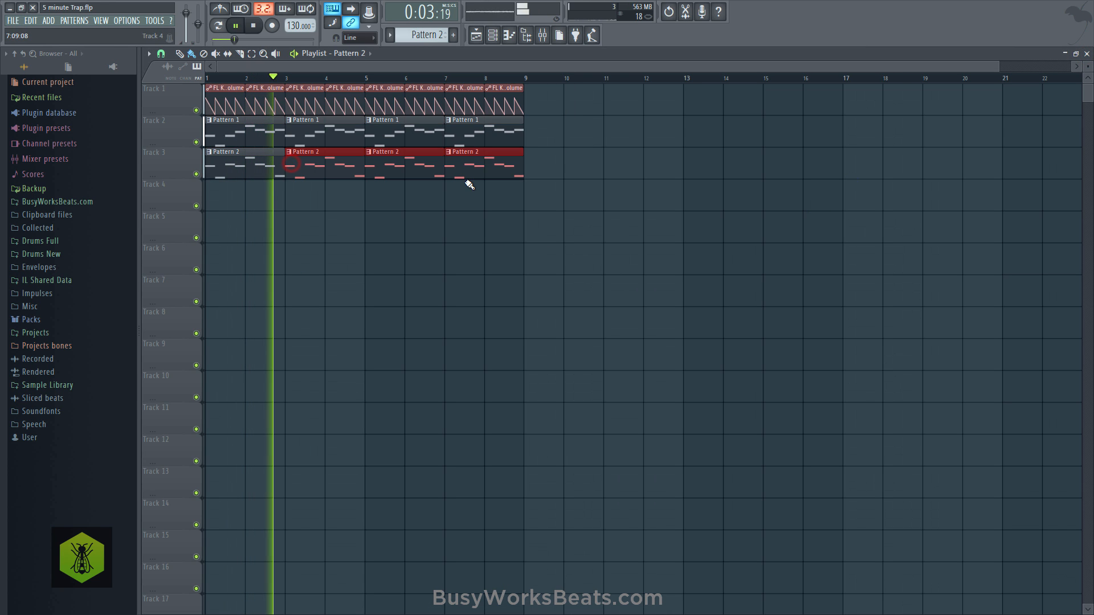
key(space)
- Pan mixer inserts 1 and 2 in opposite directions, and lower insert 2's volume during playback
click(543, 35)
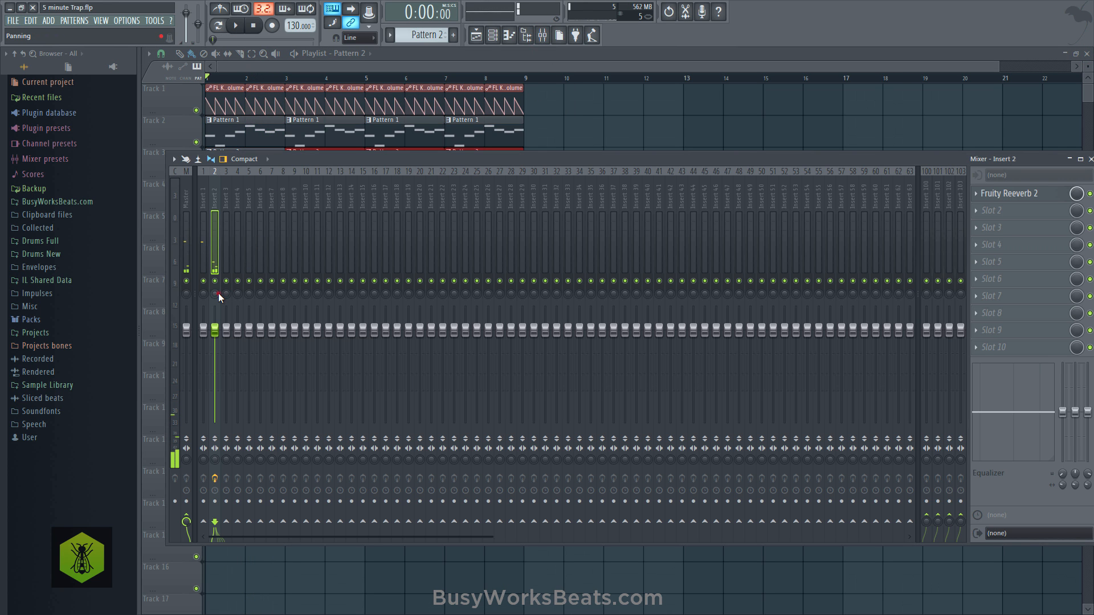
drag(218, 293, 205, 314)
key(space)
drag(211, 330, 211, 344)
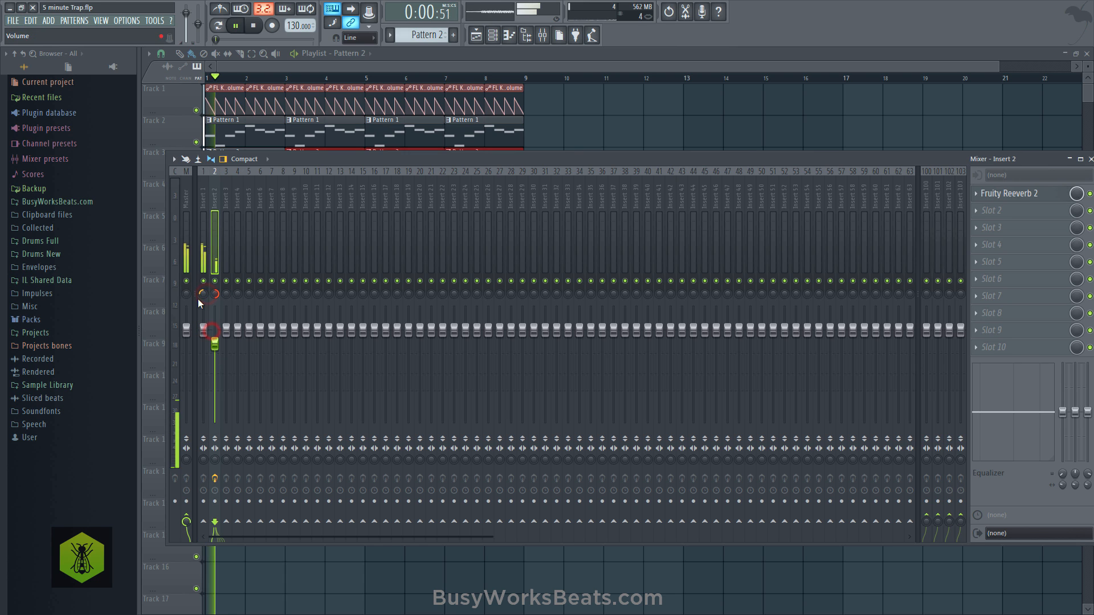
- Add Fruity Reeverb 2 to mixer insert 1, raise its wet level, and play the song
key(space)
click(204, 227)
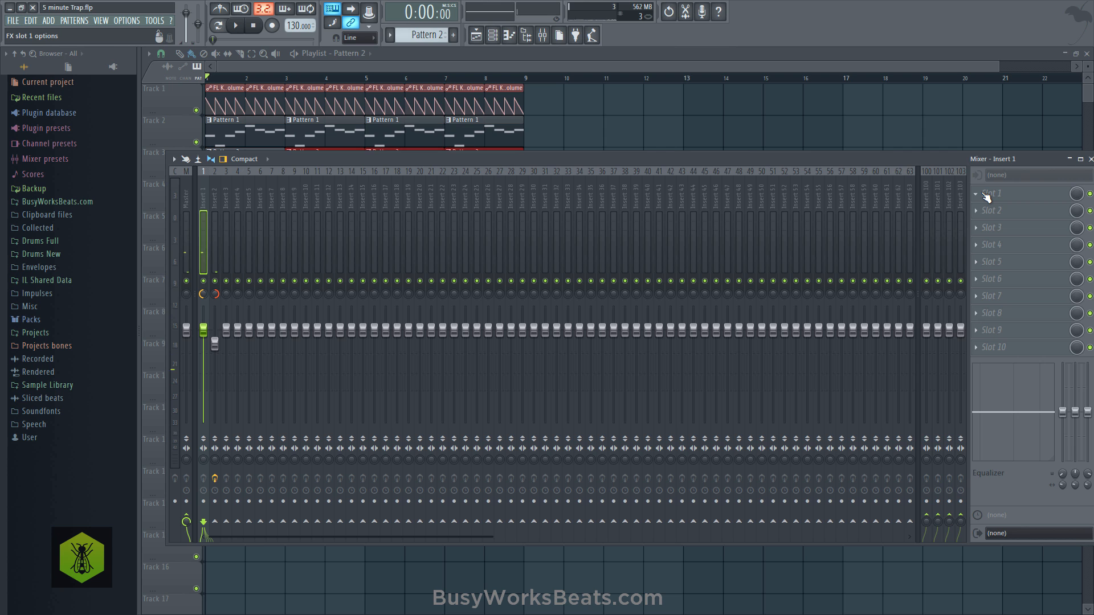
click(987, 196)
click(575, 202)
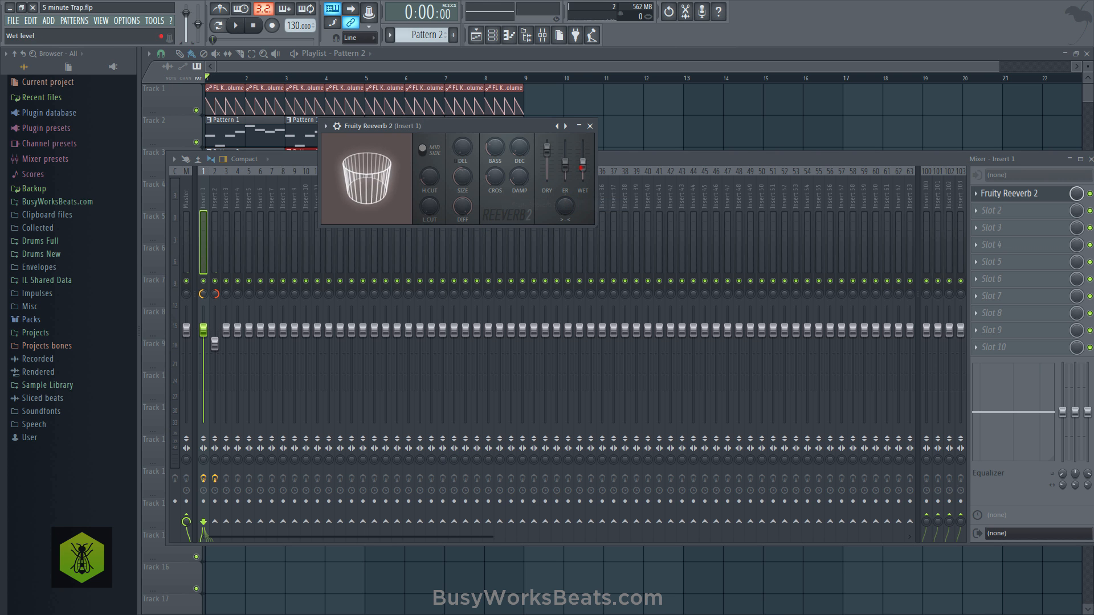
key(space)
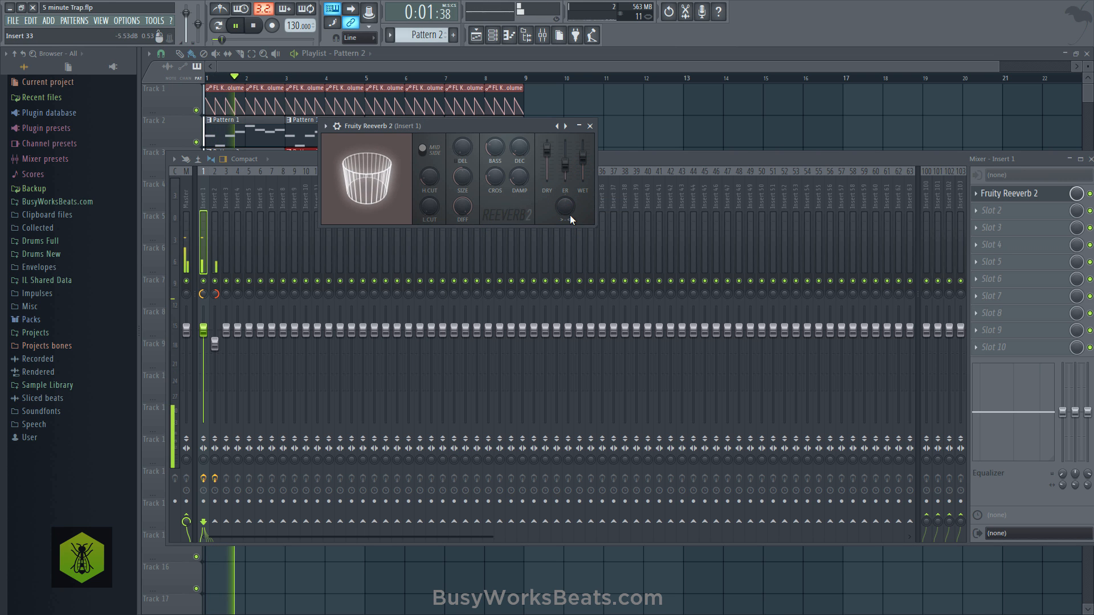
- Lower mixer insert 1's volume during playback, and bring up the channel rack
click(590, 126)
drag(204, 329, 204, 341)
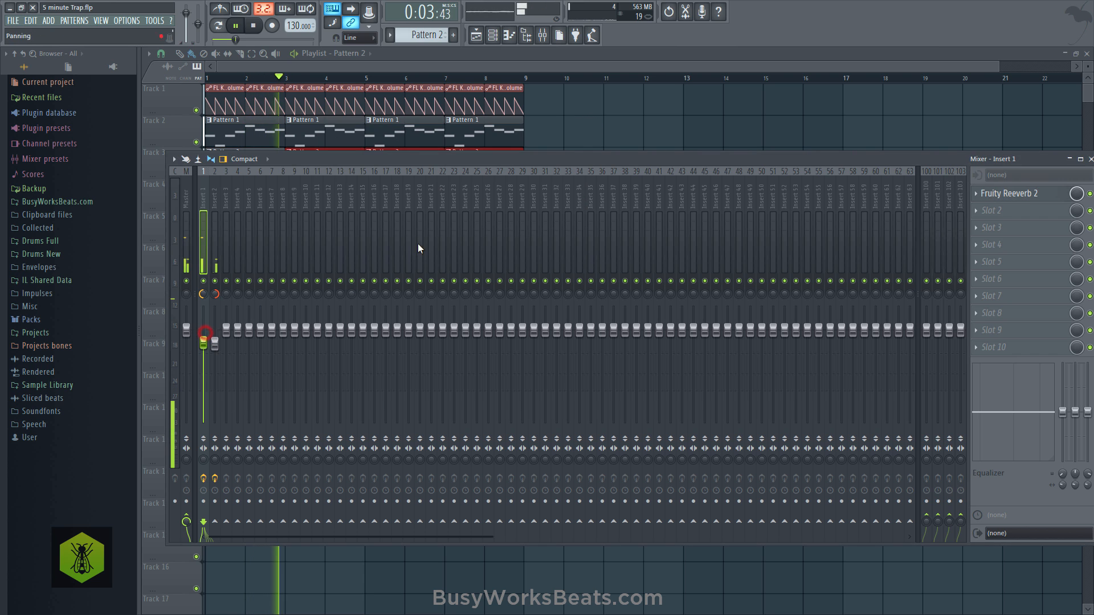
click(574, 139)
click(493, 35)
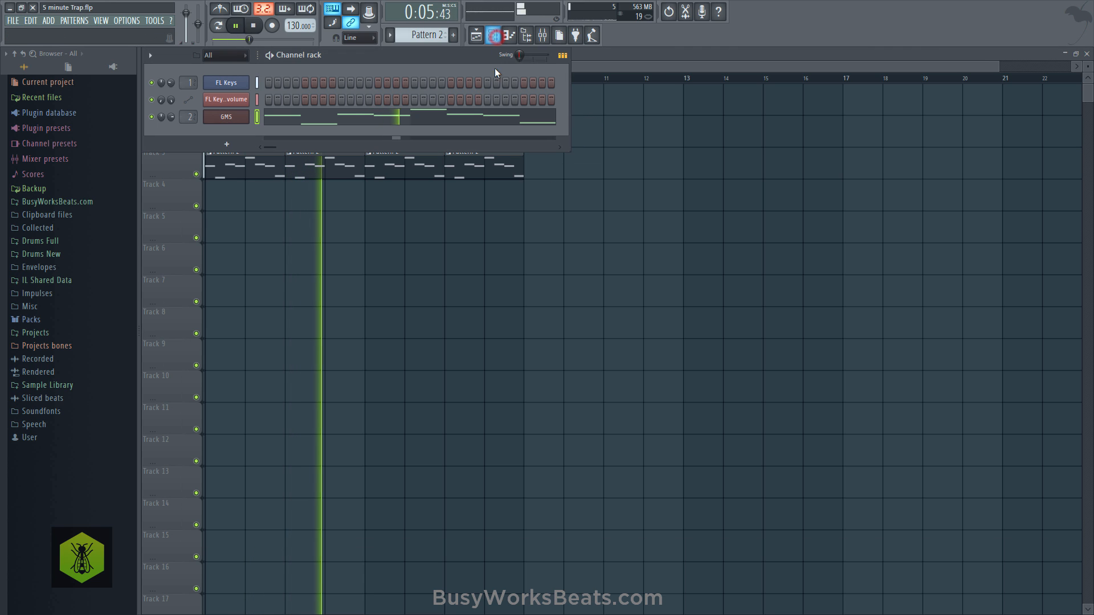
key(space)
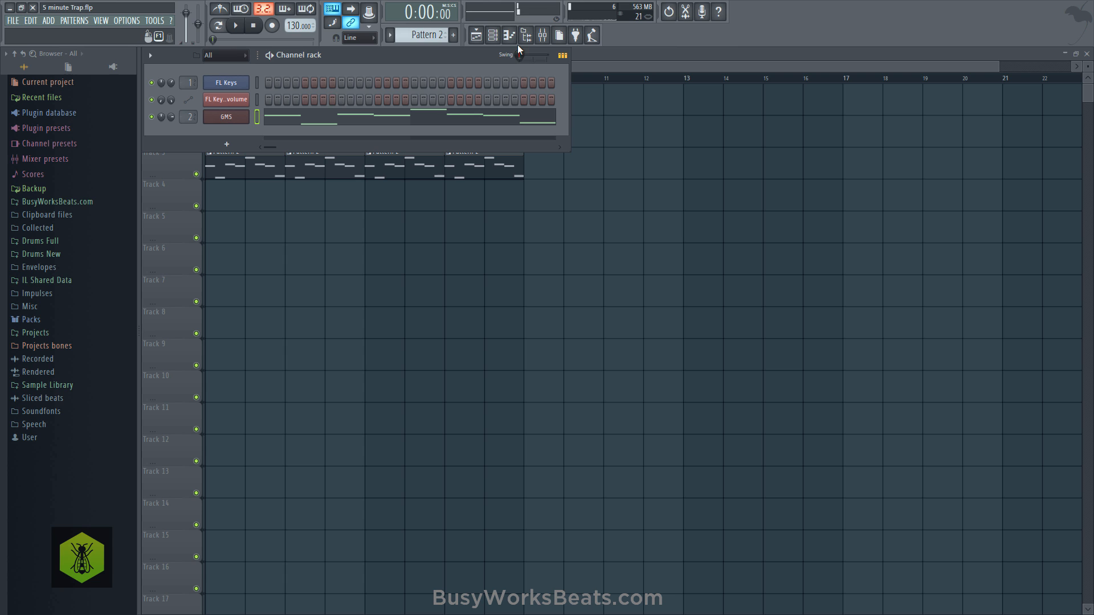
- Audition 808 Glucose from the 808 Science Drums folder with the melody, and load it into a new channel
click(84, 202)
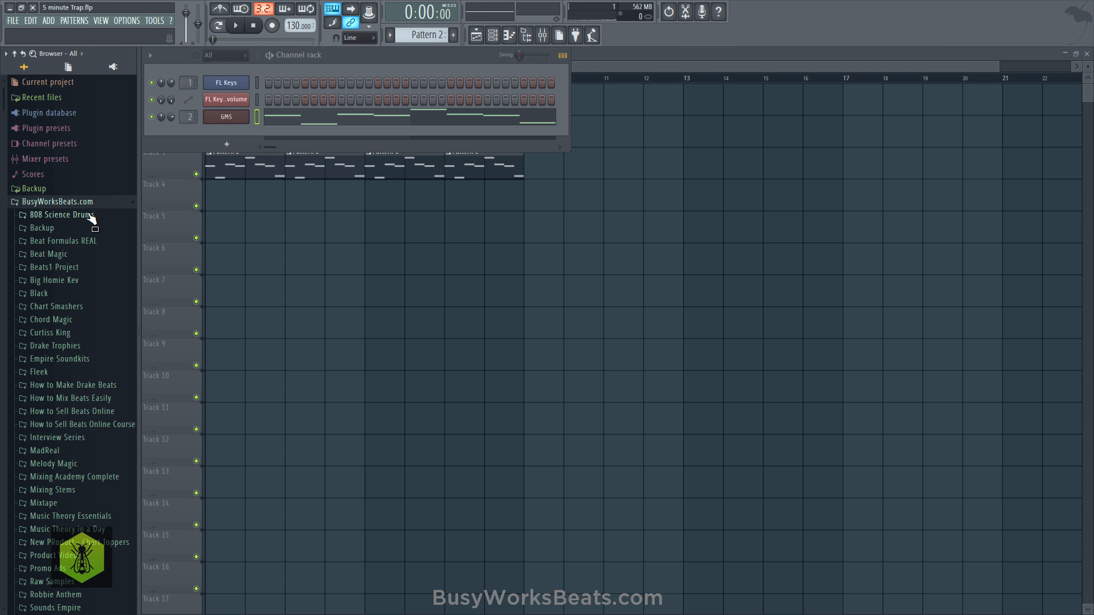
click(91, 218)
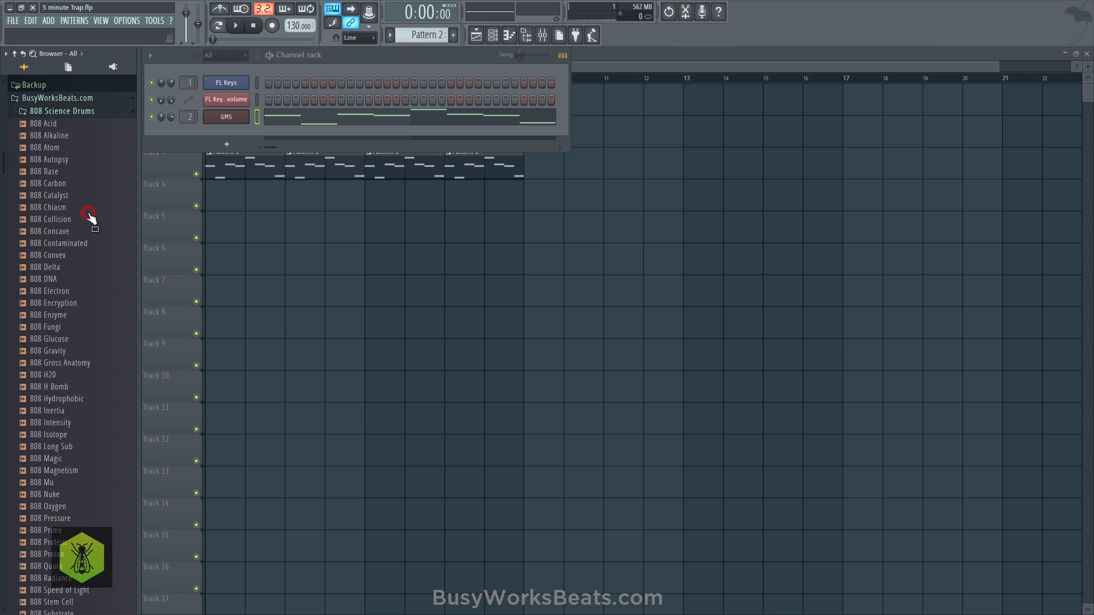
key(space)
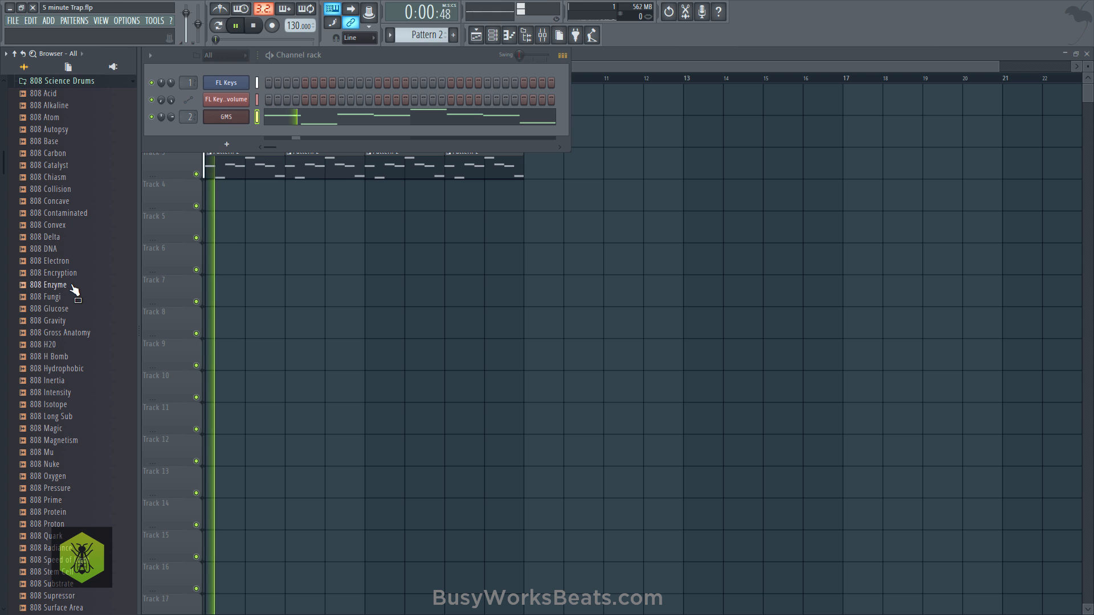
click(76, 309)
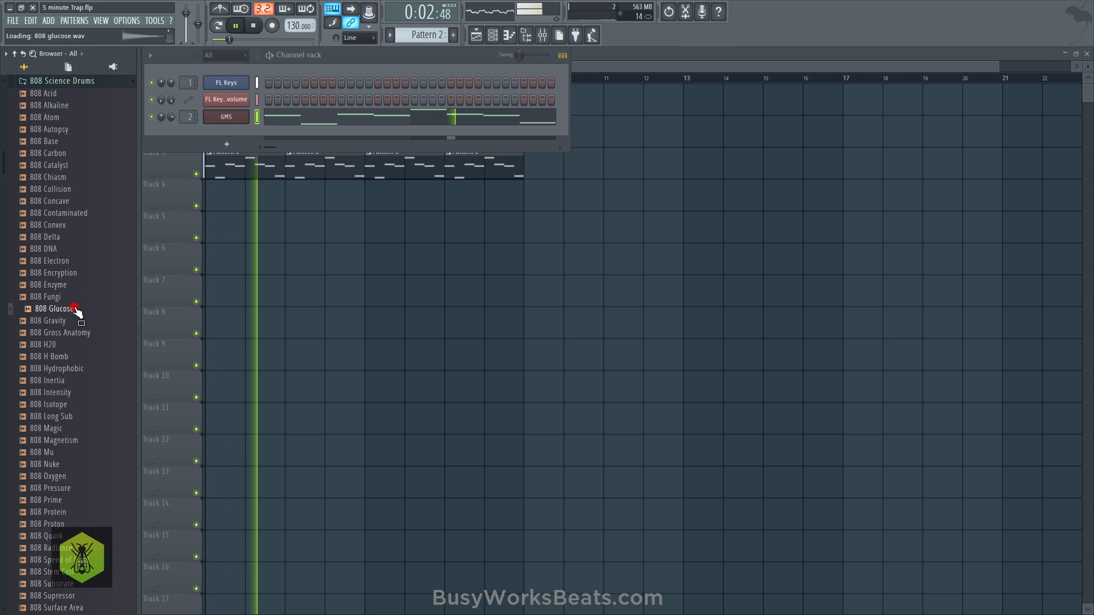
key(space)
right_click(66, 309)
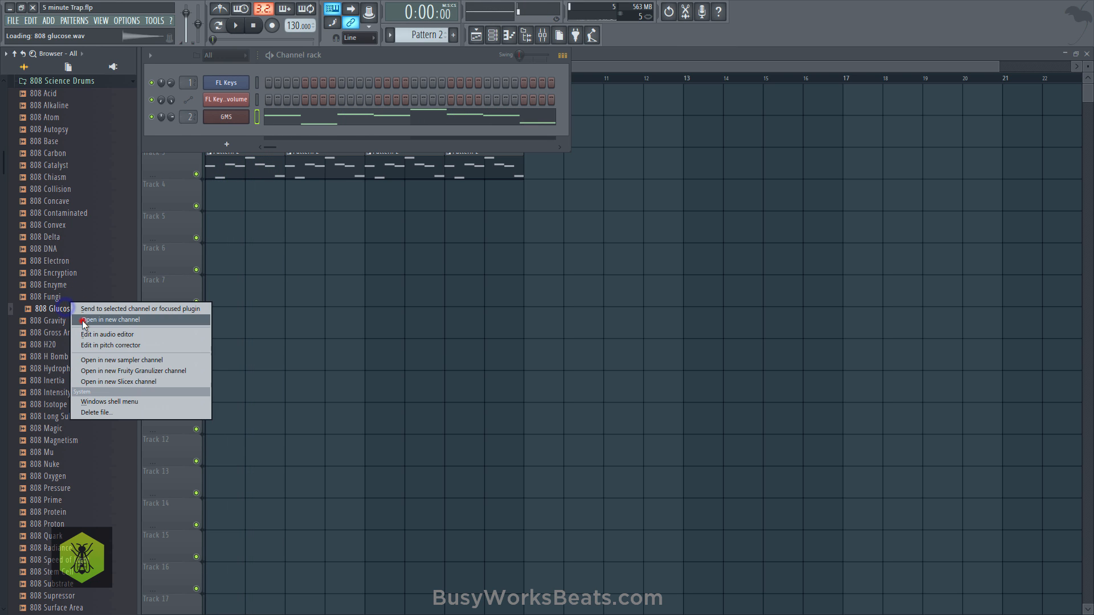
click(108, 320)
- Detect the pitch regions of the 808 Glucose sample in Edison, and set the channel's root note to F#4
right_click(359, 411)
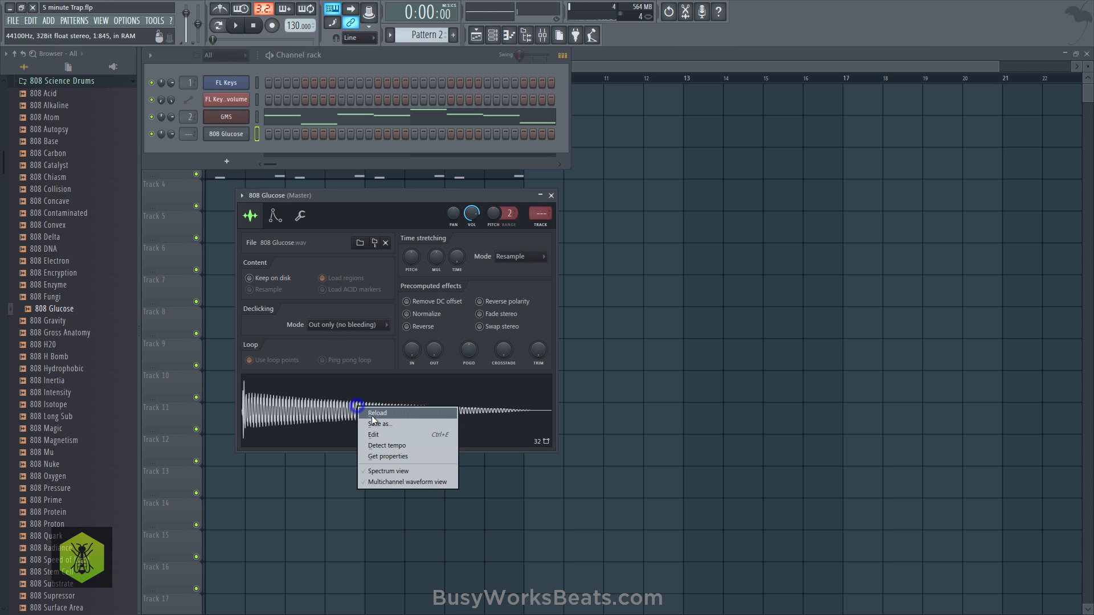
click(385, 434)
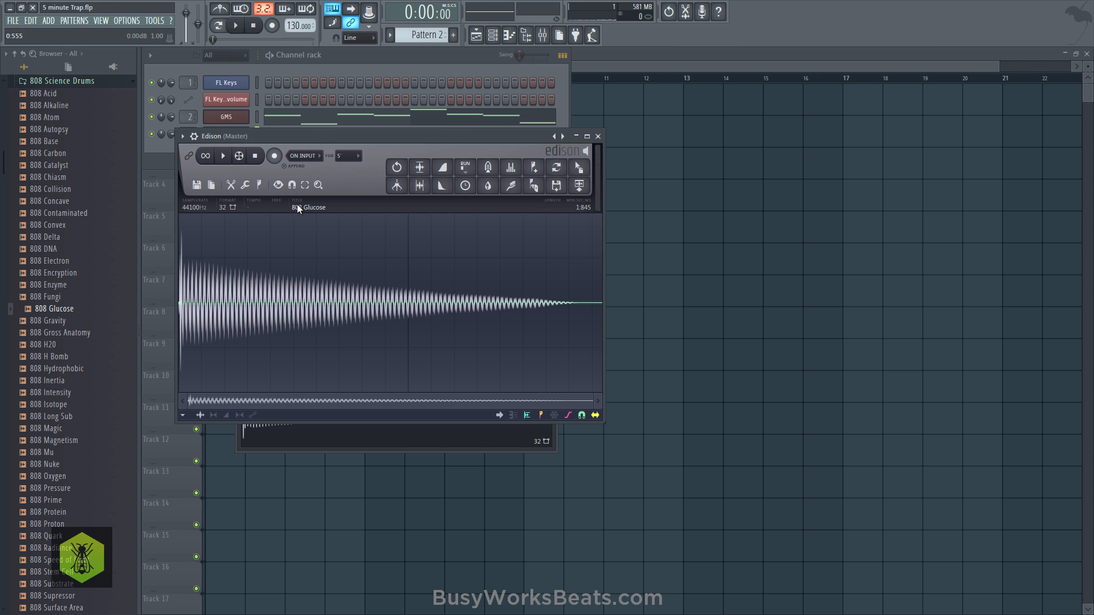
click(260, 185)
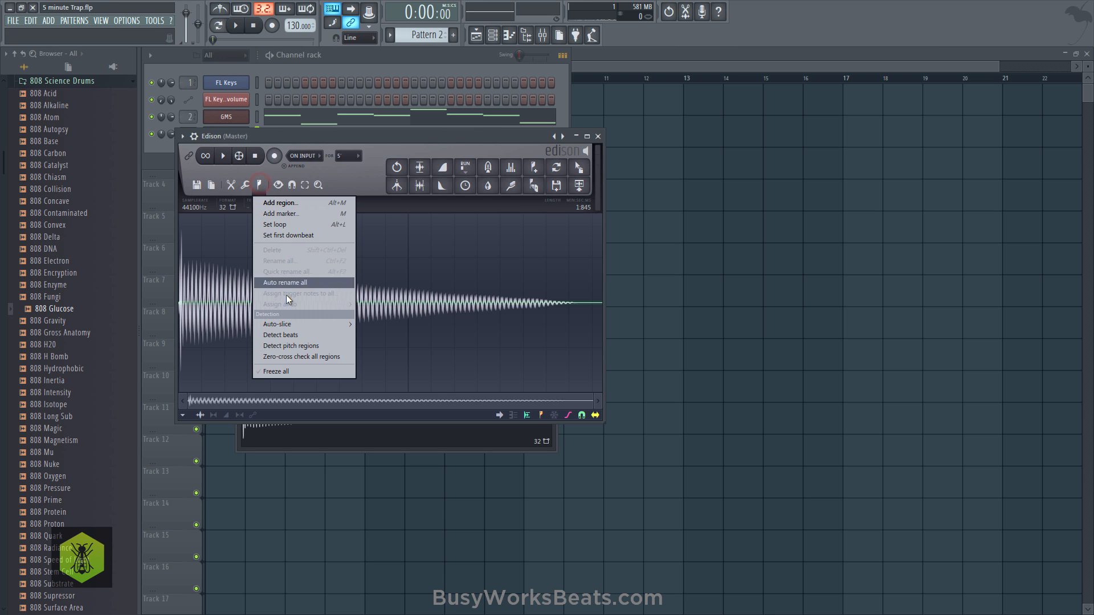
click(303, 346)
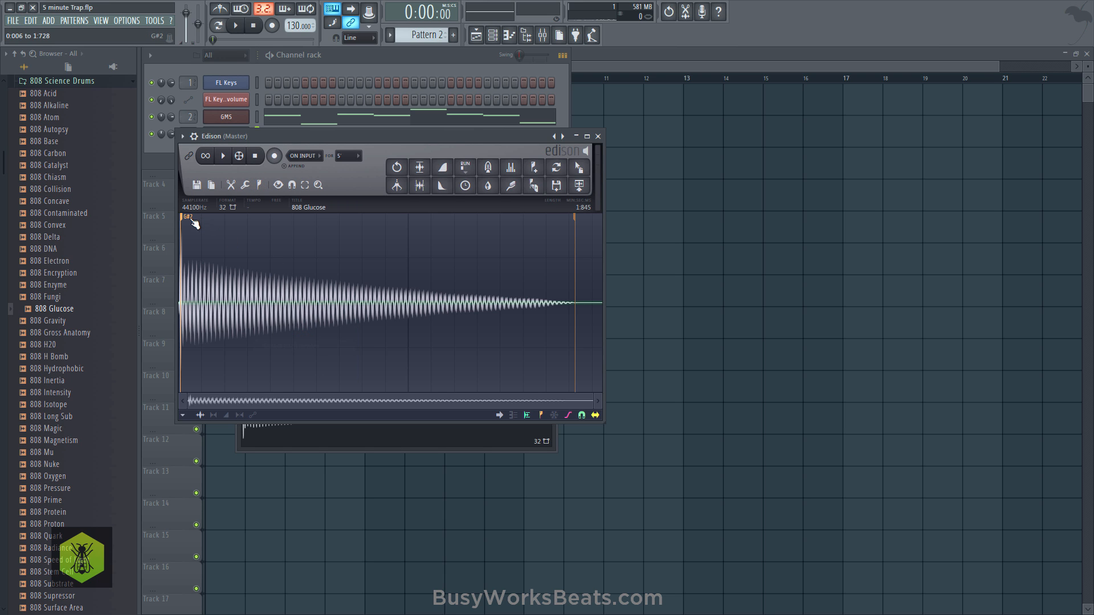
click(597, 136)
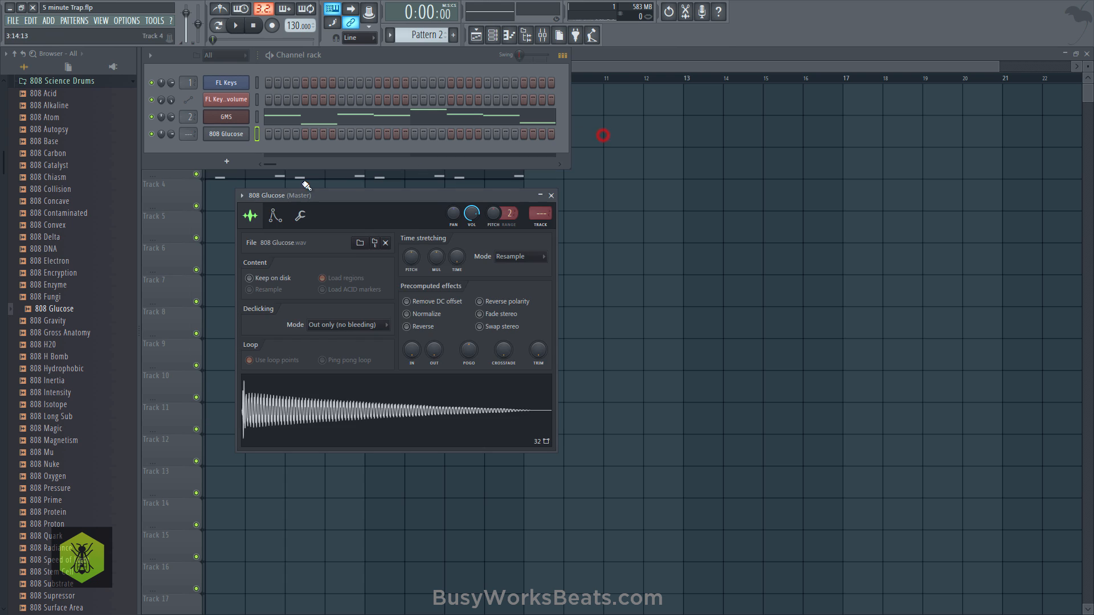
click(276, 217)
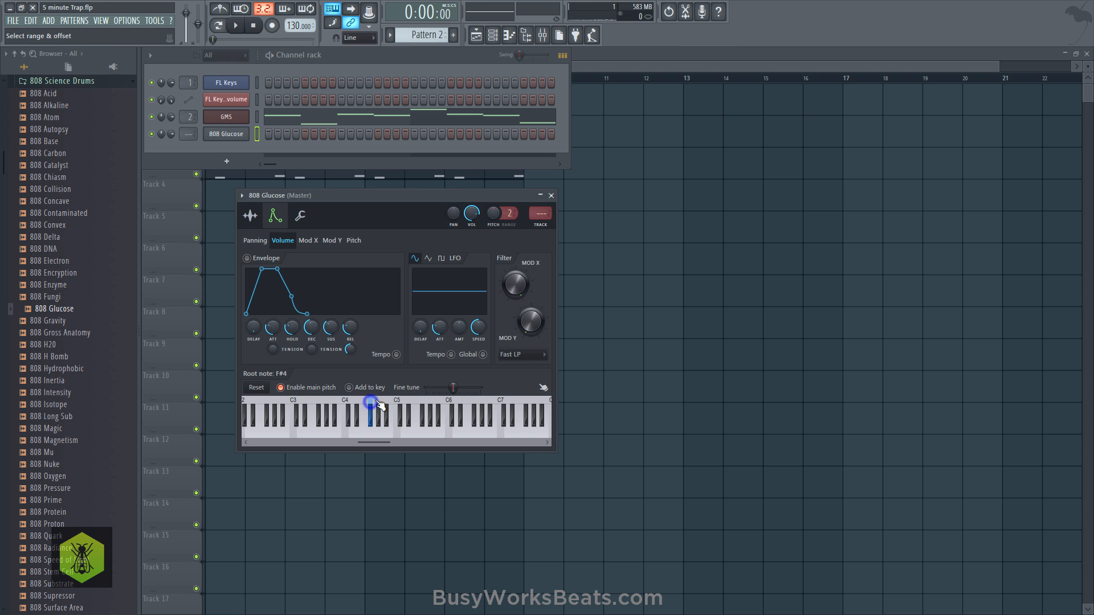
click(551, 196)
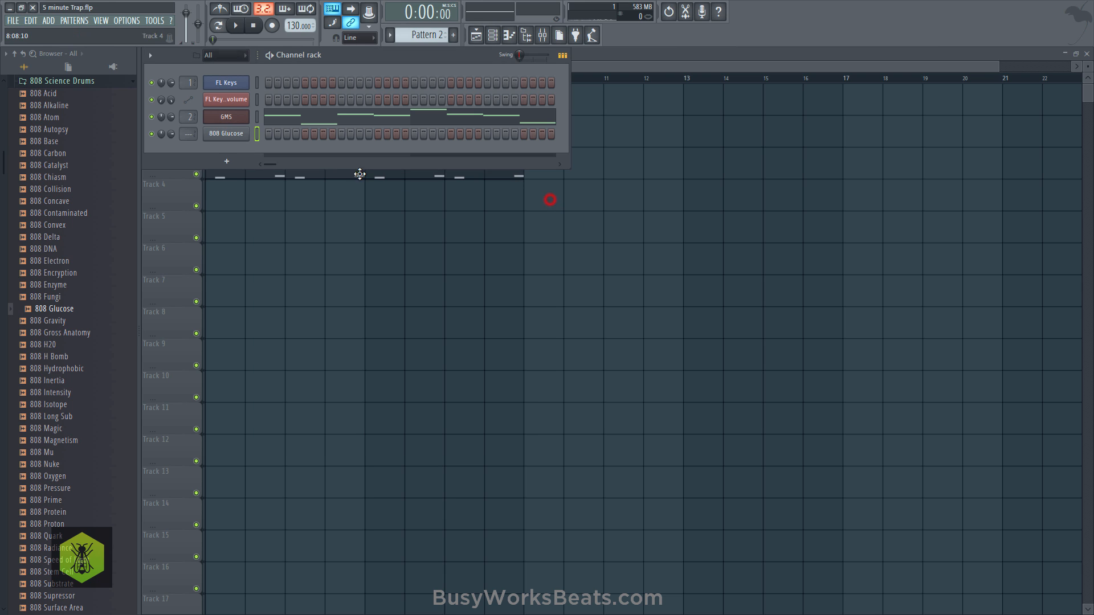
- Route the 808 Glucose channel to mixer insert 3, save the project, and create Pattern 3
scroll(189, 133, up, 3)
key(ctrl+s)
key(F4)
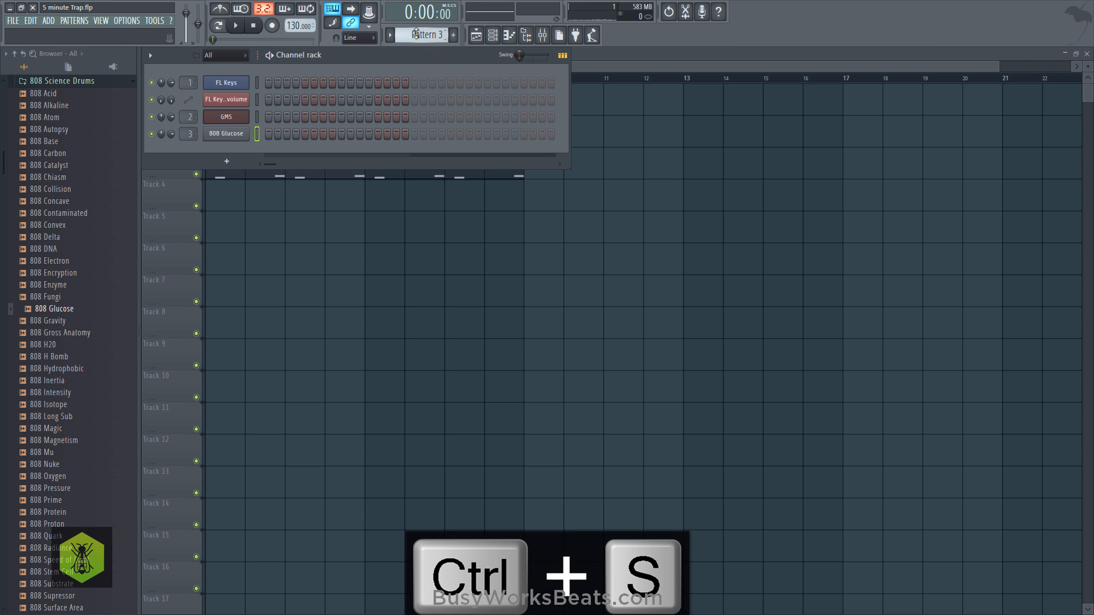
- Place a Pattern 3 clip at bar 1 on Track 4 and lengthen it to two bars
click(262, 215)
click(222, 196)
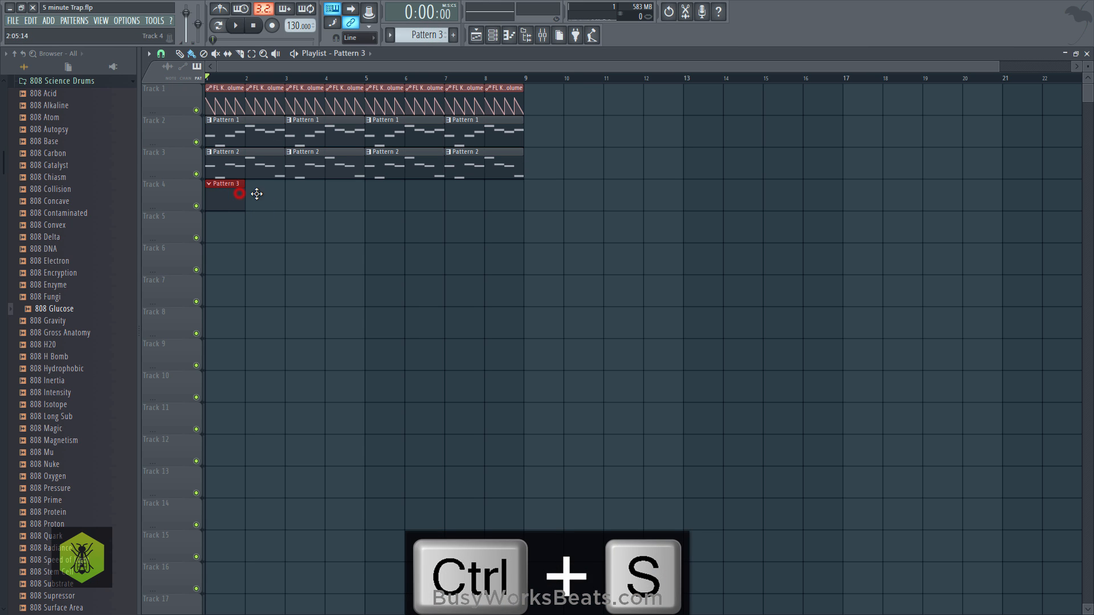
click(281, 200)
right_click(308, 200)
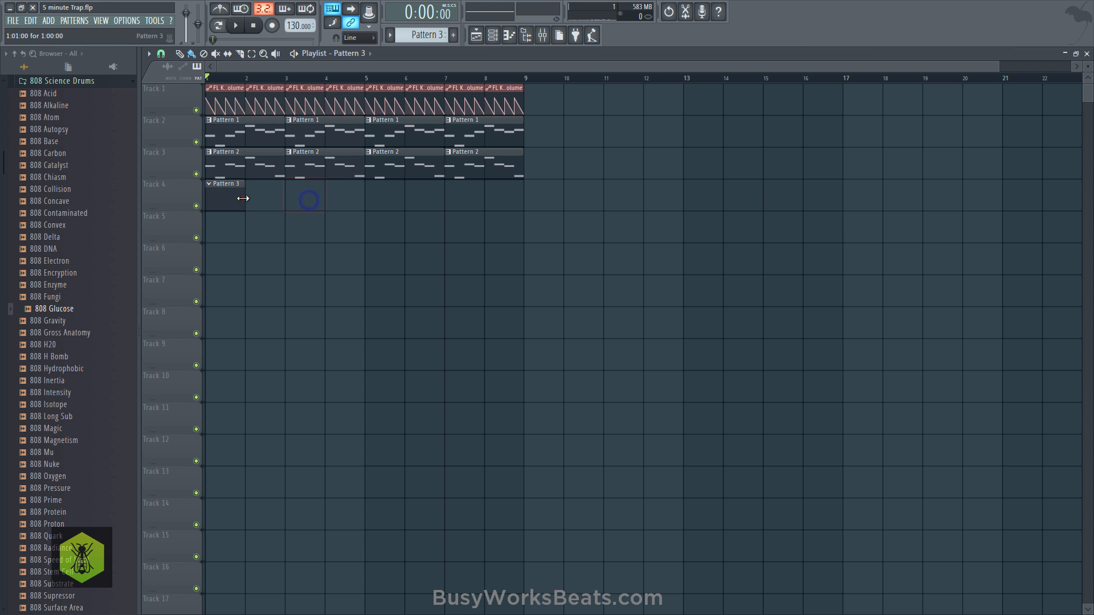
drag(243, 197, 284, 198)
- Open the Snares folder of the Fire Drum Kit in Ultimate Producer Bundle 2
scroll(85, 228, up, 4)
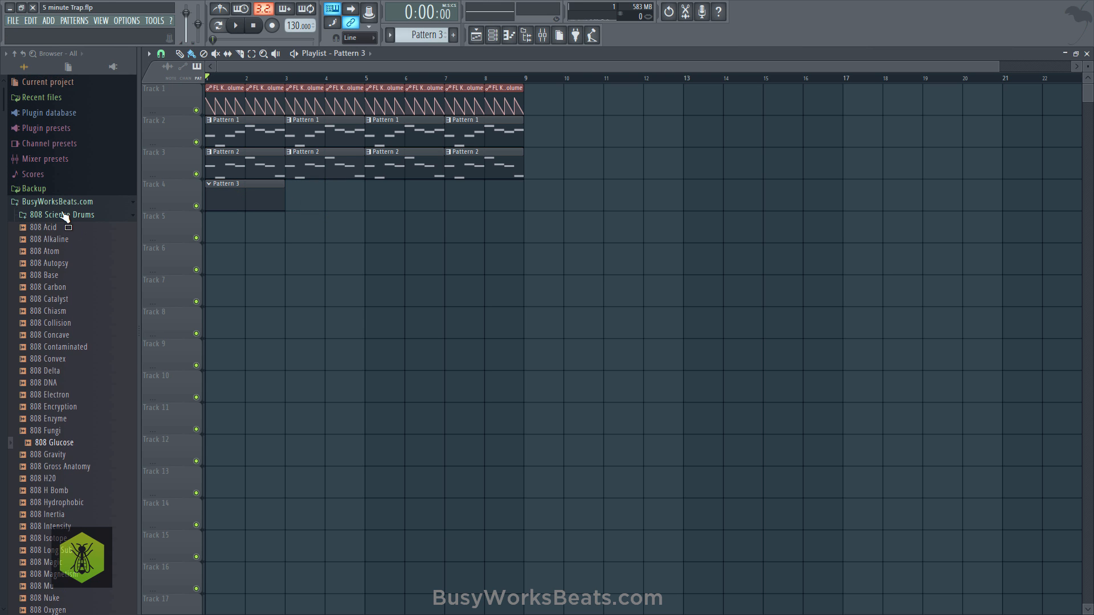
click(65, 215)
scroll(74, 276, down, 5)
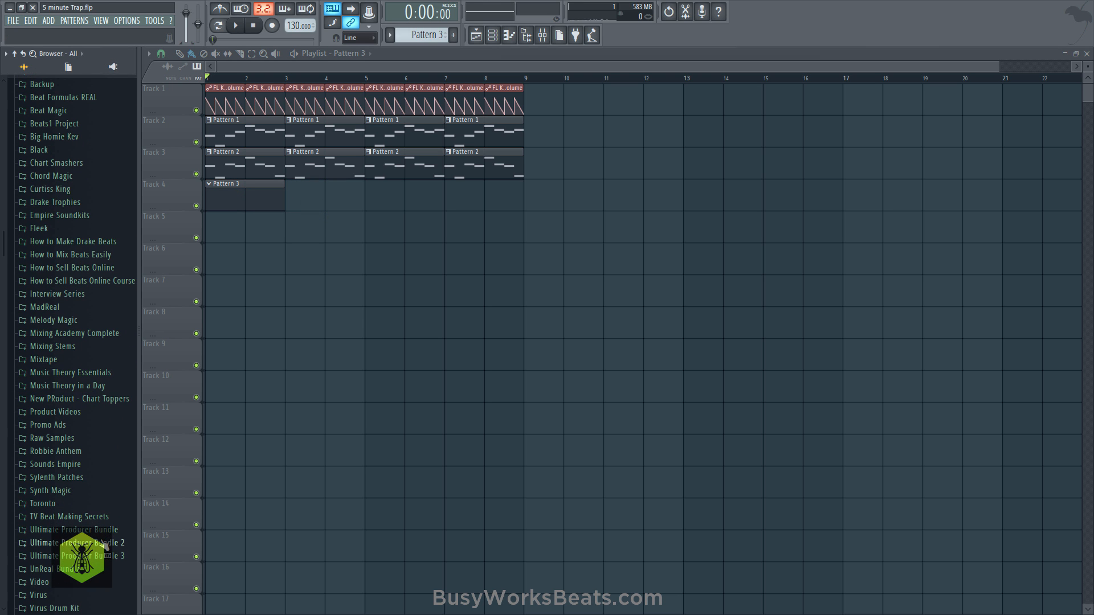
click(105, 545)
scroll(93, 459, down, 5)
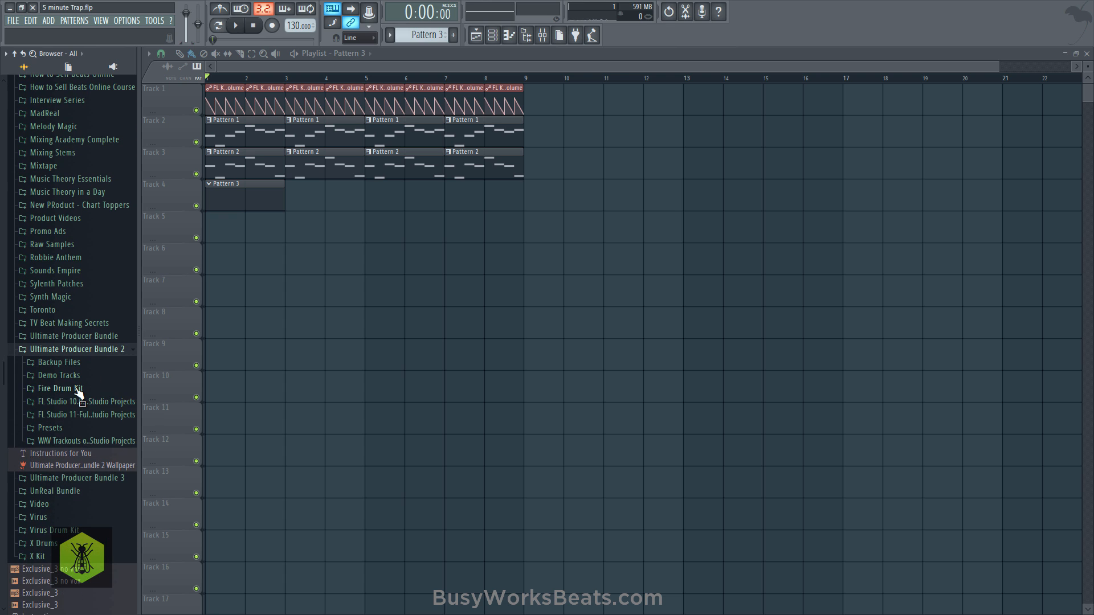
click(77, 389)
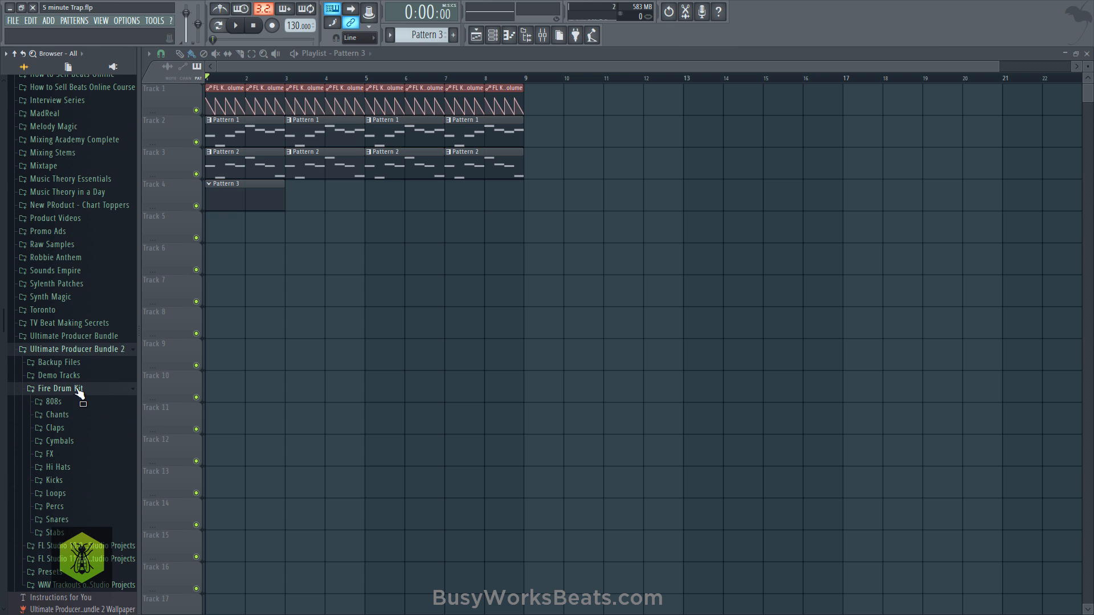
click(80, 520)
- Audition Snare Flames, Snare Fire and Snare Flames 2 over the melody, and load Snare Flames into a new channel
key(space)
scroll(85, 512, down, 4)
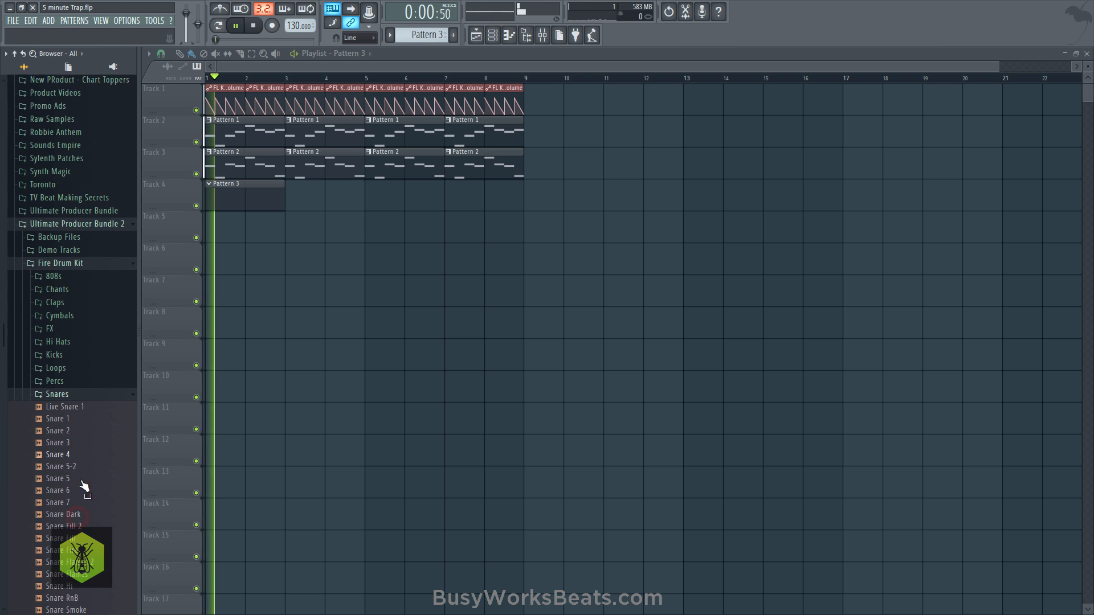
scroll(94, 509, down, 2)
click(82, 500)
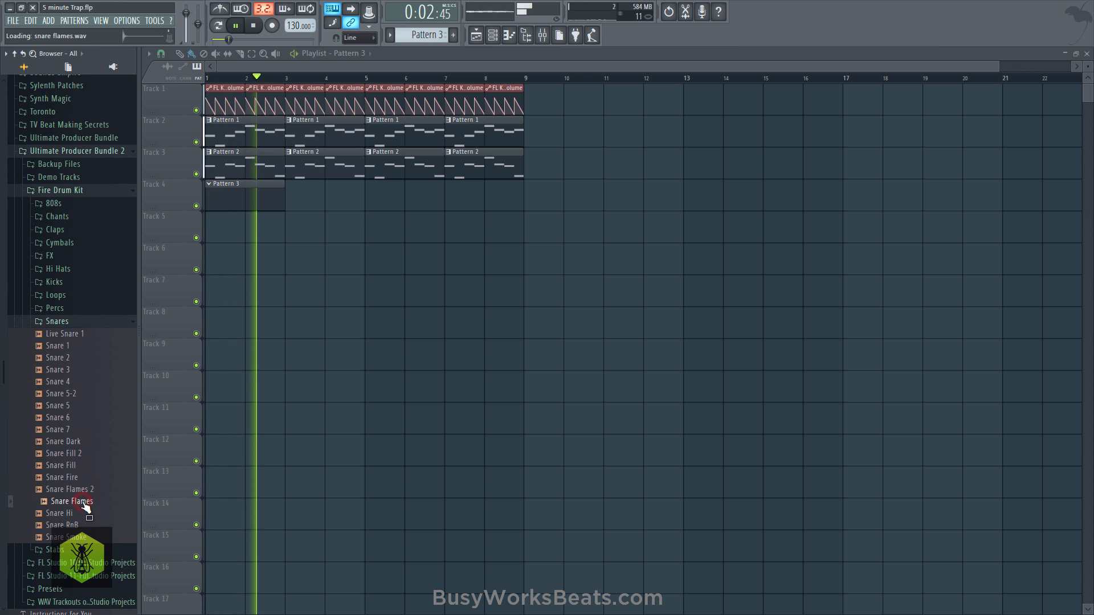
click(84, 478)
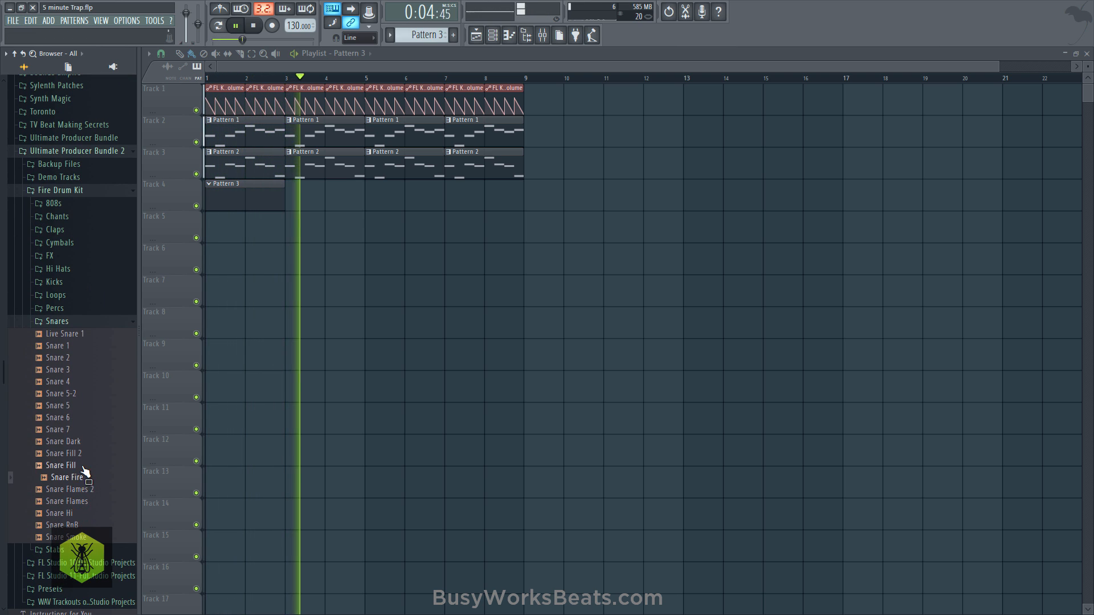
click(84, 489)
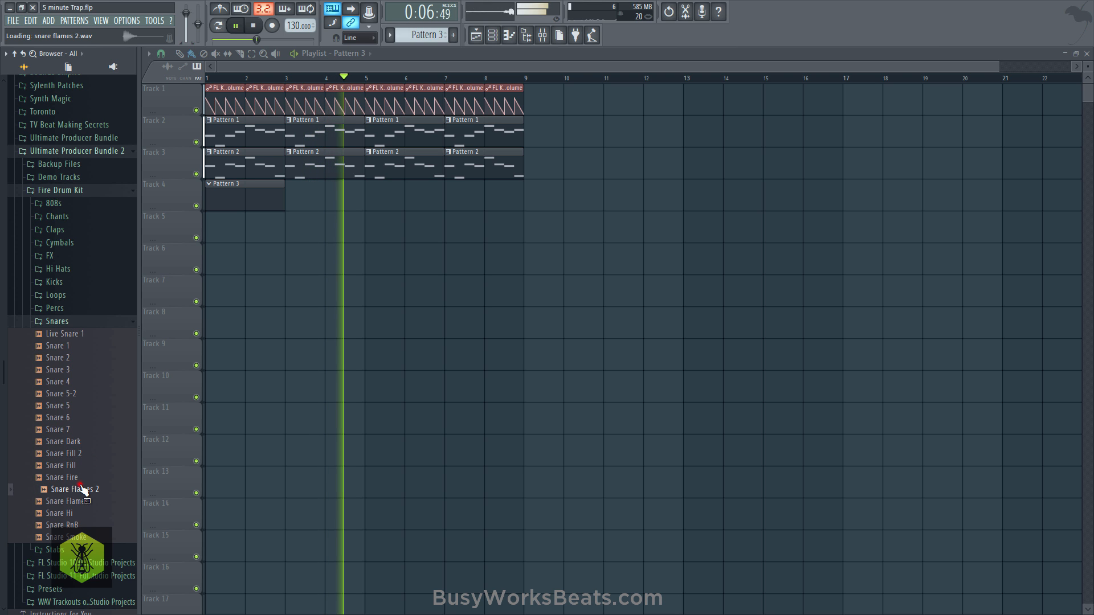
click(86, 502)
right_click(85, 502)
click(98, 506)
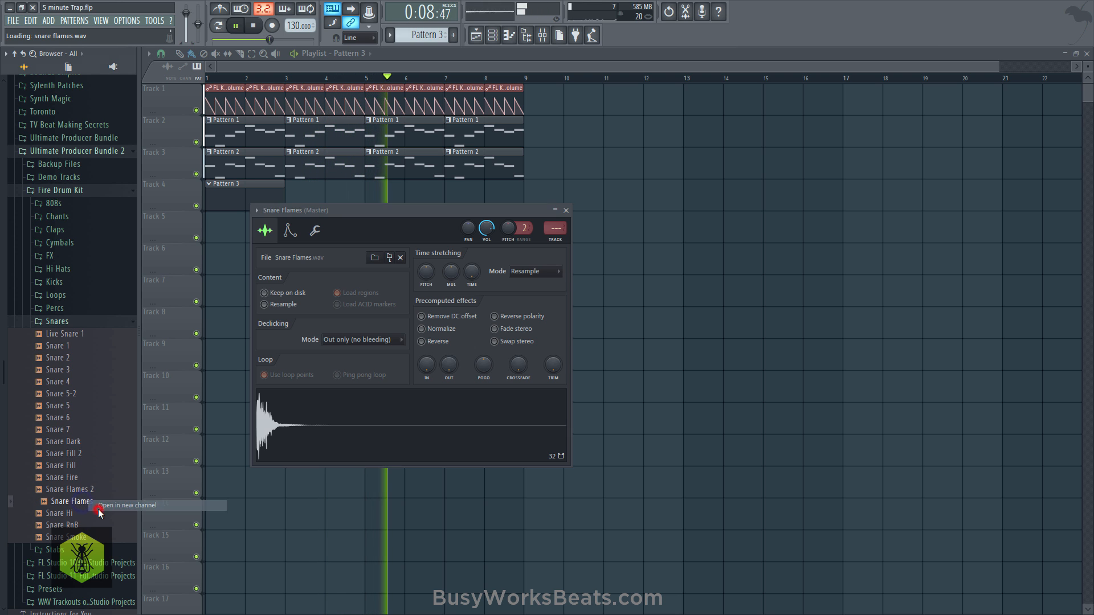
- Load Kick Hot from the Kicks folder into a new channel, and close the kick and snare sampler windows
key(space)
click(92, 321)
click(72, 282)
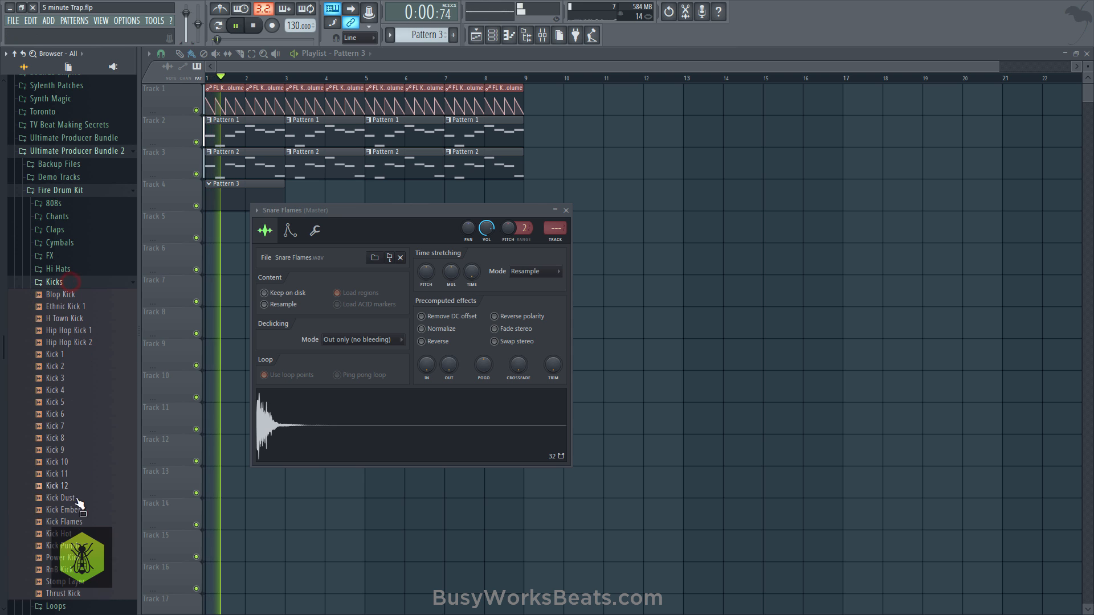
right_click(82, 533)
click(100, 506)
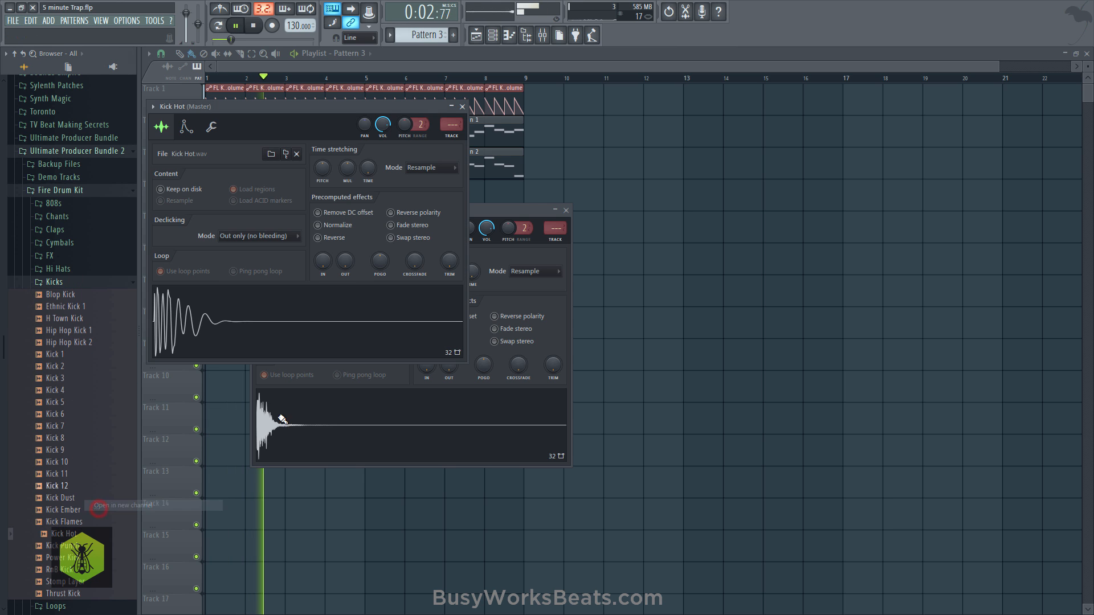
click(462, 106)
click(565, 210)
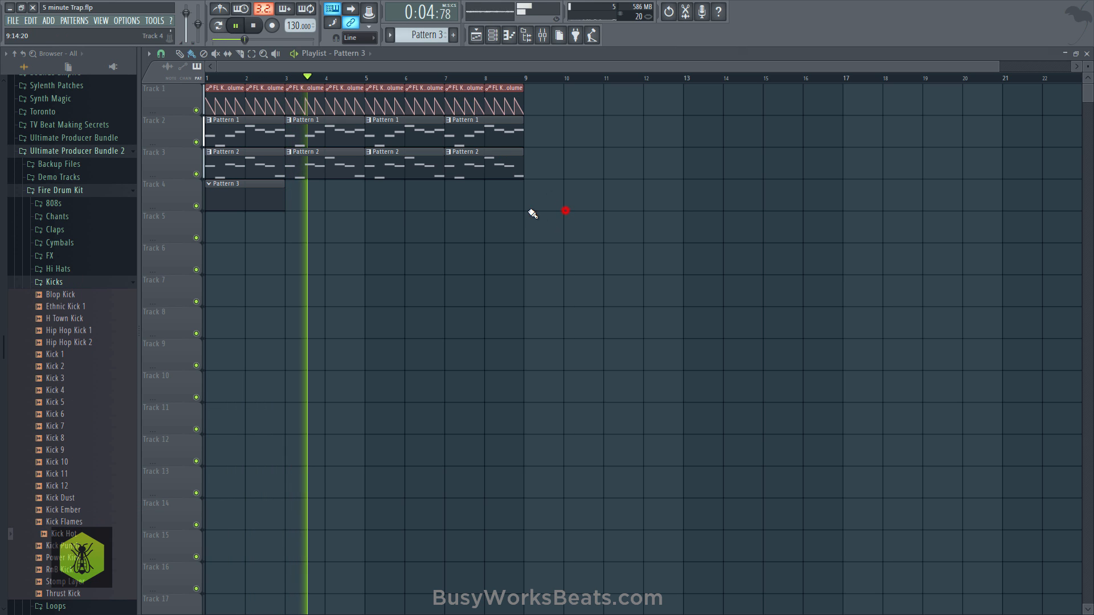
- Load Closed Hi Hat 3 from the Hi Hats folder into a new channel, and stop playback
click(75, 271)
right_click(83, 306)
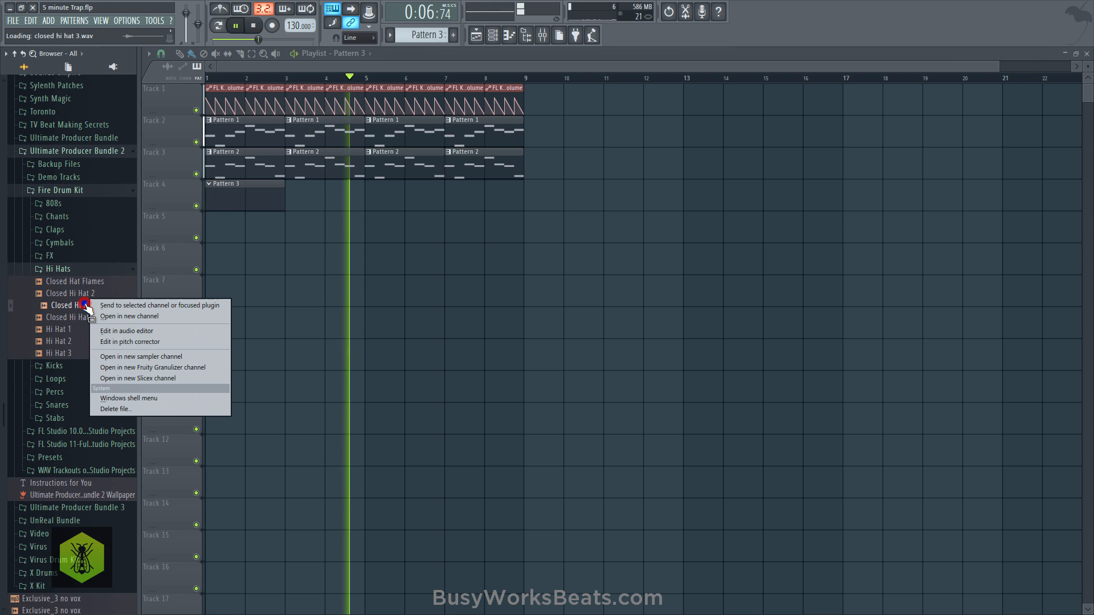
click(110, 316)
key(space)
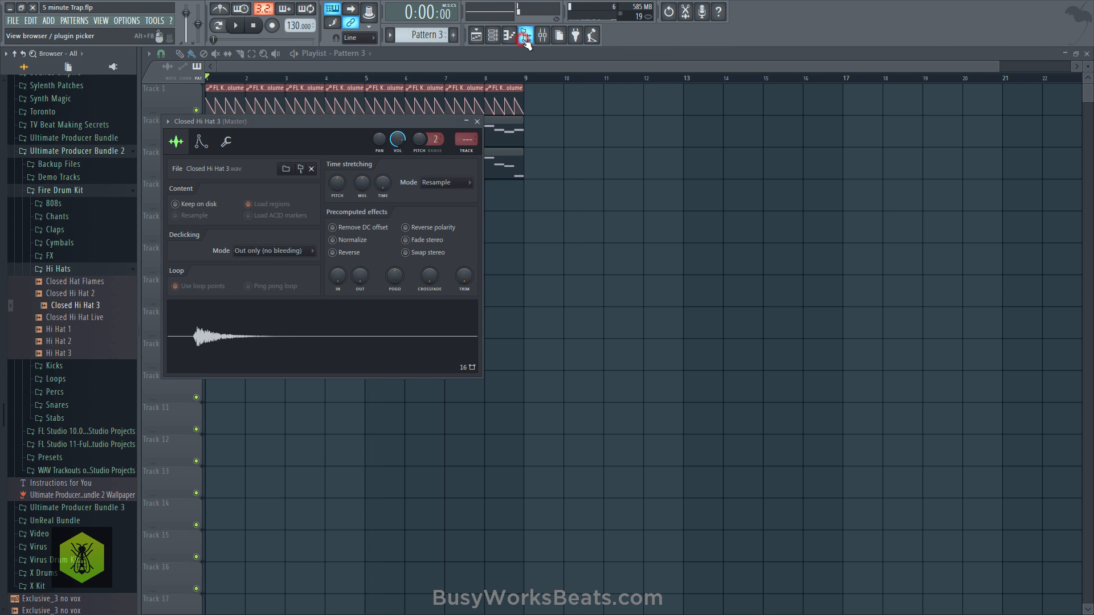
- Close the browser and the Closed Hi Hat 3 sampler window, and save the project
click(525, 36)
key(Escape)
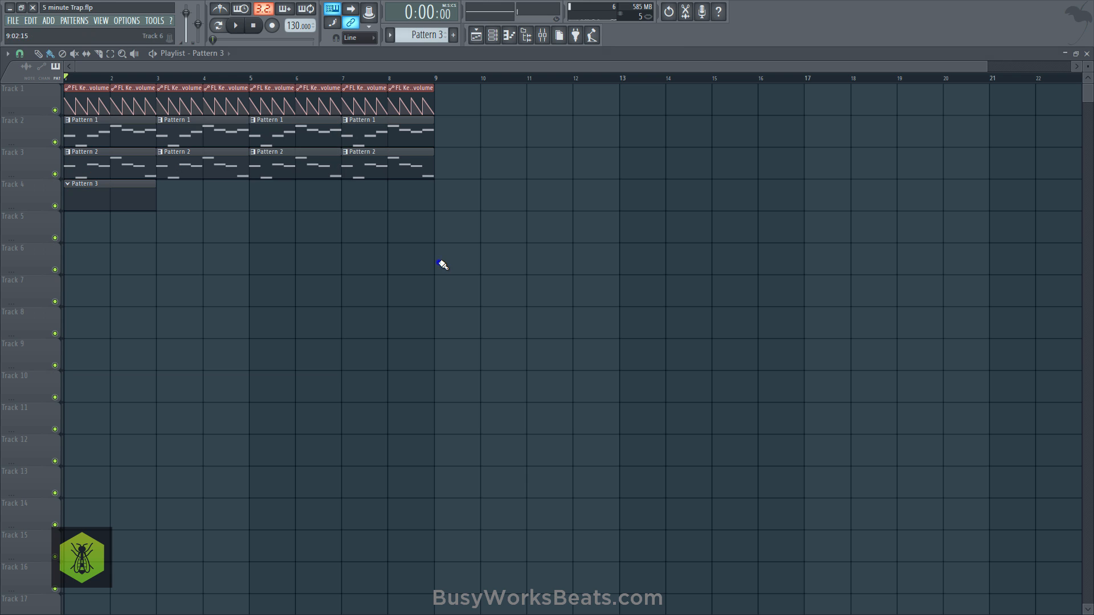
key(ctrl+s)
- Route Snare Flames, Kick Hot and Closed Hi Hat 3 to mixer tracks 4, 5 and 6, and save the project
click(492, 36)
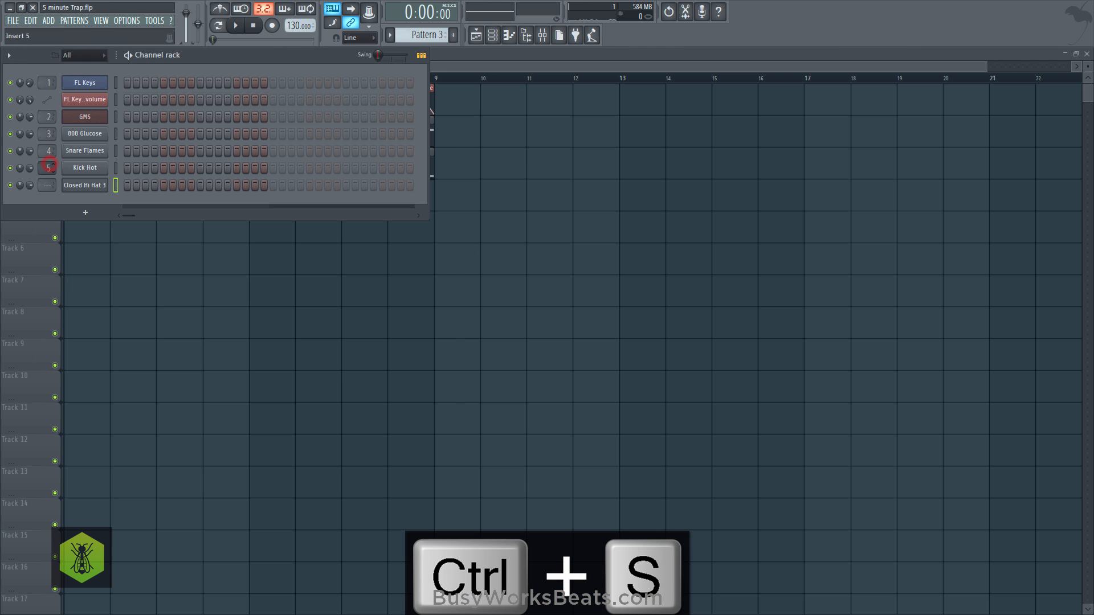
drag(47, 187, 46, 181)
click(48, 195)
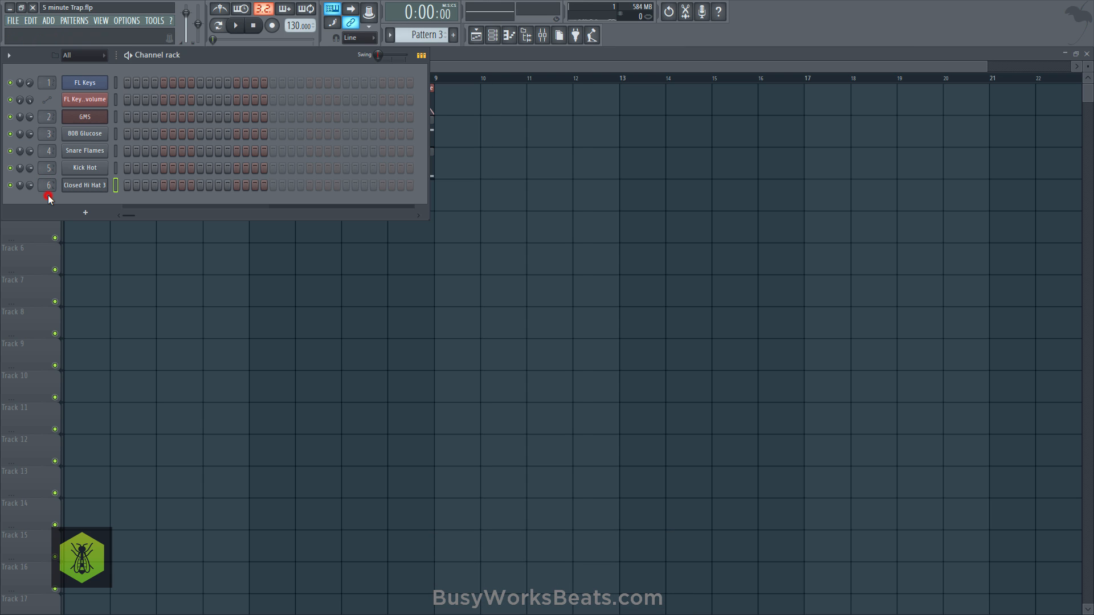
key(ctrl+s)
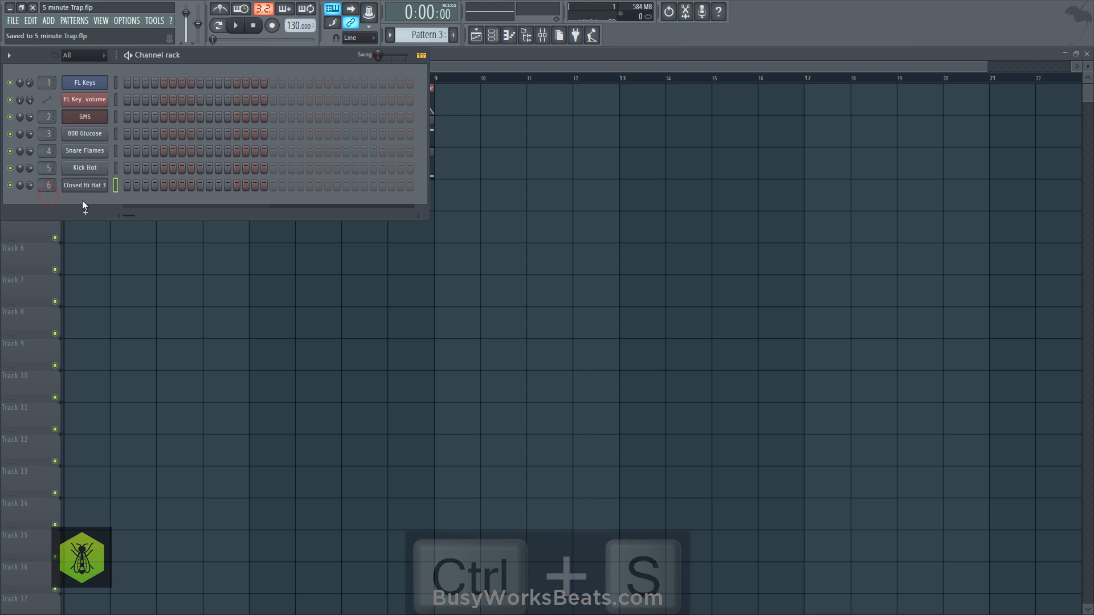
- Check the total working time in the project info
click(127, 21)
click(155, 116)
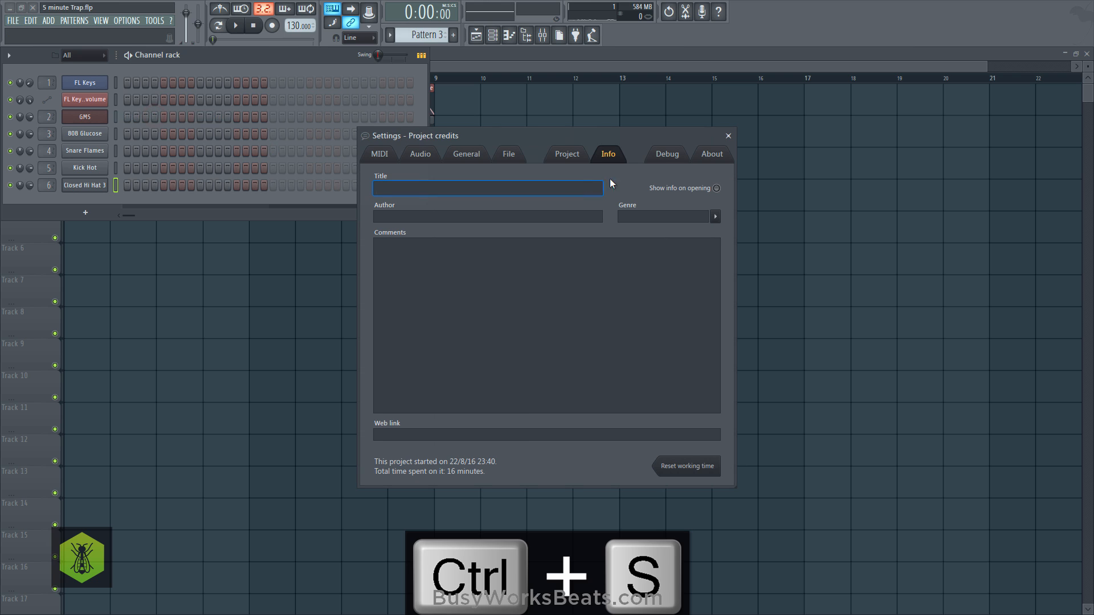
click(728, 135)
- Program Pattern 3 with Kick Hot on step 1 and Snare Flames on steps 9 and 25
drag(152, 54, 248, 89)
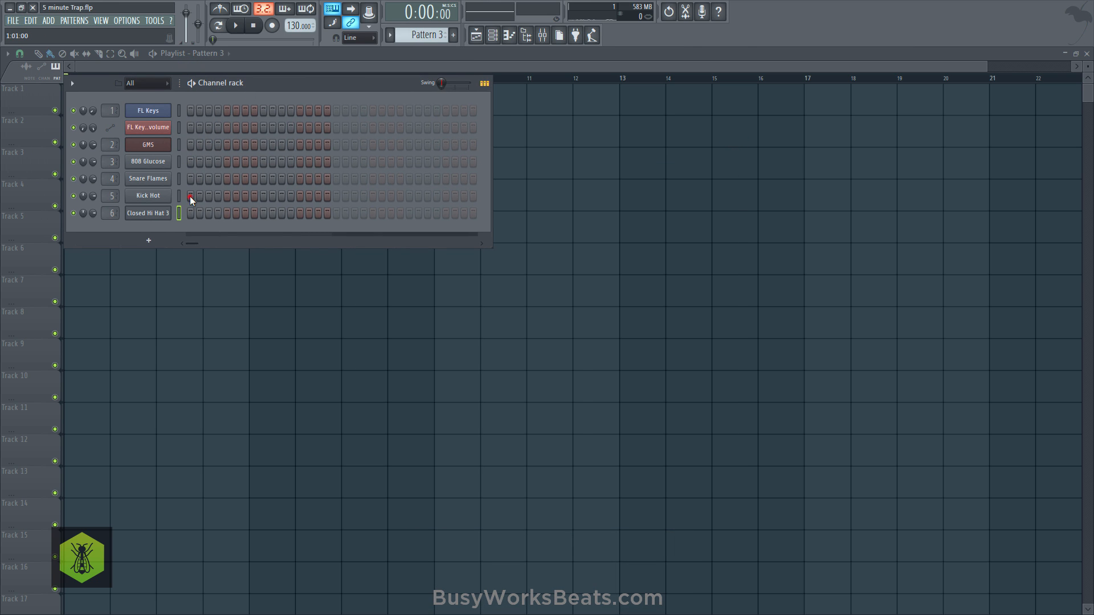
click(222, 317)
key(space)
click(490, 36)
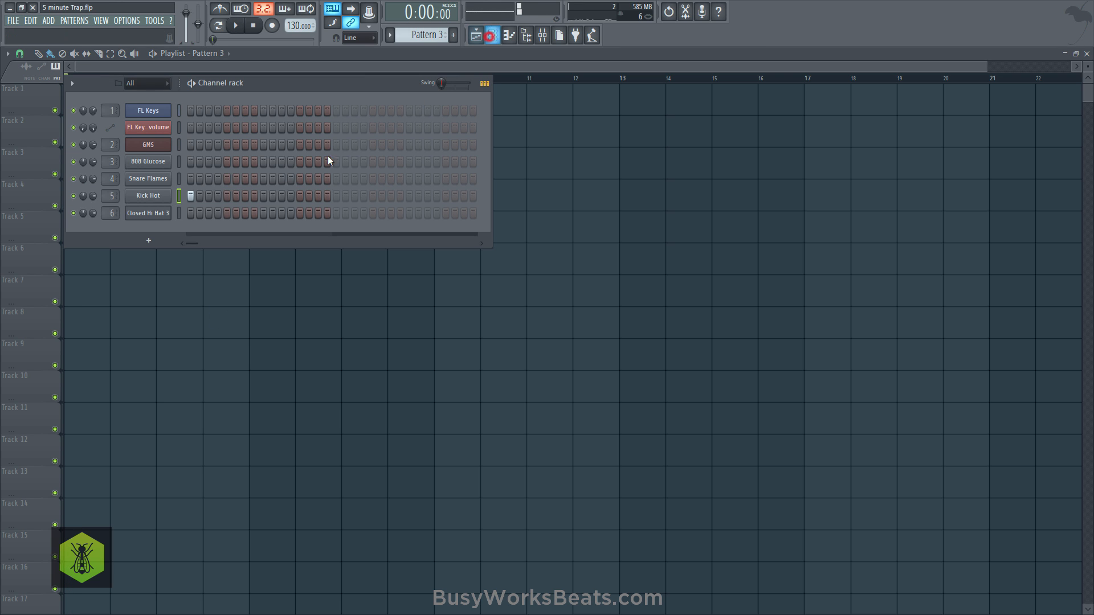
click(262, 177)
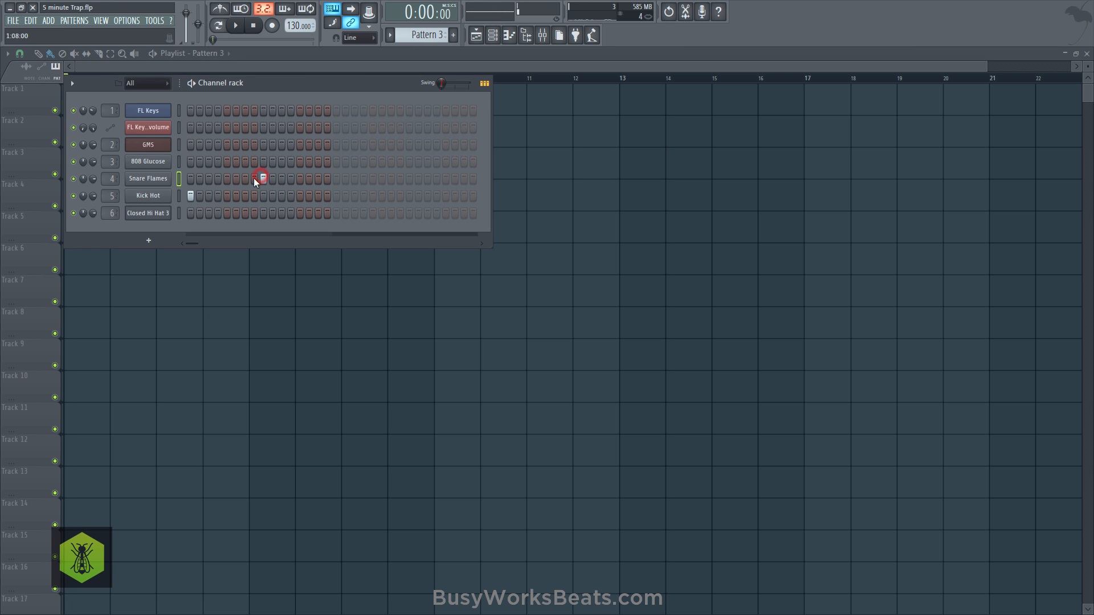
click(409, 179)
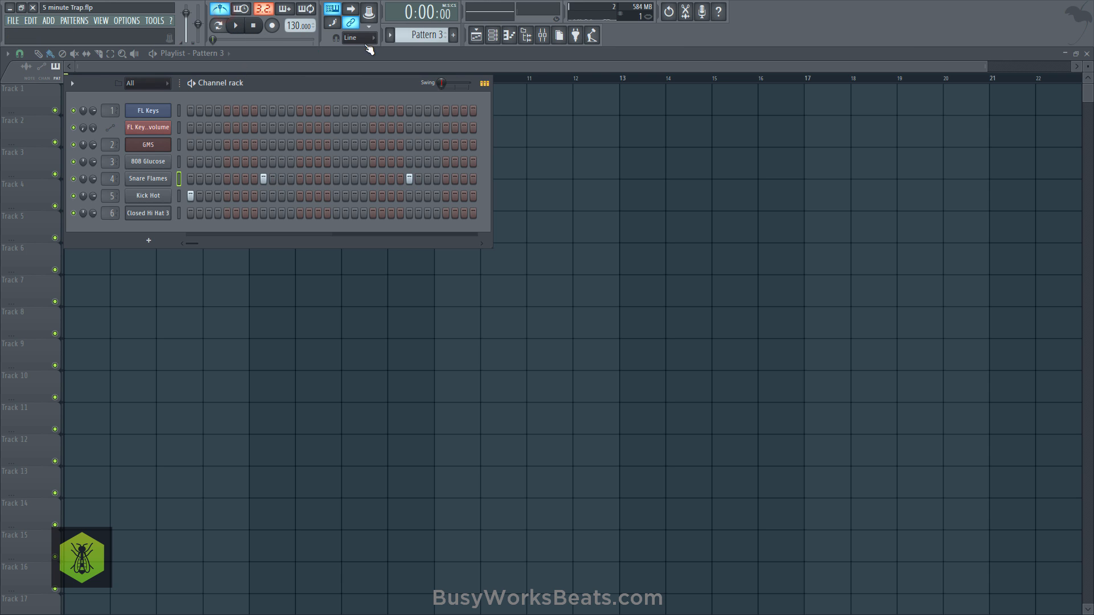
click(433, 36)
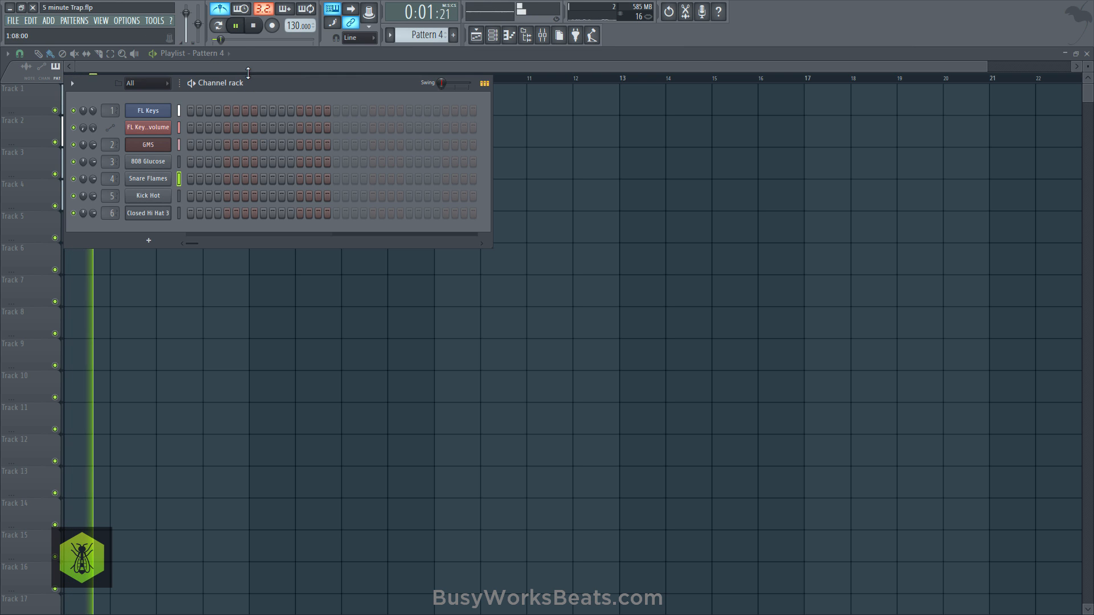
key(space)
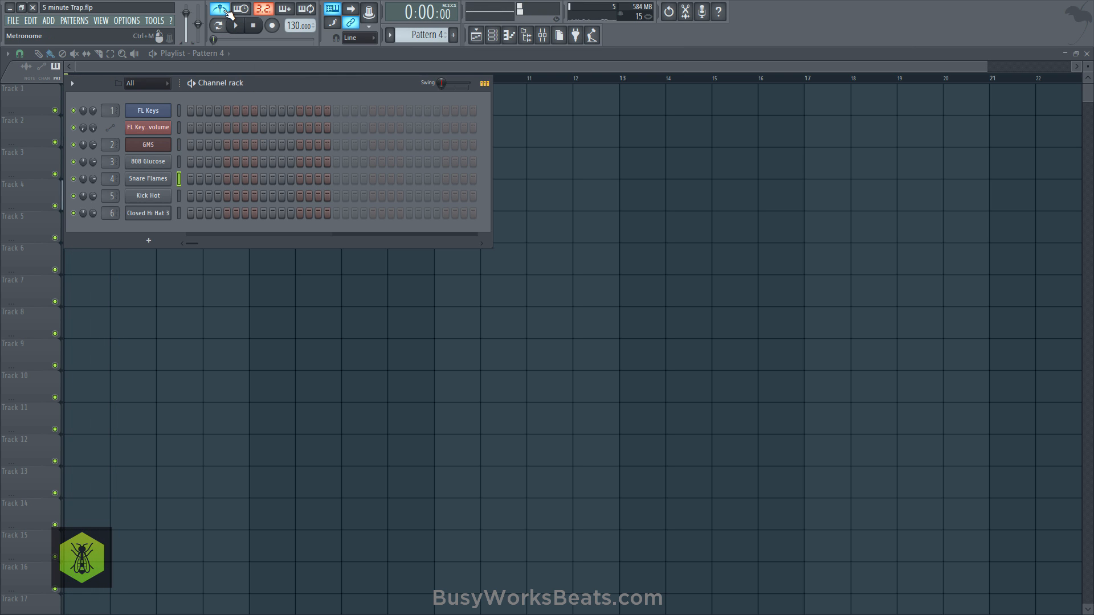
click(443, 36)
key(space)
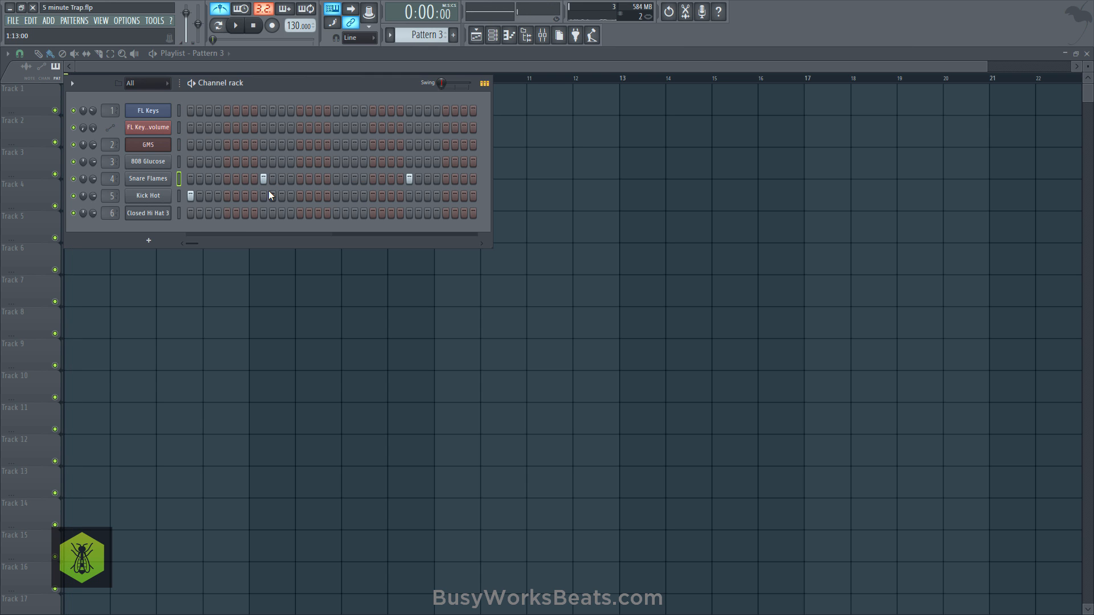
- Add Kick Hot hits on steps 7, 13, 21, 27, 28 and 29 of Pattern 3 during playback
key(space)
click(245, 196)
click(300, 195)
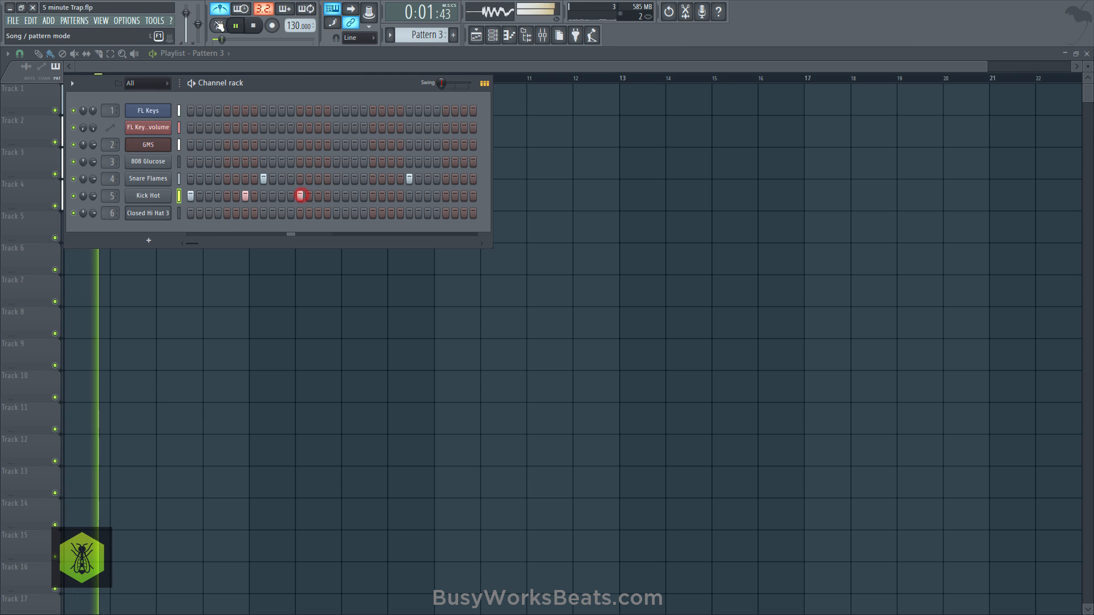
click(373, 196)
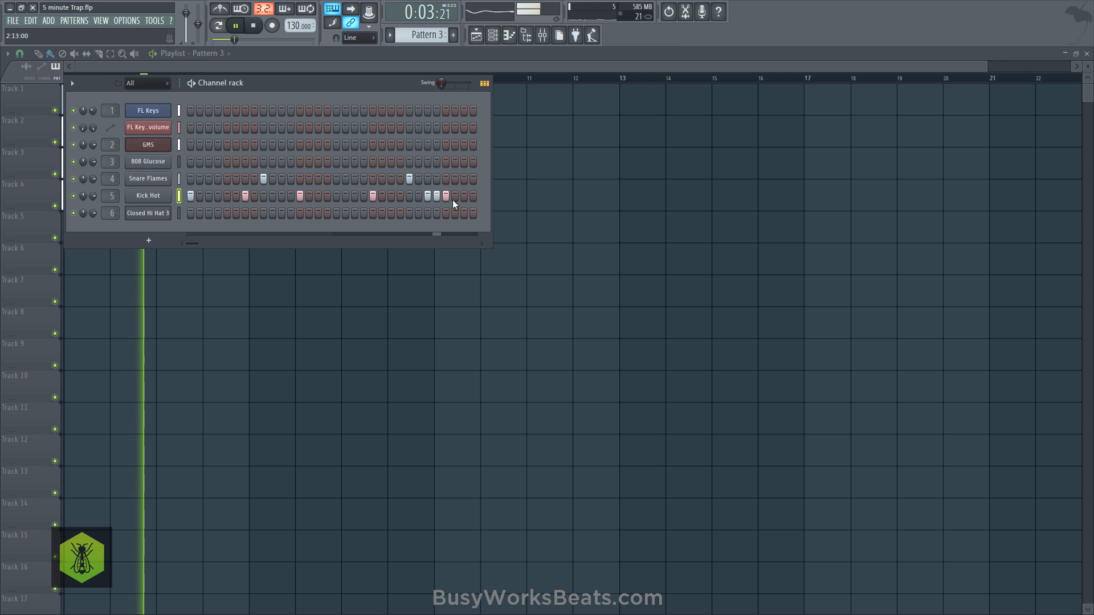
key(space)
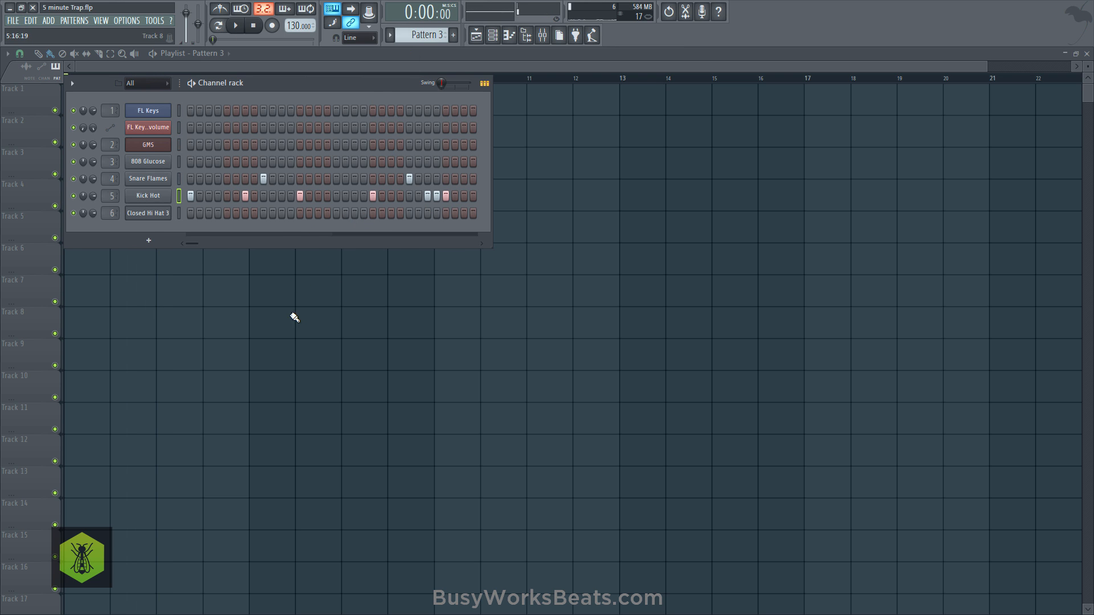
- Repeat Pattern 3 along playlist track 4 to fill all eight bars
key(F6)
drag(168, 206, 325, 202)
- Start Pattern 4 with a Closed Hi Hat 3 hit on step 1, and place its clip on playlist track 5
click(493, 37)
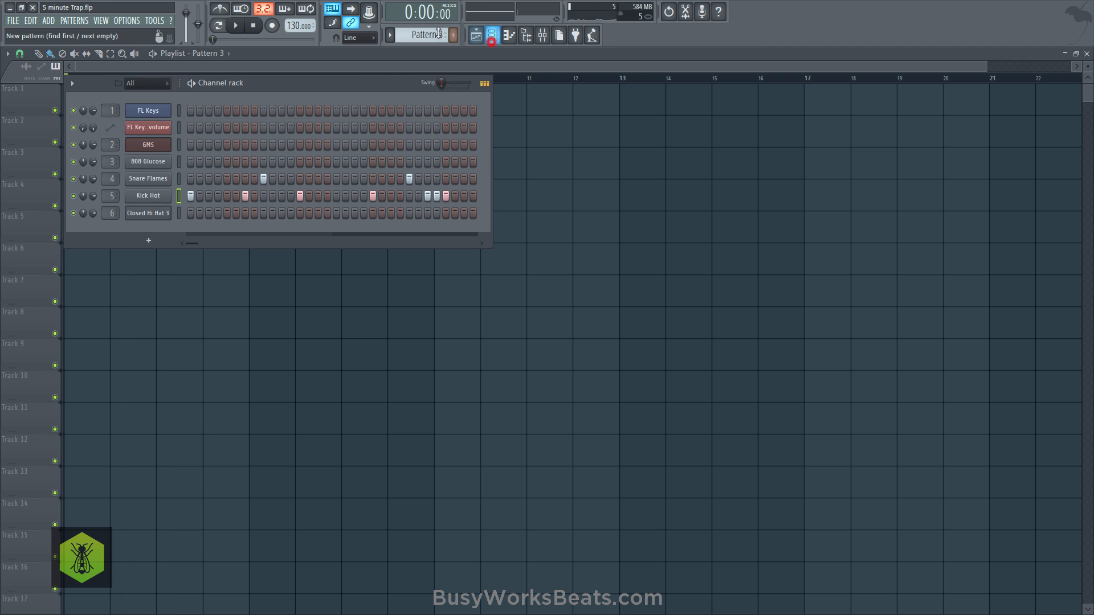
click(428, 34)
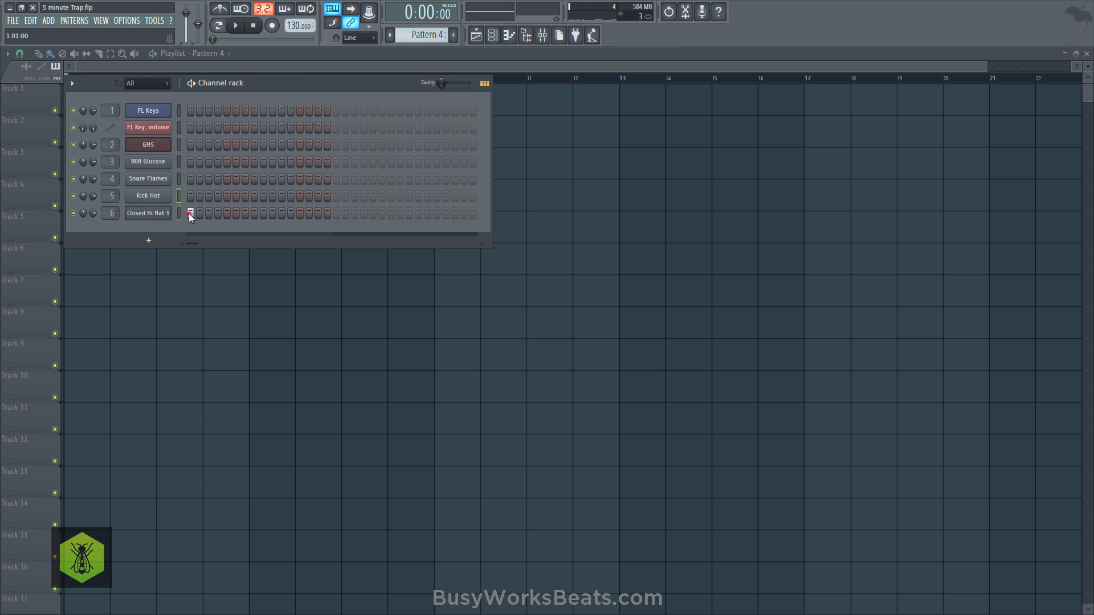
click(194, 281)
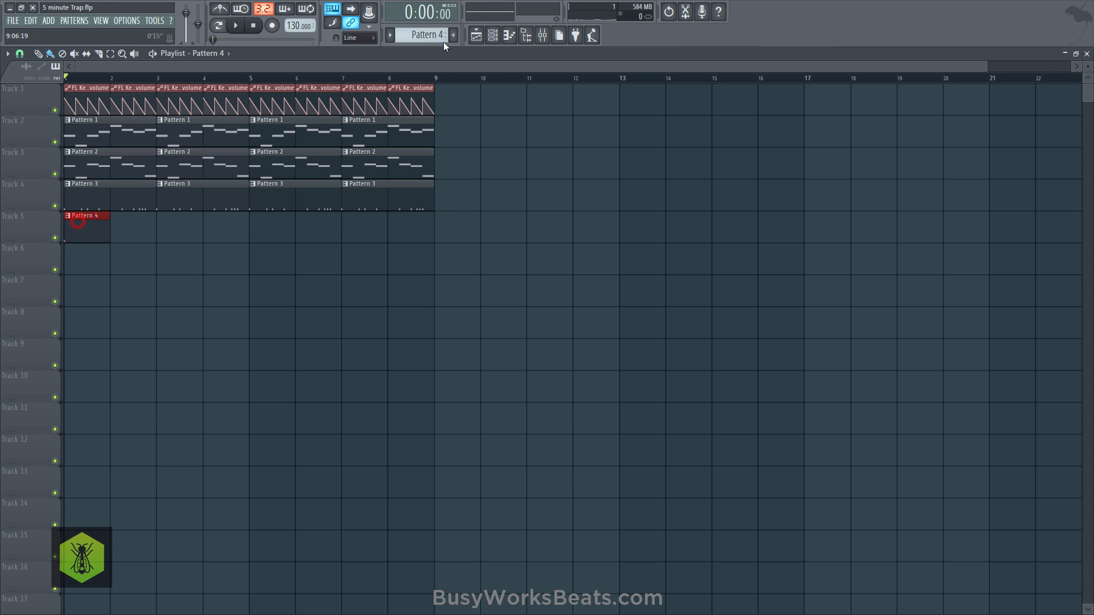
- Add Closed Hi Hat 3 hits on steps 5, 6, 7 and 9 of Pattern 4 during playback
click(491, 36)
key(space)
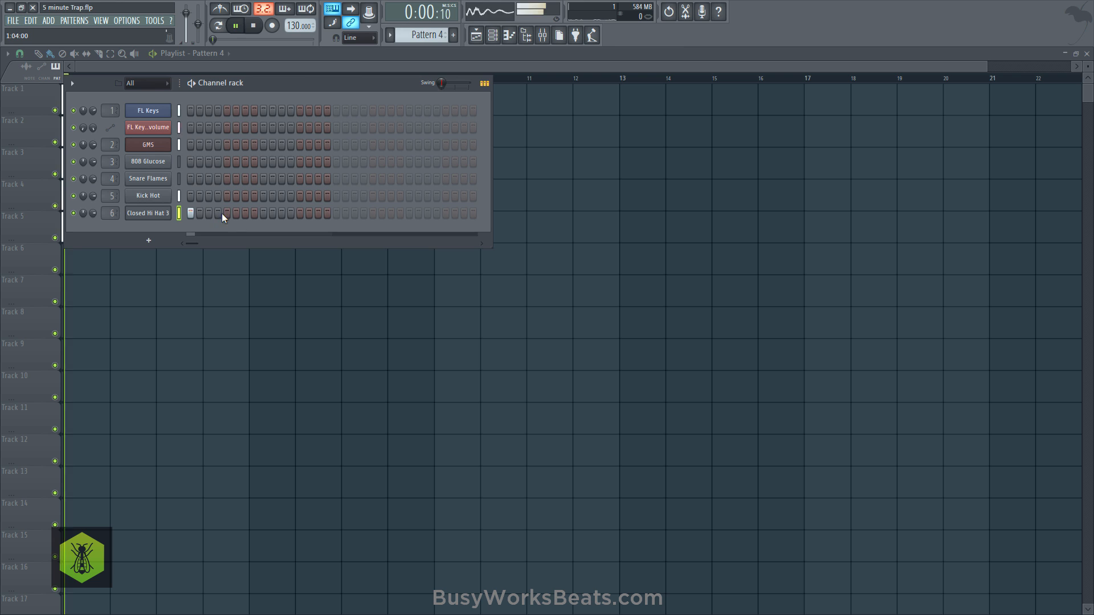
click(236, 214)
click(245, 214)
click(226, 215)
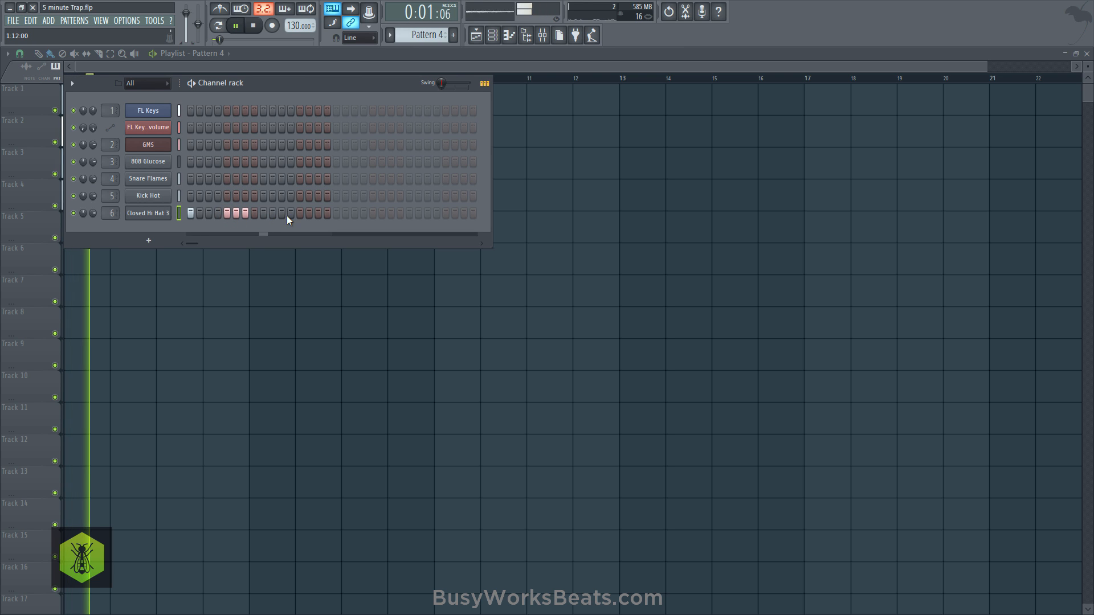
key(space)
click(265, 214)
- Continue the hi-hat rhythm in Pattern 4 with hits on steps 13, 14, 15, 17, 21, 22, 23 and 25
click(300, 213)
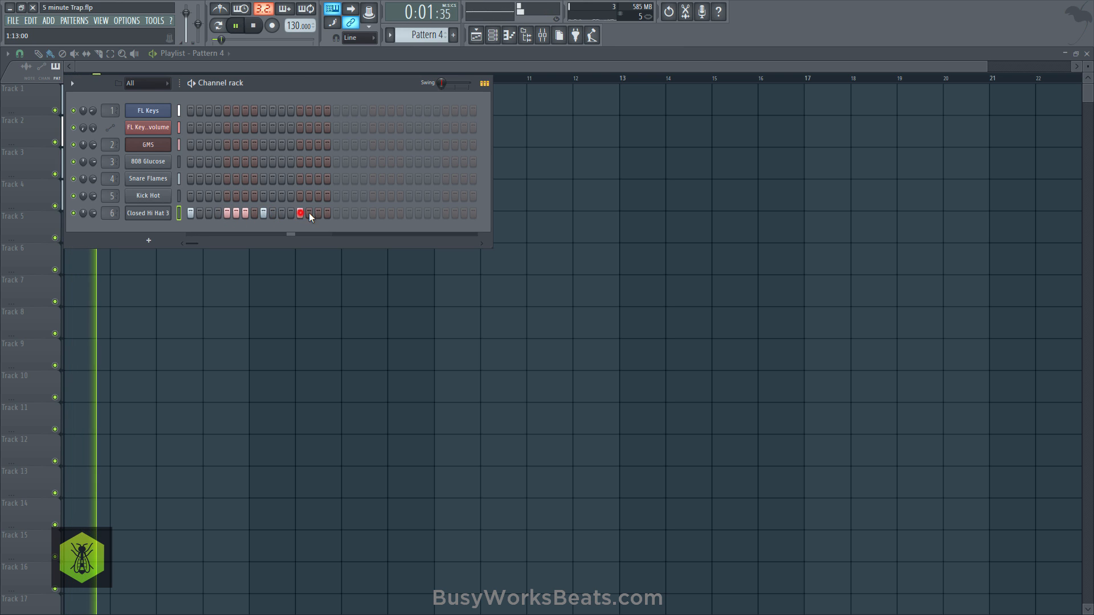
click(309, 213)
click(318, 214)
click(337, 214)
click(373, 213)
click(382, 213)
click(391, 213)
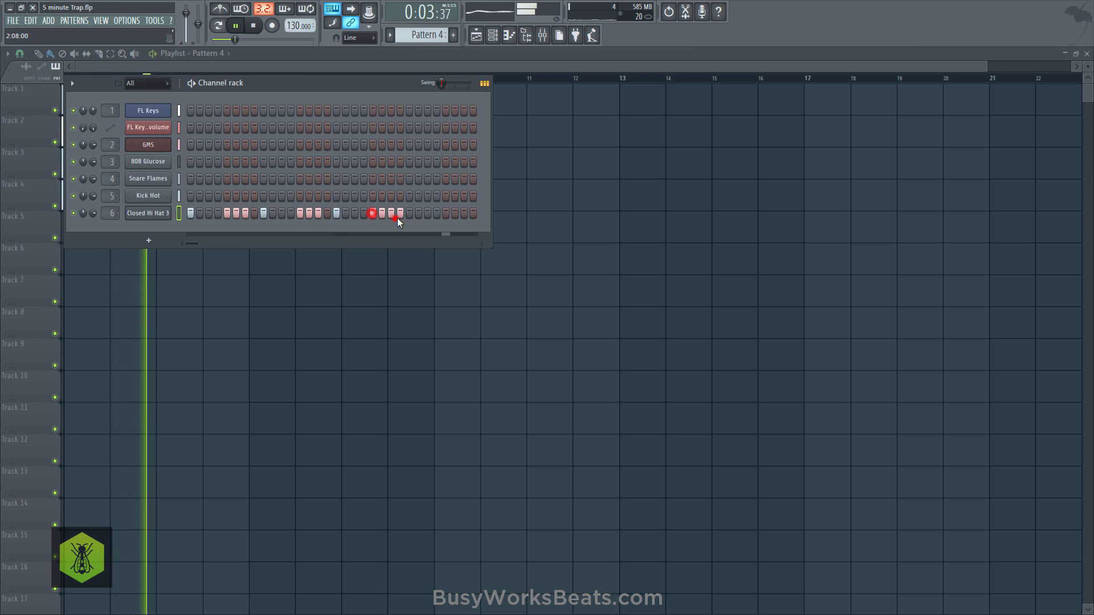
click(400, 214)
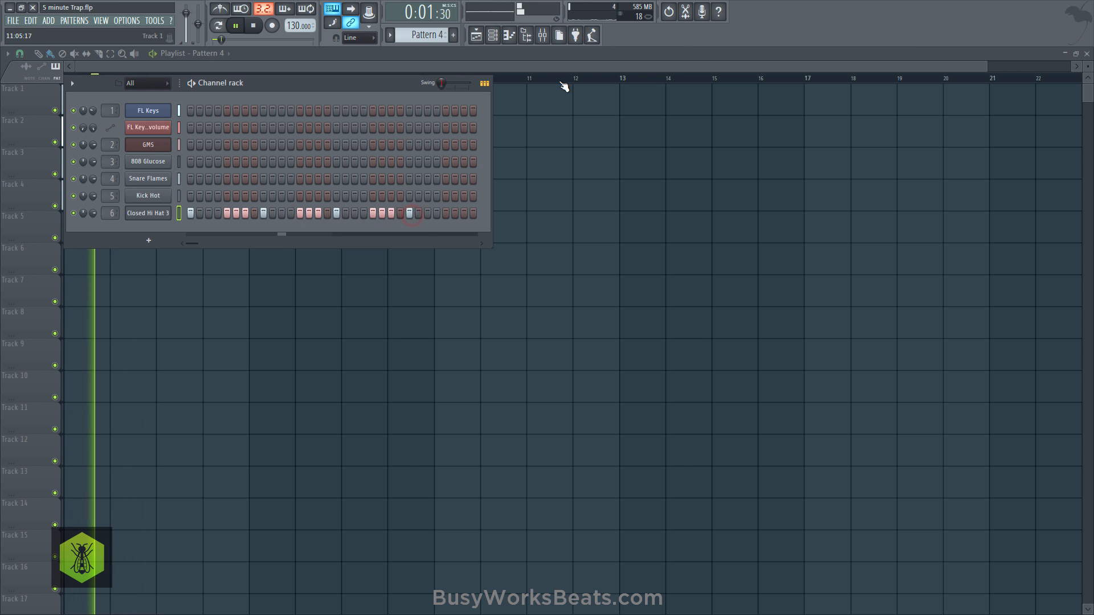
- Pan mixer Insert 1 to the left and Insert 2 to the right
click(542, 35)
click(63, 292)
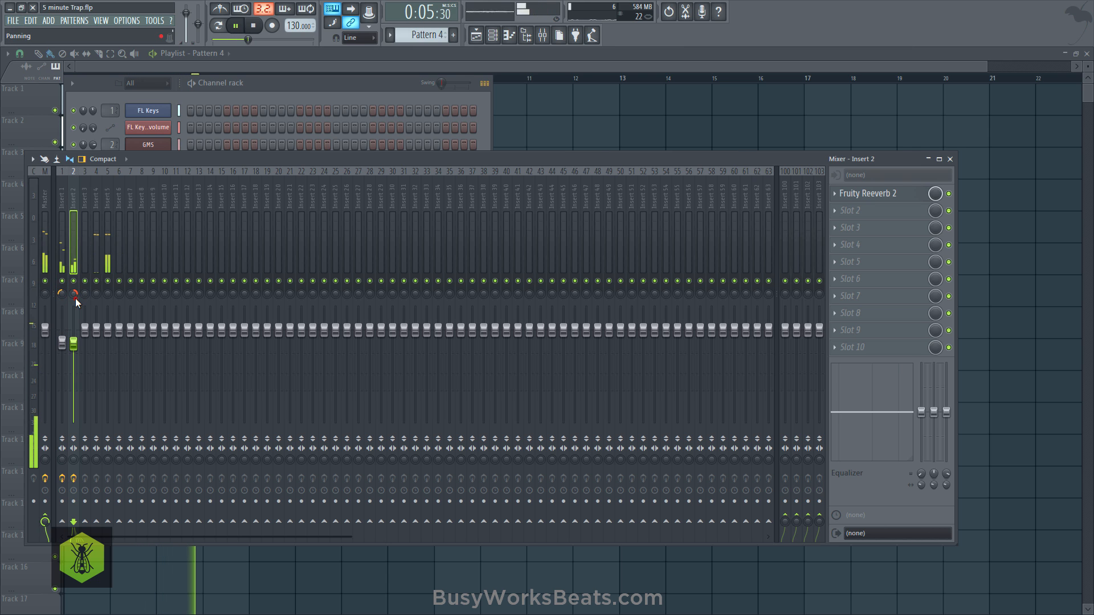
- Complete Pattern 4 with Closed Hi Hat 3 hits on steps 27, 29, 30 and 31, and stop playback
click(275, 90)
key(space)
key(space)
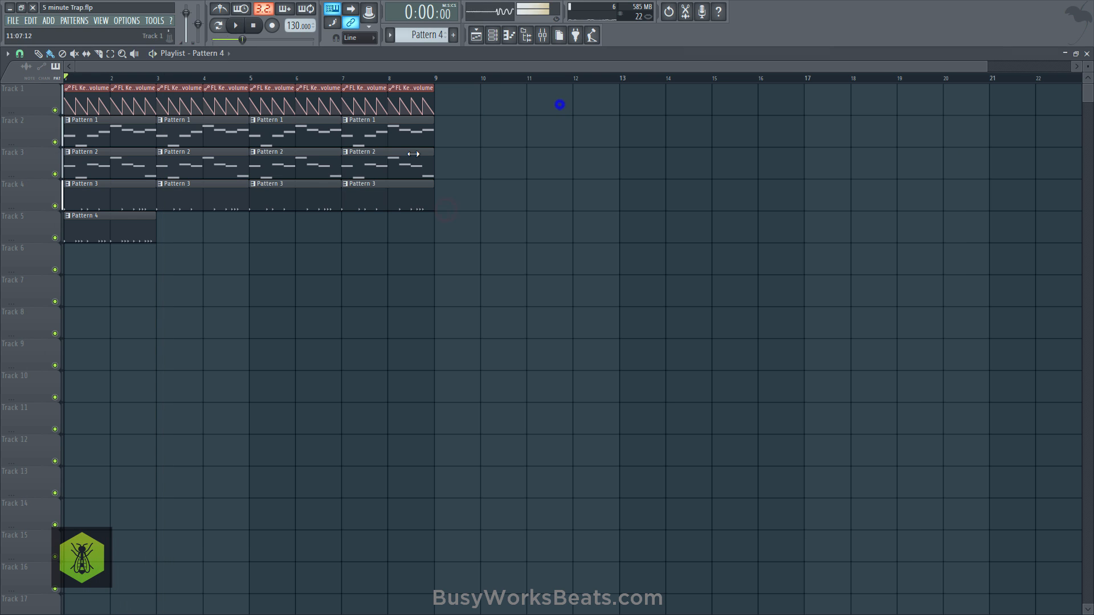
- Repeat Pattern 4 along playlist track 5 to fill all eight bars, and save the project
drag(172, 226, 365, 236)
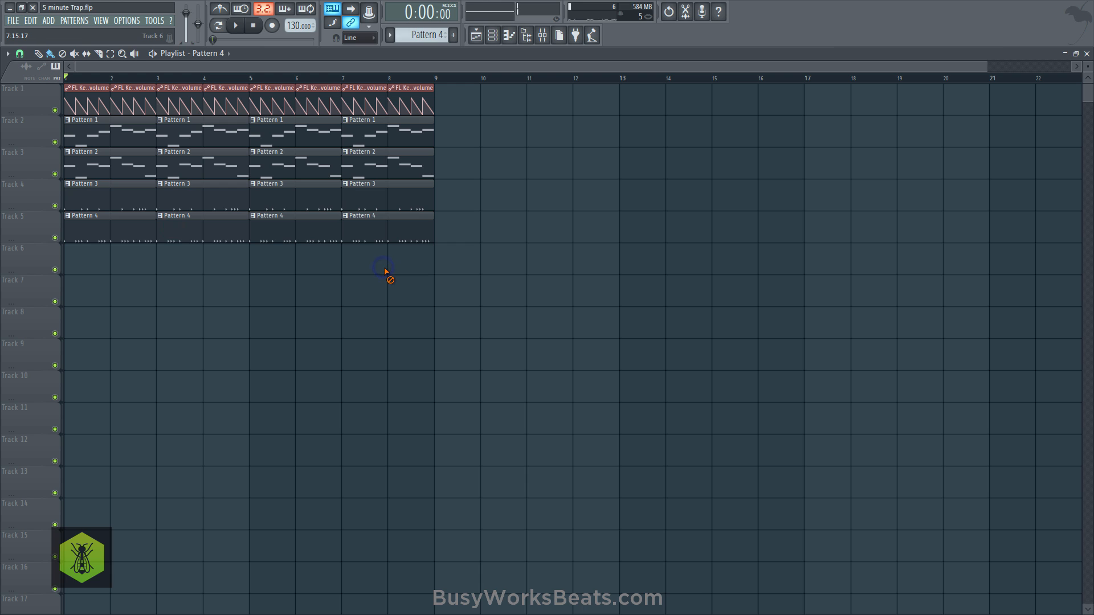
key(ctrl+s)
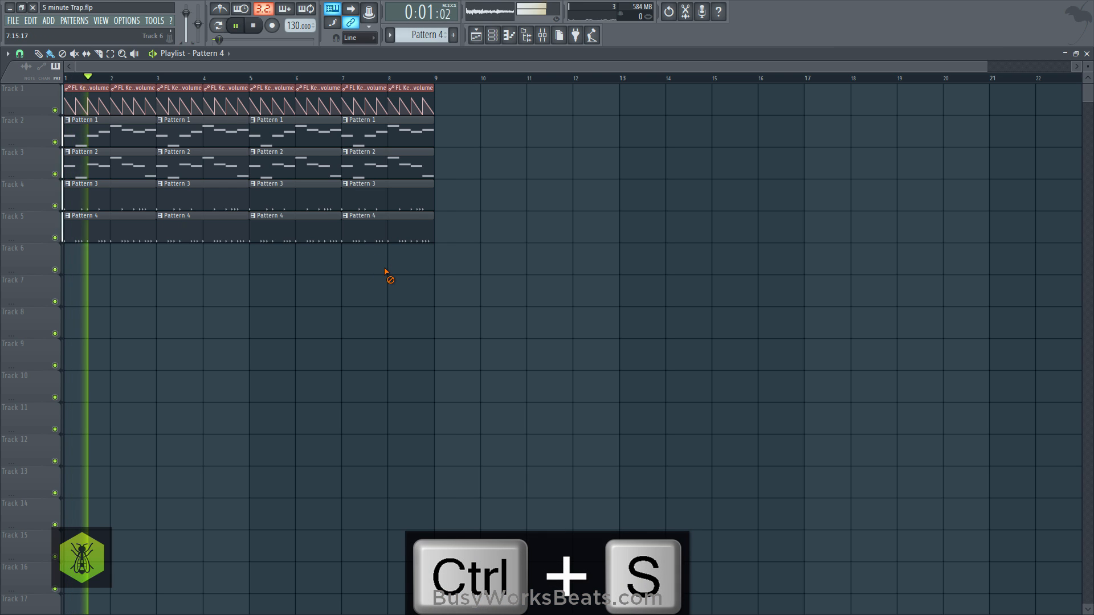
key(space)
- Start Pattern 5 with a one-beat D6 note for 808 Glucose at its beginning, and place its clip on playlist track 6
click(491, 35)
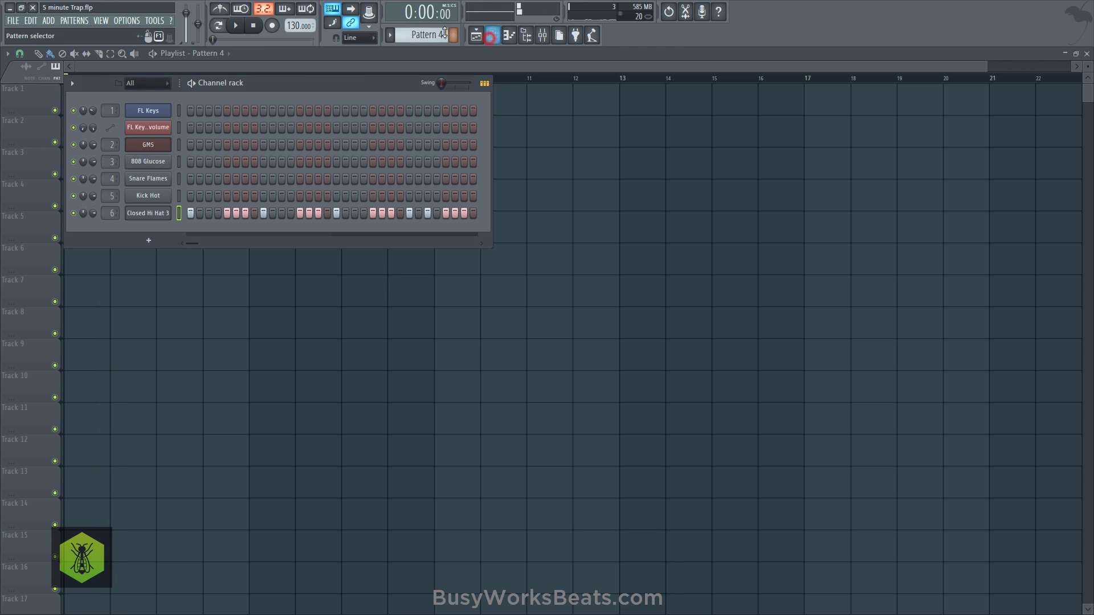
drag(441, 33, 441, 29)
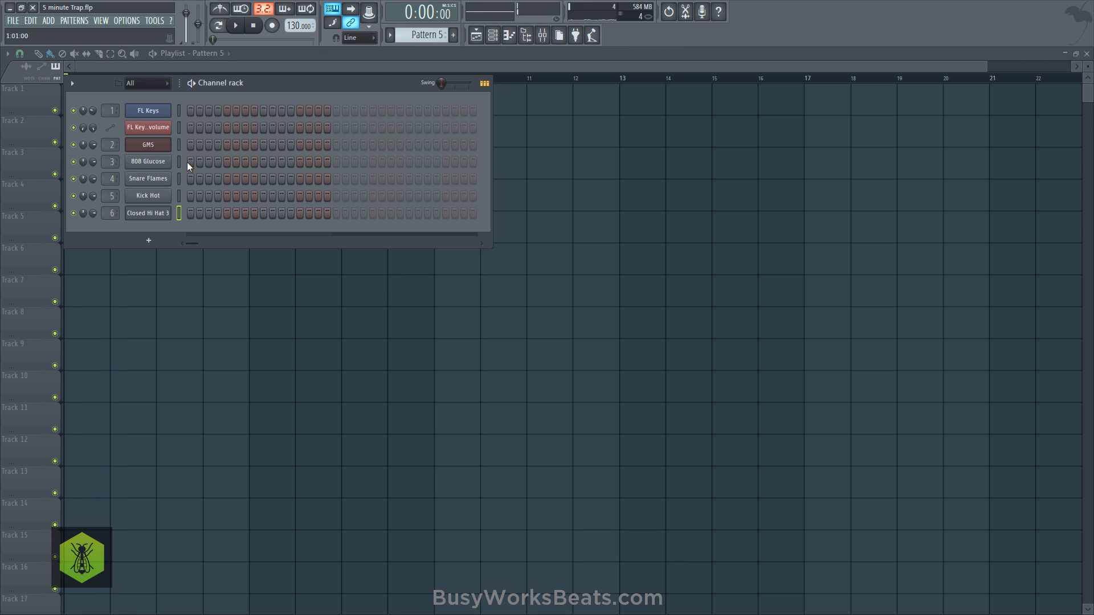
right_click(169, 162)
click(195, 162)
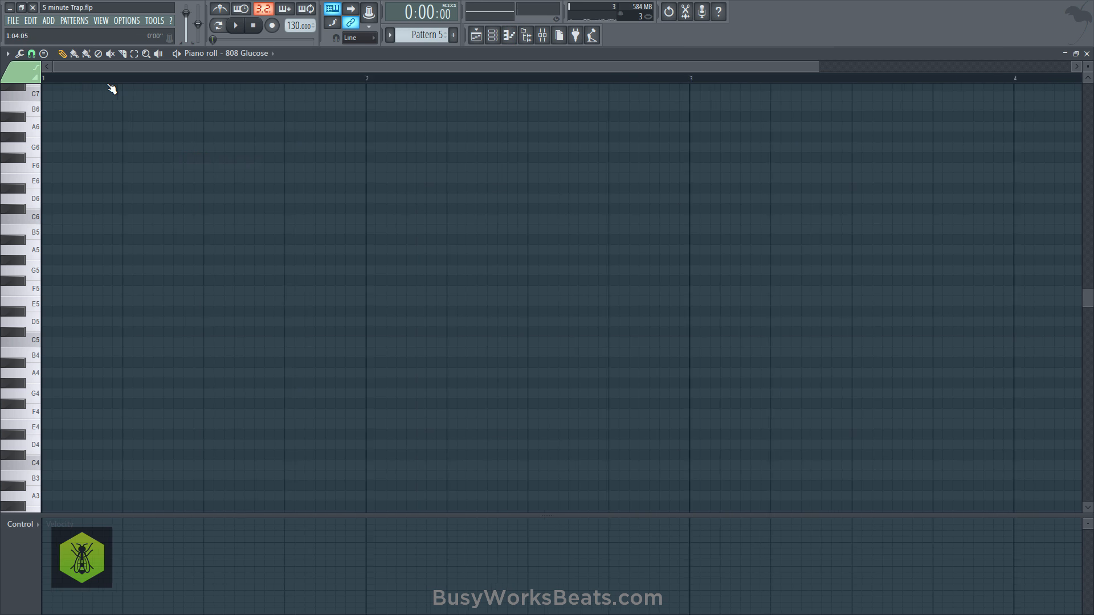
scroll(108, 85, down, 2)
click(32, 181)
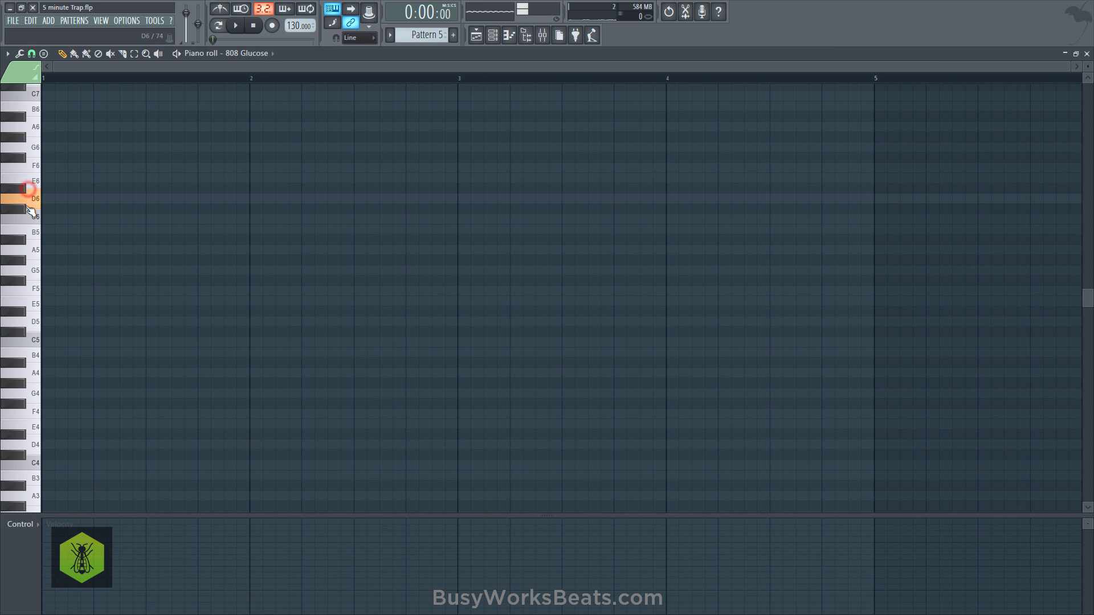
click(476, 41)
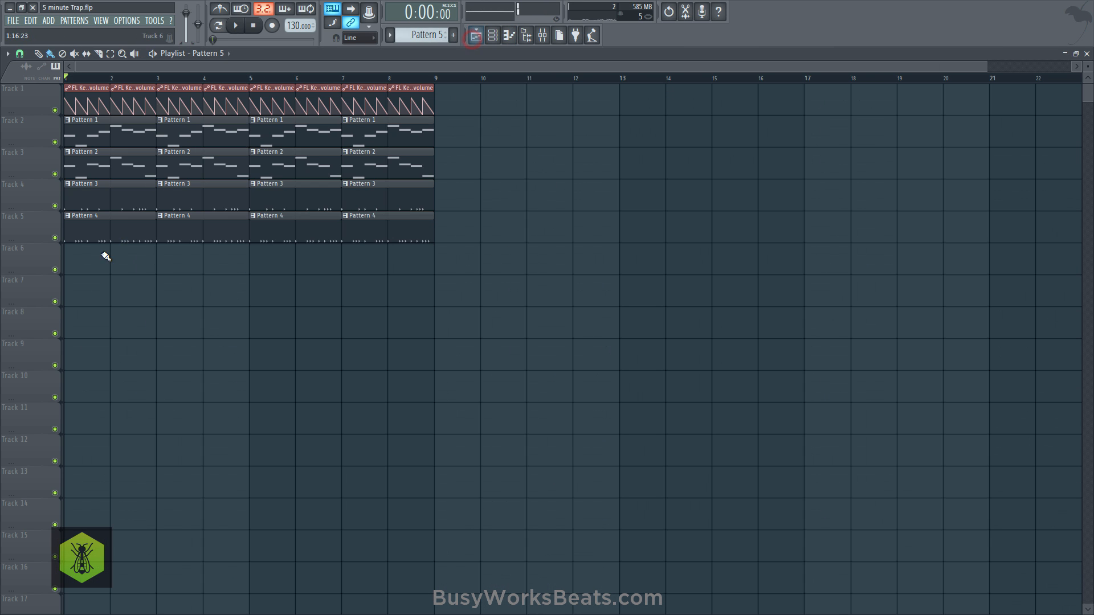
- Add one-beat 808 Glucose notes to bar 1 of Pattern 5, a D6 on beat 2.5 and an A5 on beat 4, previewing playback
click(494, 36)
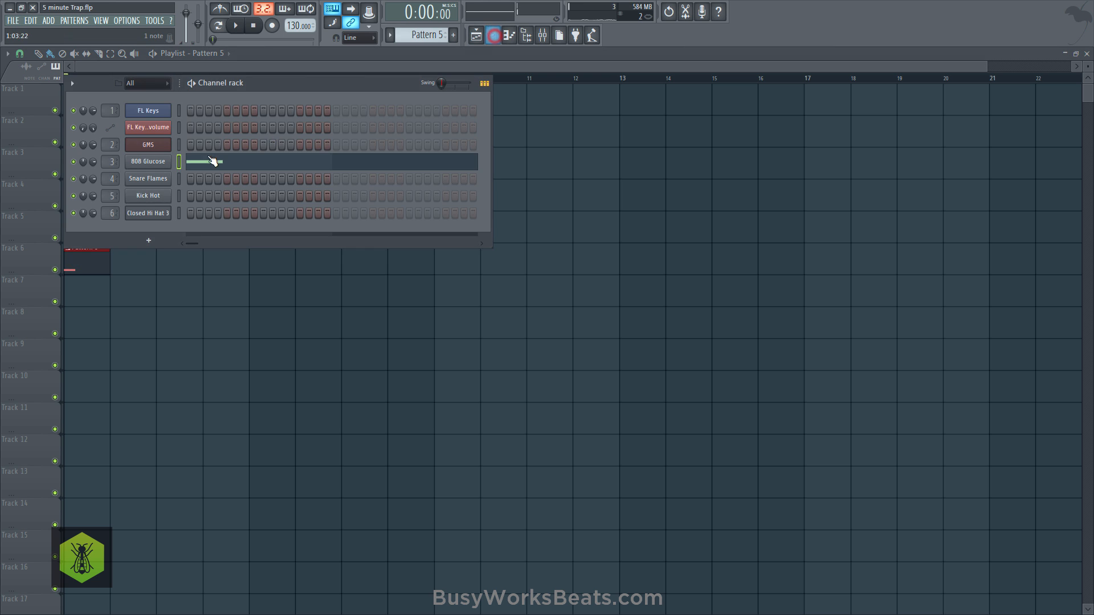
click(198, 164)
scroll(130, 171, down, 3)
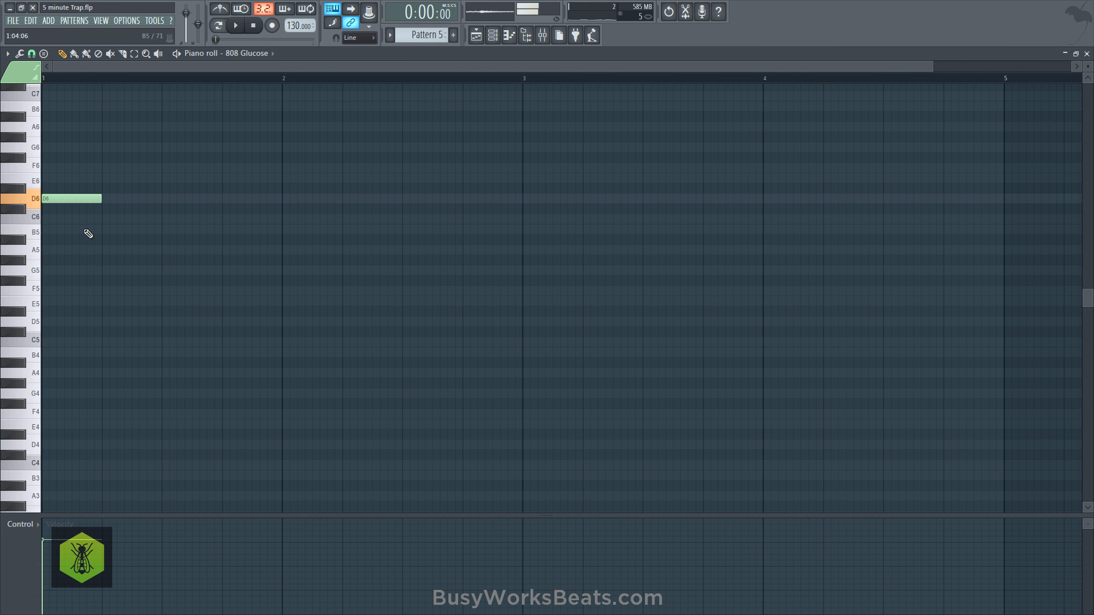
click(135, 199)
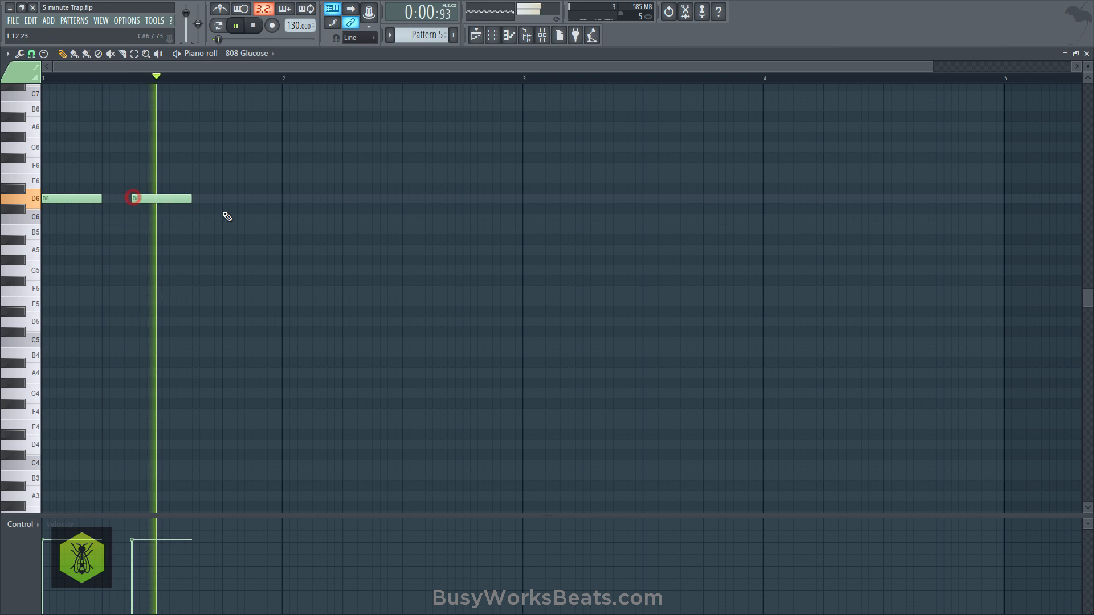
key(space)
- Fill bars 2 to 4 of the 808 Glucose line with six one-beat D5 notes and a closing D#5, previewing playback
key(space)
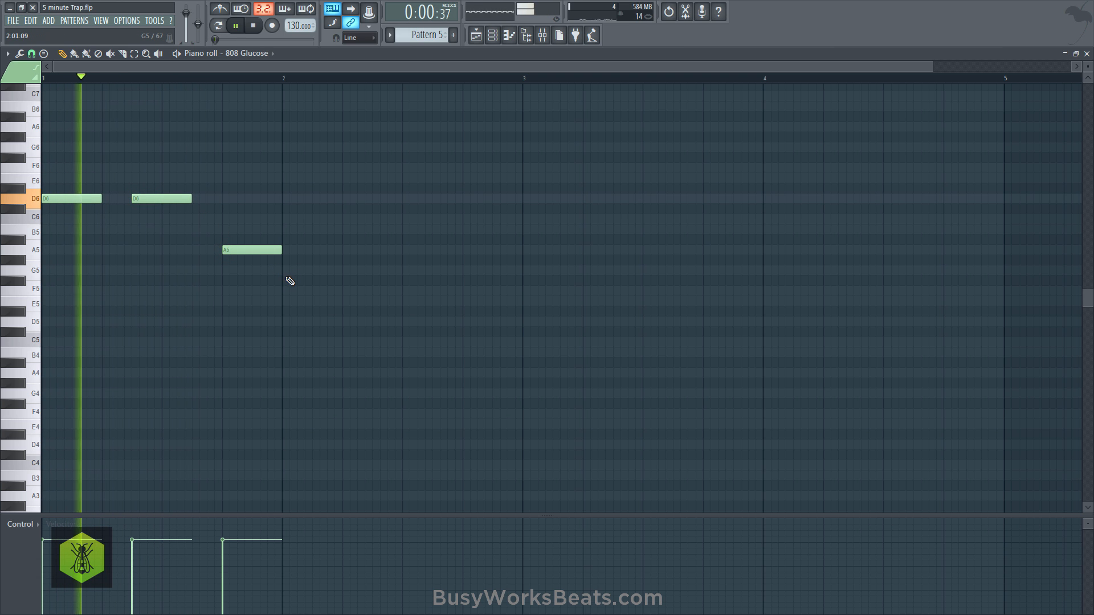
drag(284, 314, 362, 324)
key(space)
key(space)
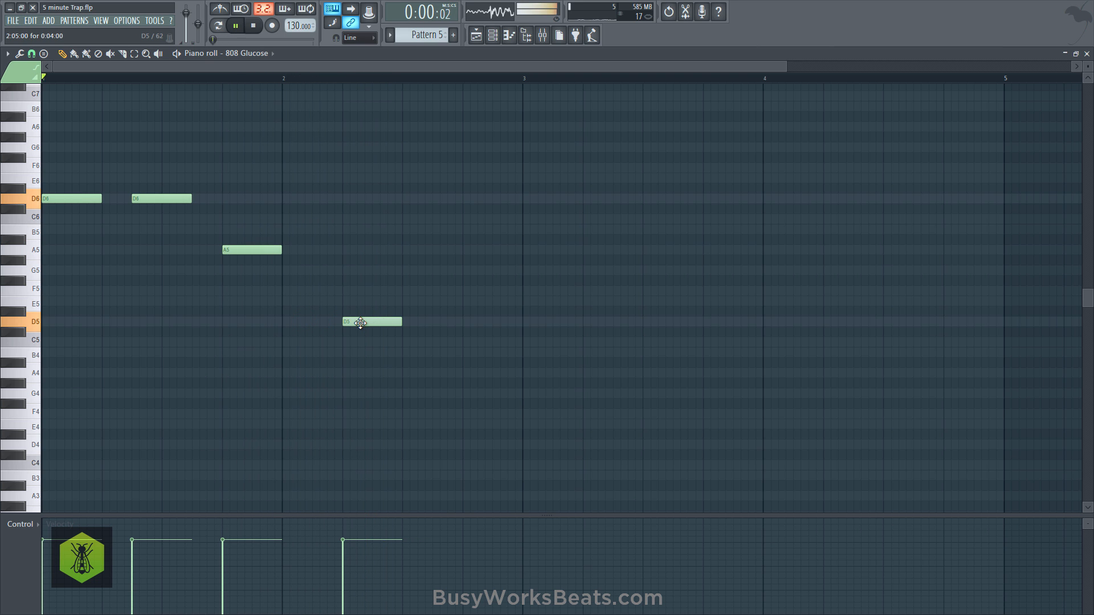
click(436, 321)
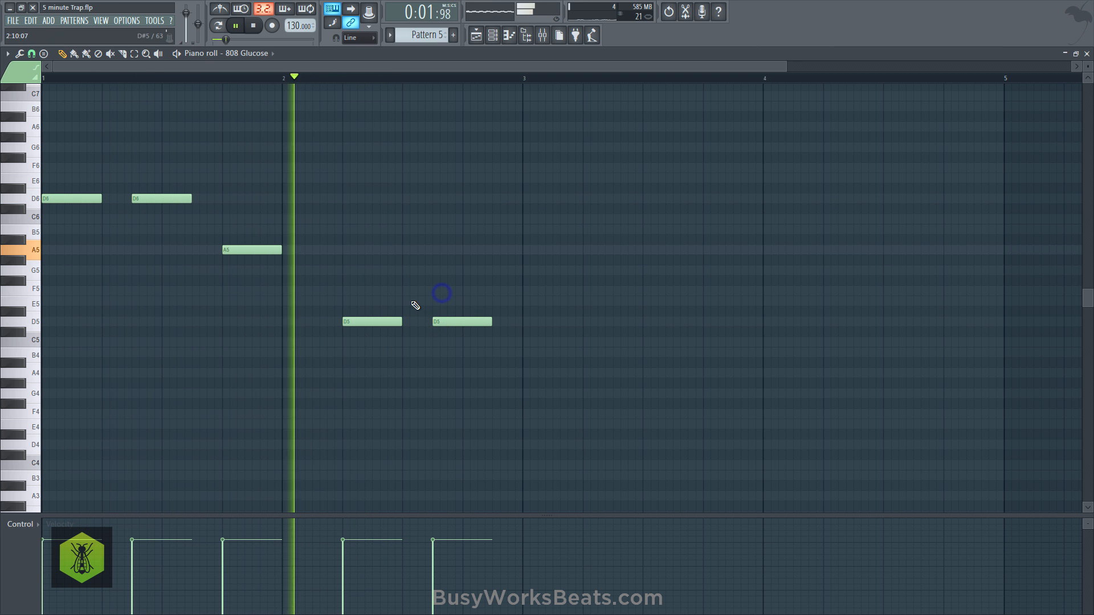
click(523, 321)
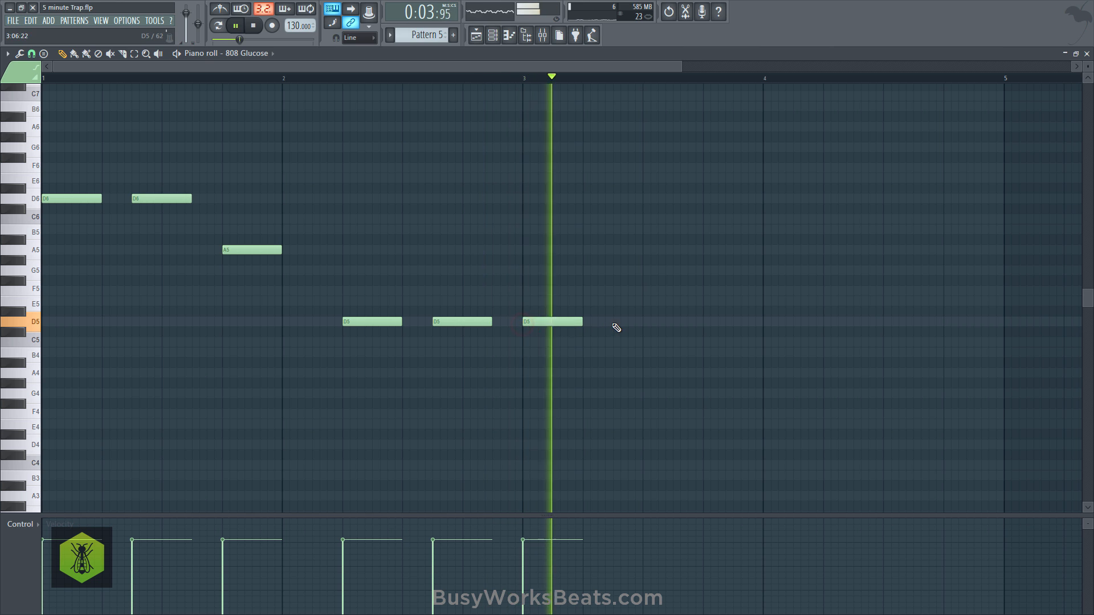
click(613, 322)
click(702, 321)
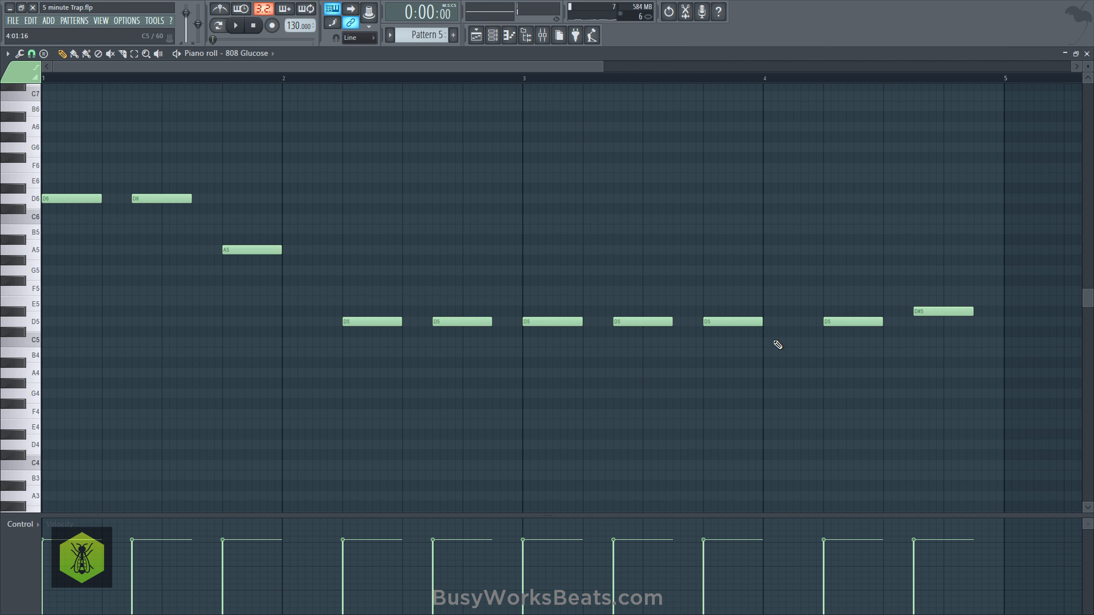
- Transpose all 808 Glucose notes down one octave and repeat the Pattern 5 clip from bar 5 on playlist track 6
key(ctrl+Down)
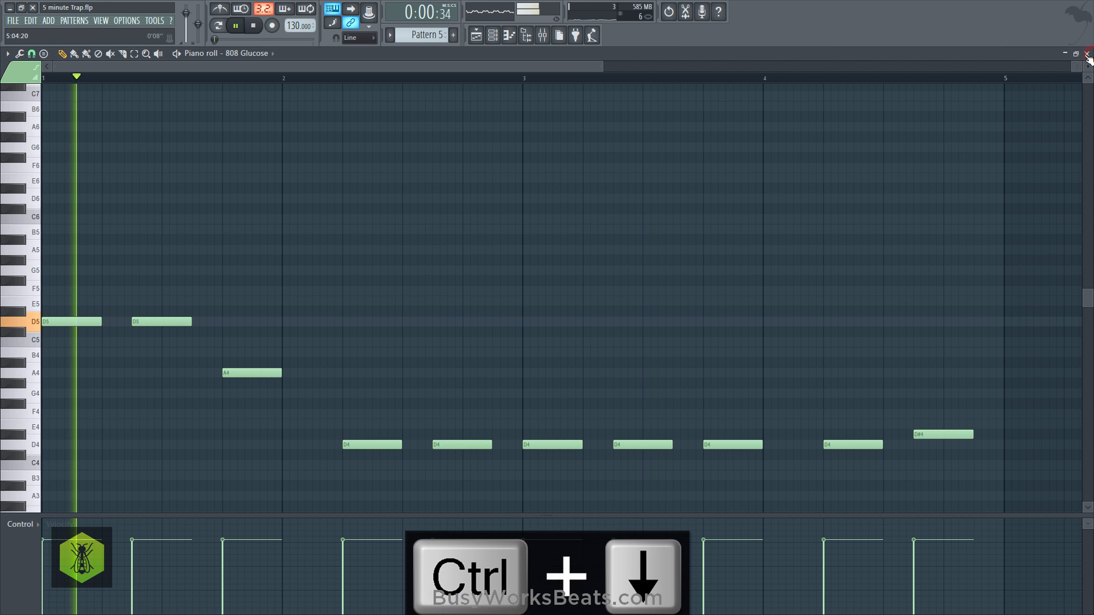
click(1087, 54)
right_click(996, 142)
click(254, 259)
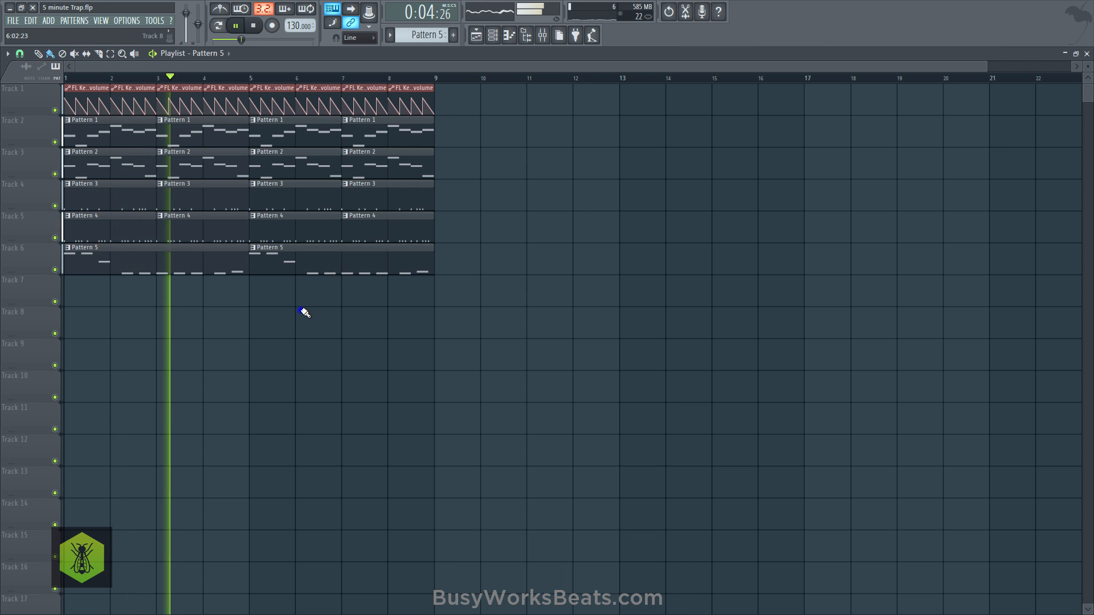
- Adjust the stereo separation of Fruity Reeverb 2 on mixer Insert 1 to 3%, and close the effect and the mixer
click(541, 37)
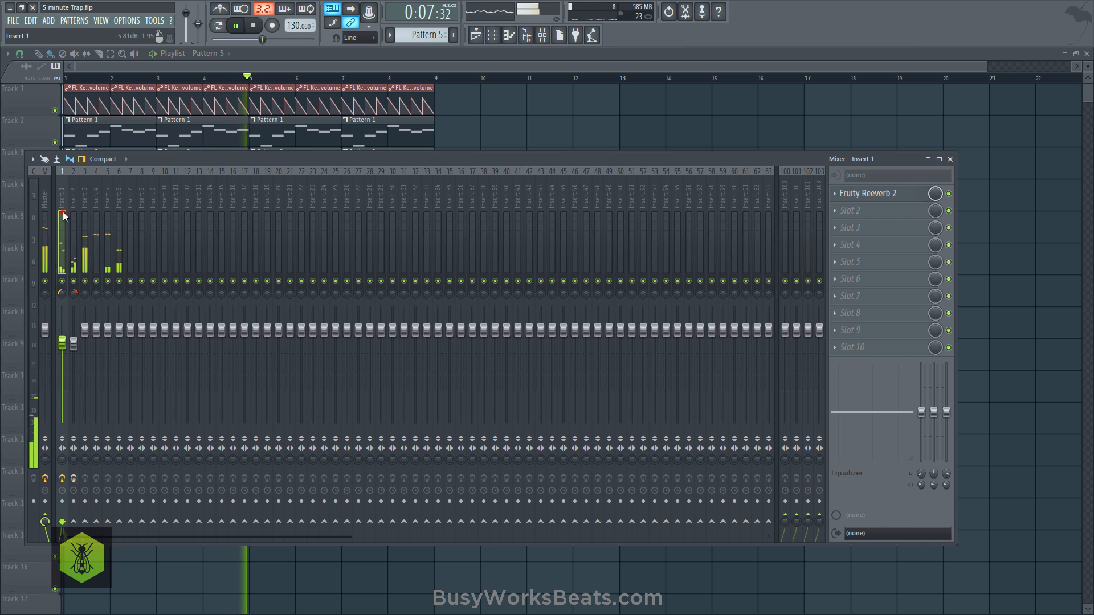
click(899, 194)
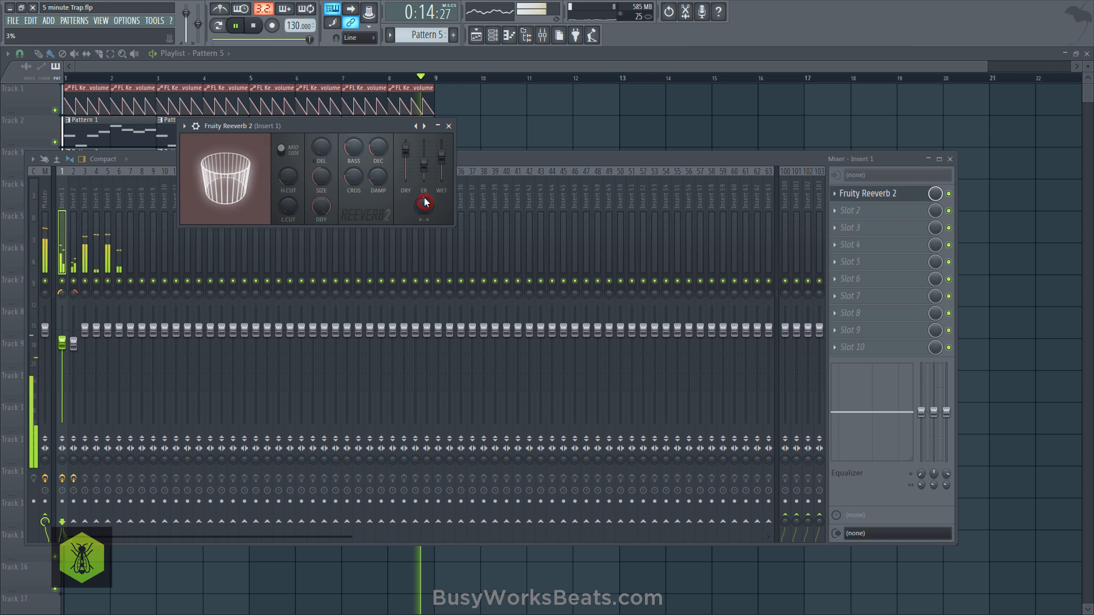
click(449, 126)
key(F9)
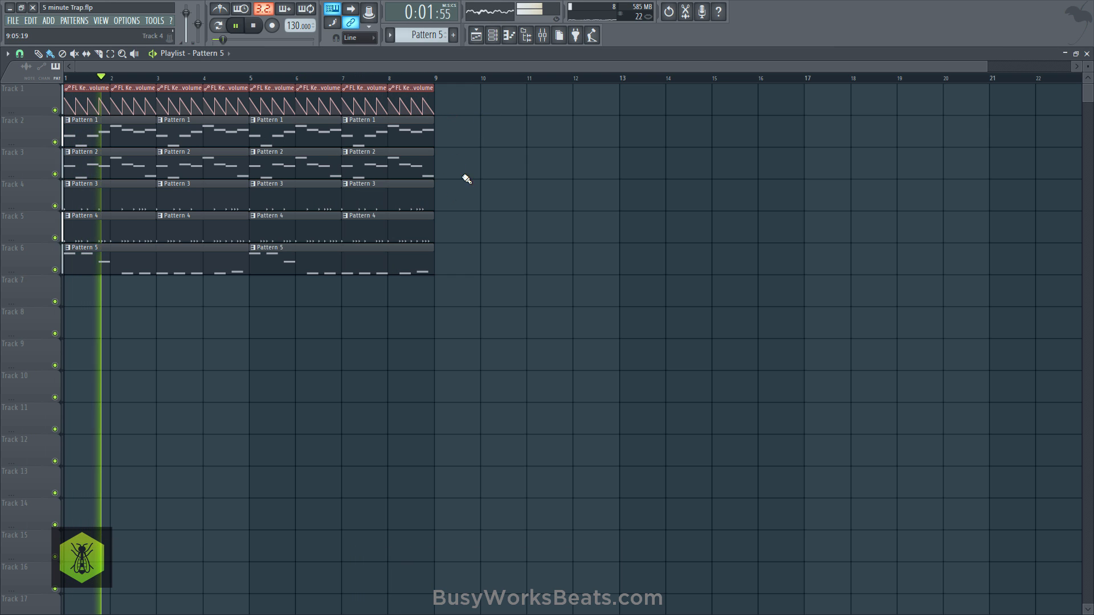
- Switch to the empty Pattern 6, return to the playlist and stop playback
click(506, 45)
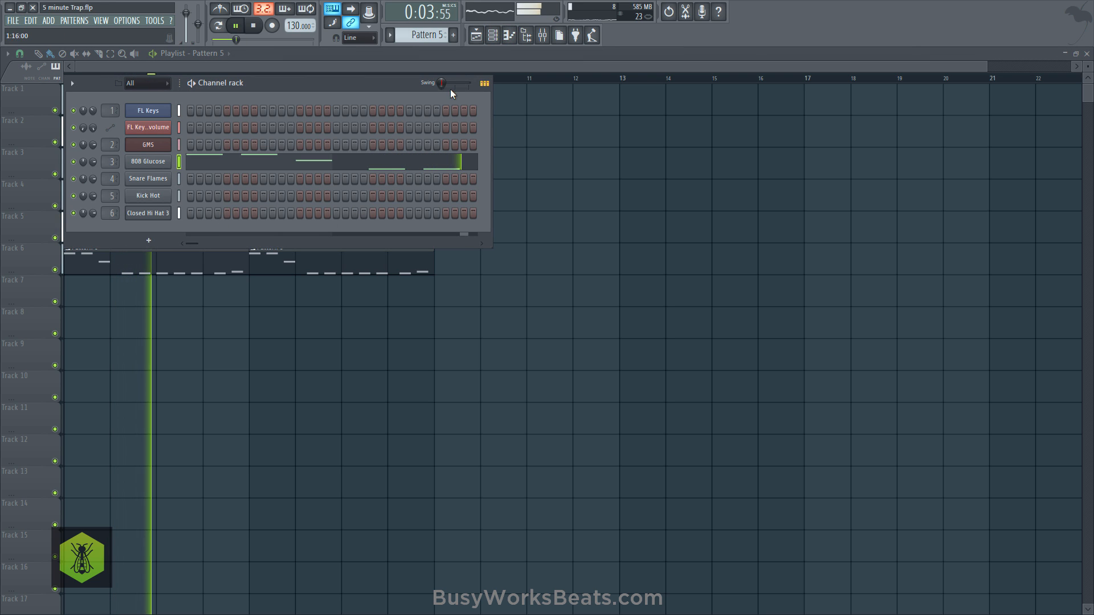
scroll(433, 36, down, 1)
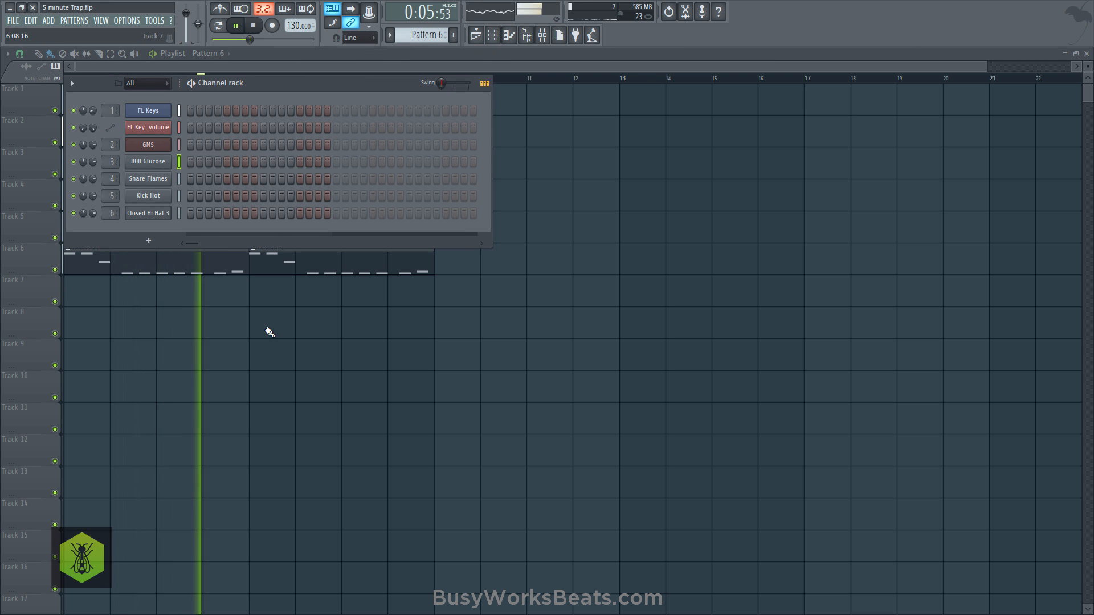
key(F6)
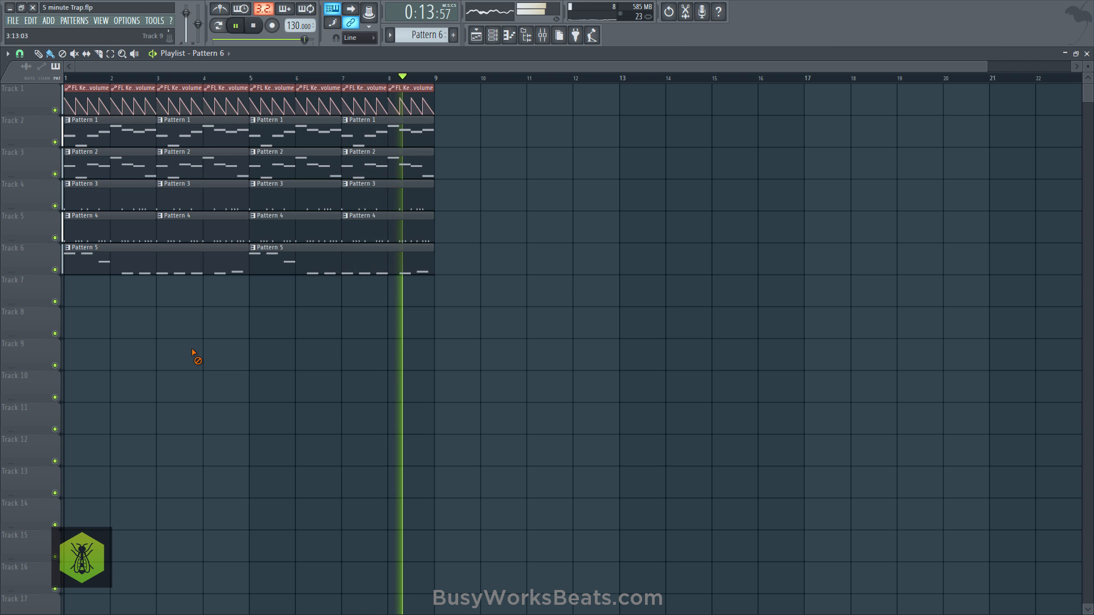
key(space)
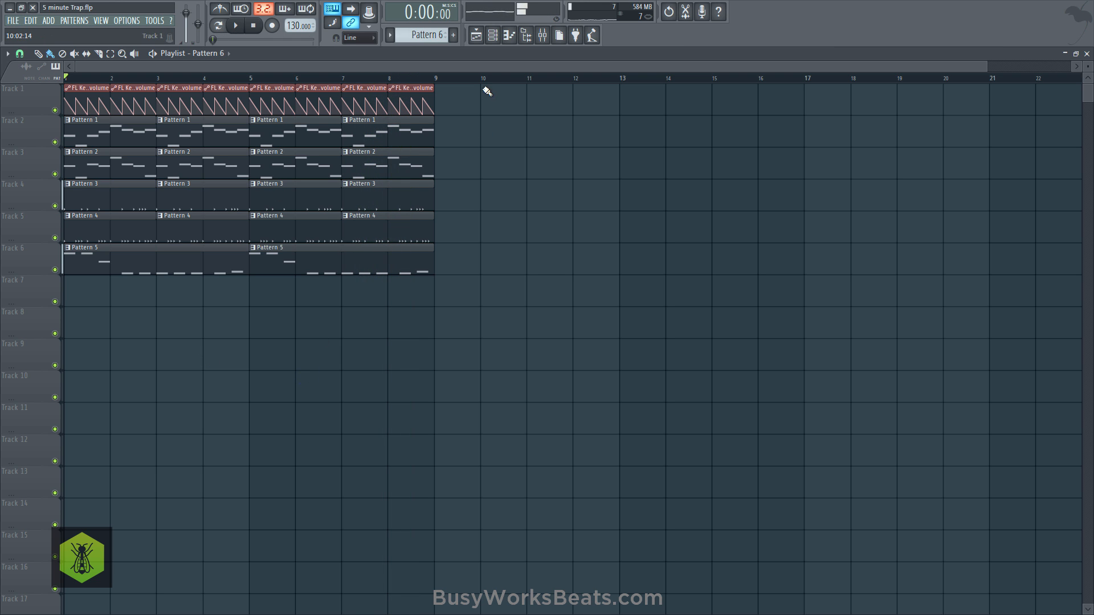
- Open the GMS synthesizer to inspect its settings, and close it again
click(492, 39)
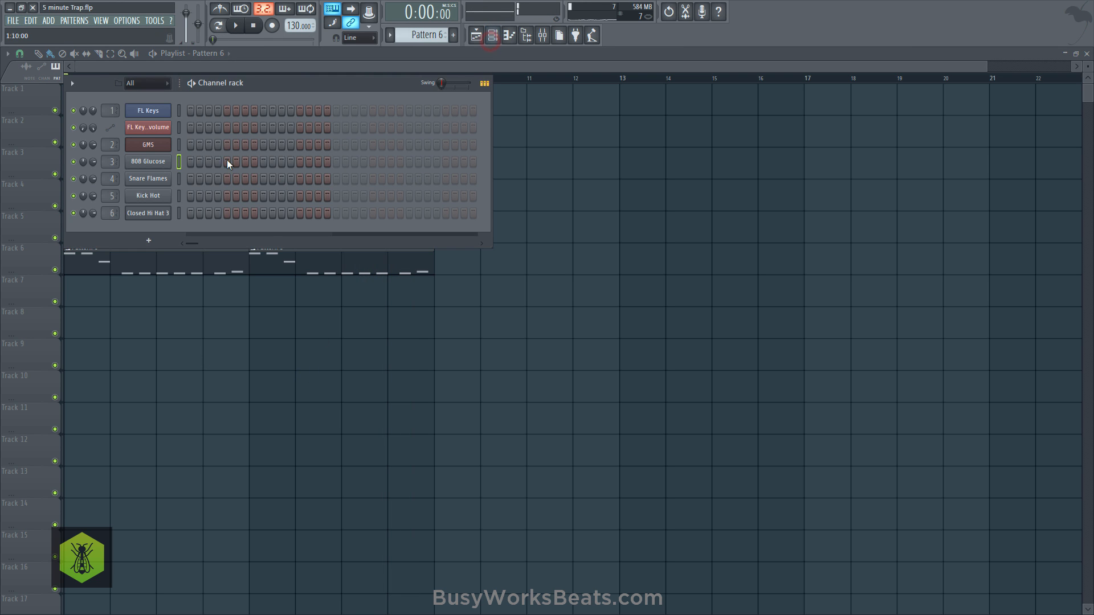
click(152, 146)
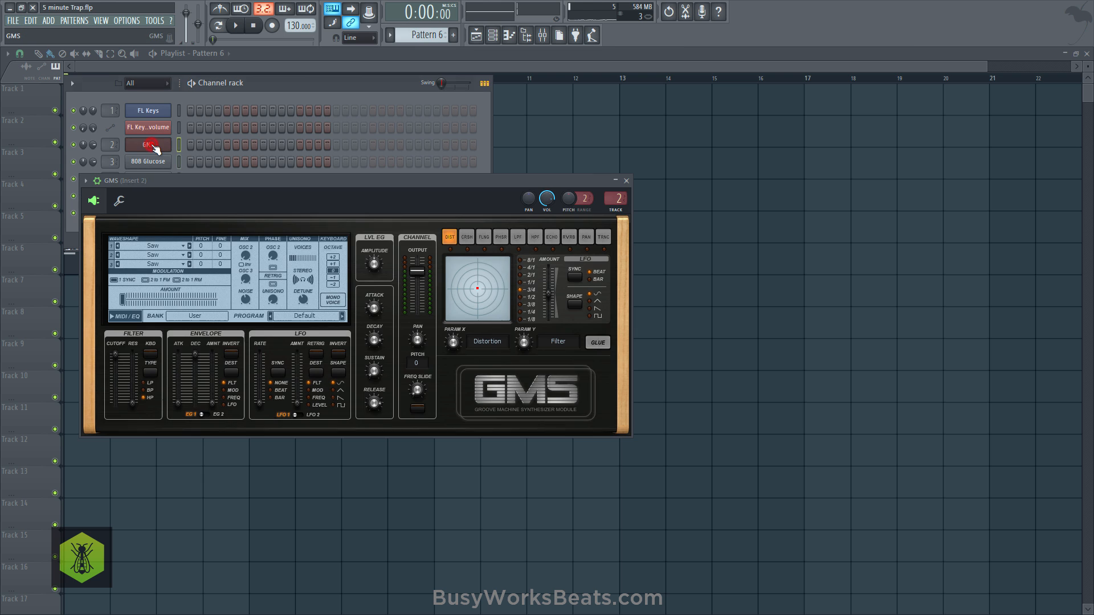
click(626, 181)
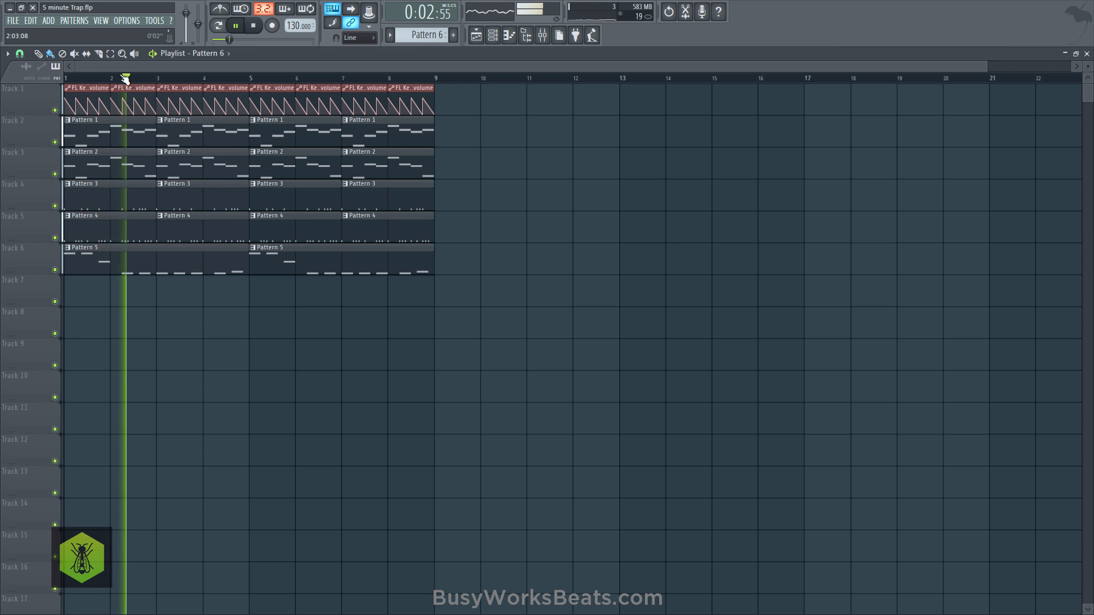
- Bend the falling curves of the FL Keys channel volume automation, setting the tension between points 7 and 8 to 13%
scroll(127, 85, up, 3)
drag(136, 105, 175, 103)
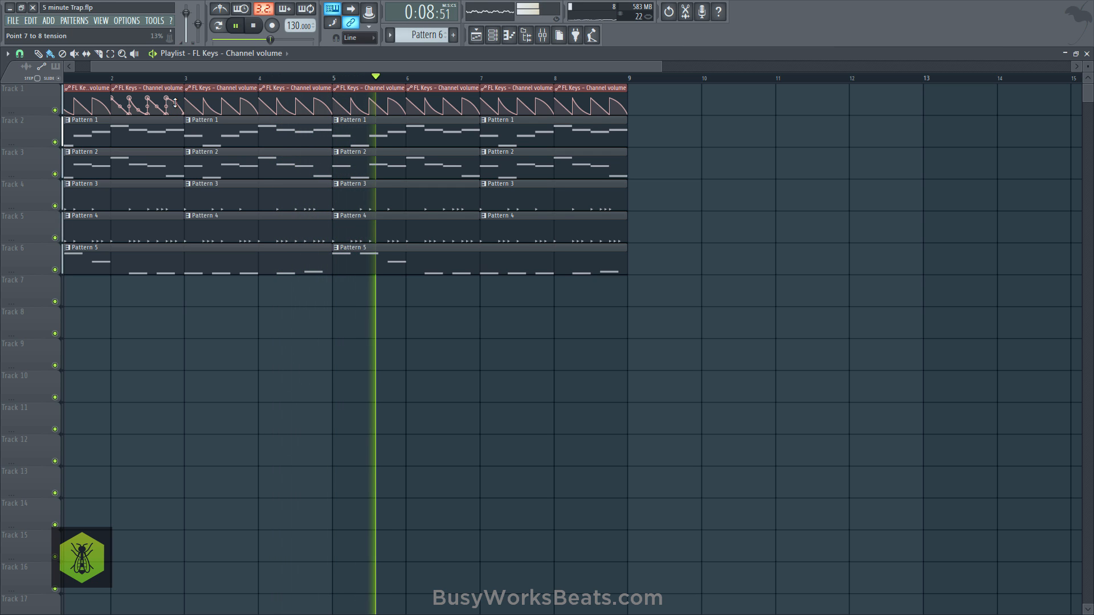
right_click(727, 135)
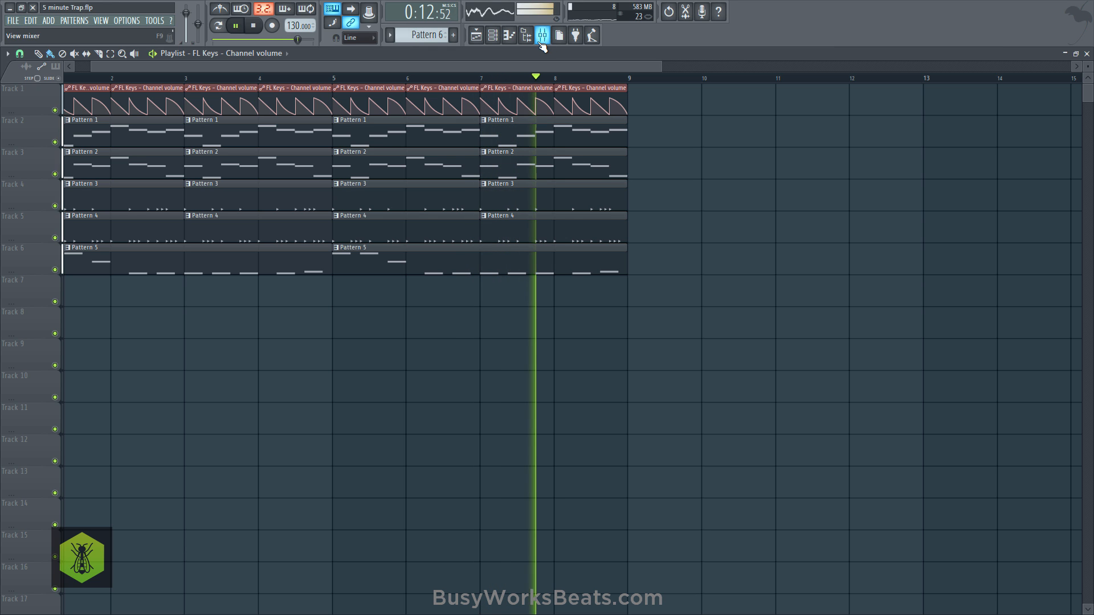
- Duplicate all playlist clips from bars 1–8 into bars 9–16, and delete the copied Pattern 2 clips on track 3
scroll(264, 82, down, 4)
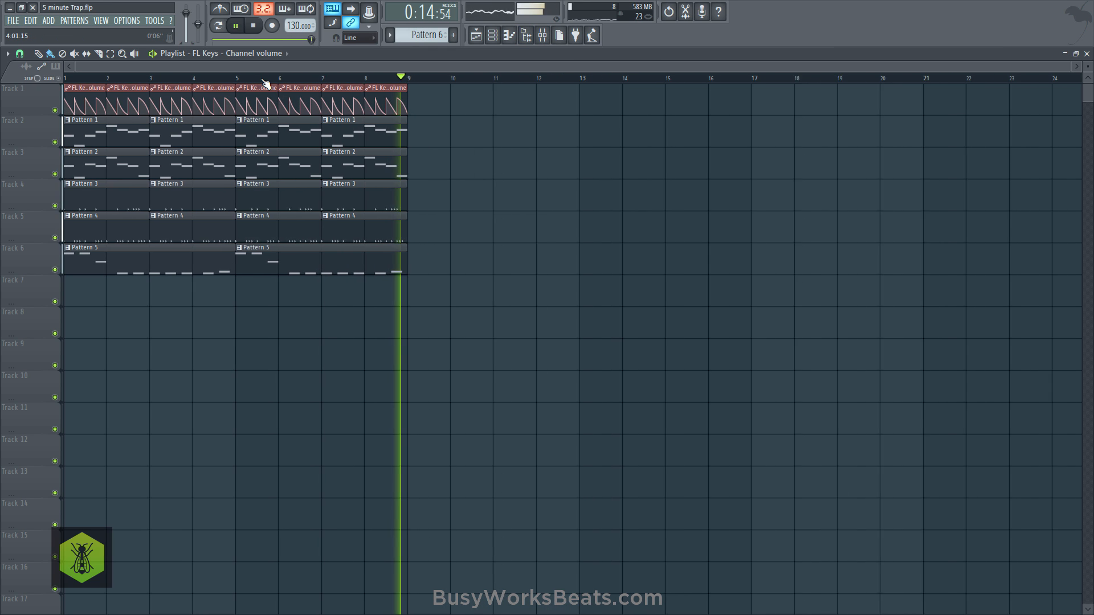
drag(437, 259, 431, 136)
right_click(428, 164)
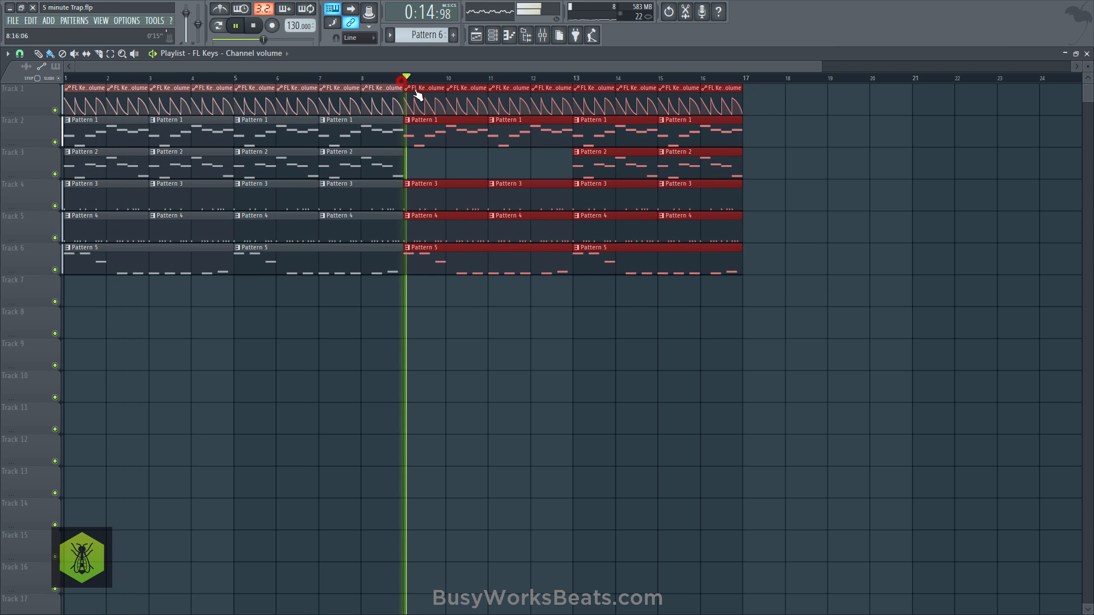
right_click(590, 168)
right_click(664, 170)
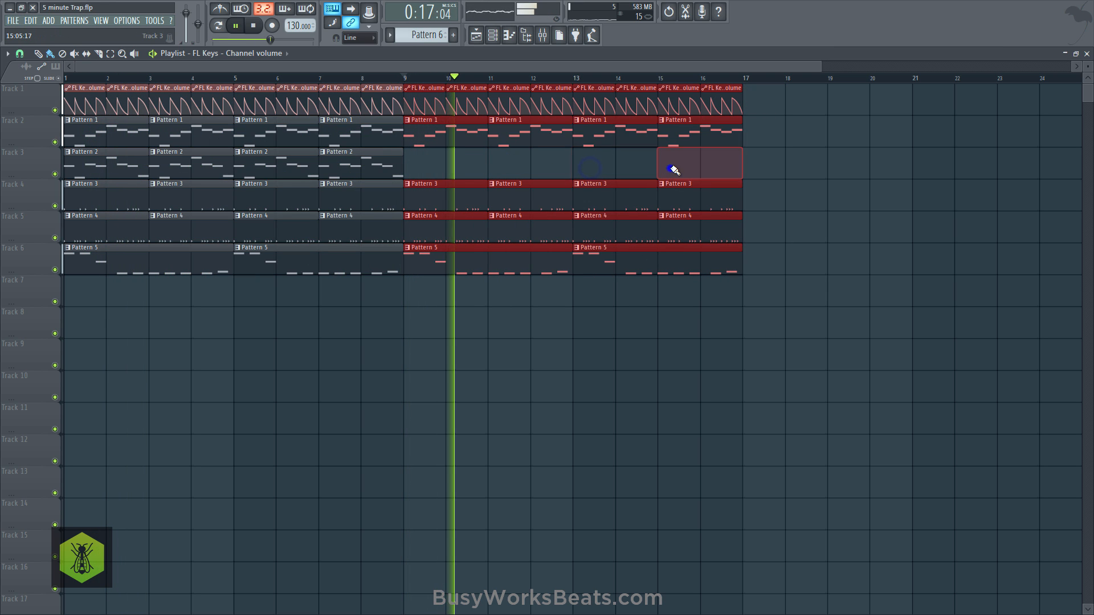
- Set the release of the FL Keys instrument to -12%, and close the instrument and the channel rack
click(495, 36)
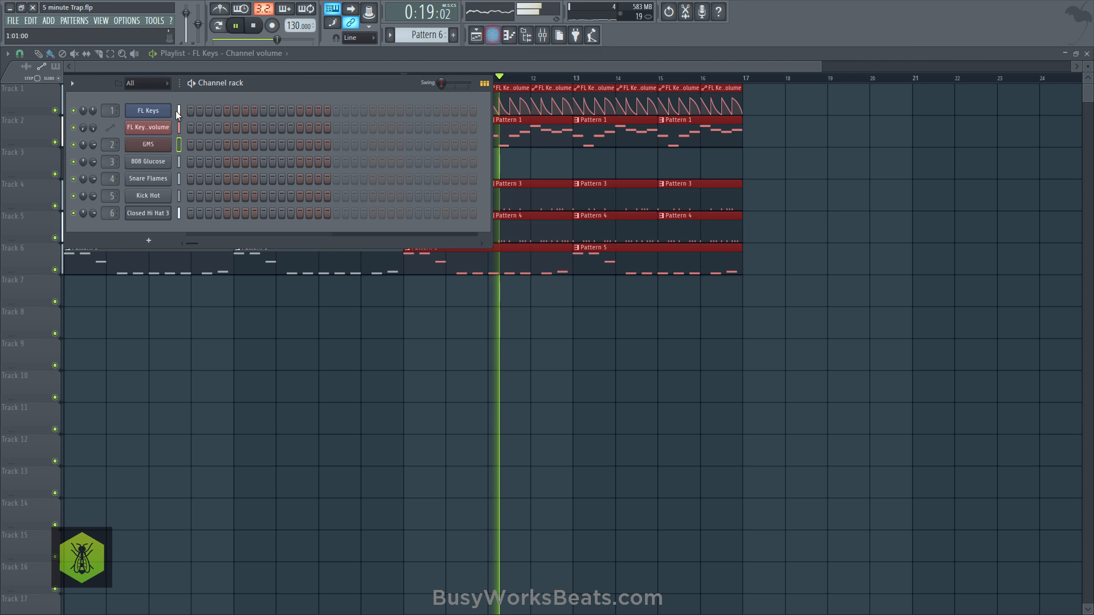
click(147, 111)
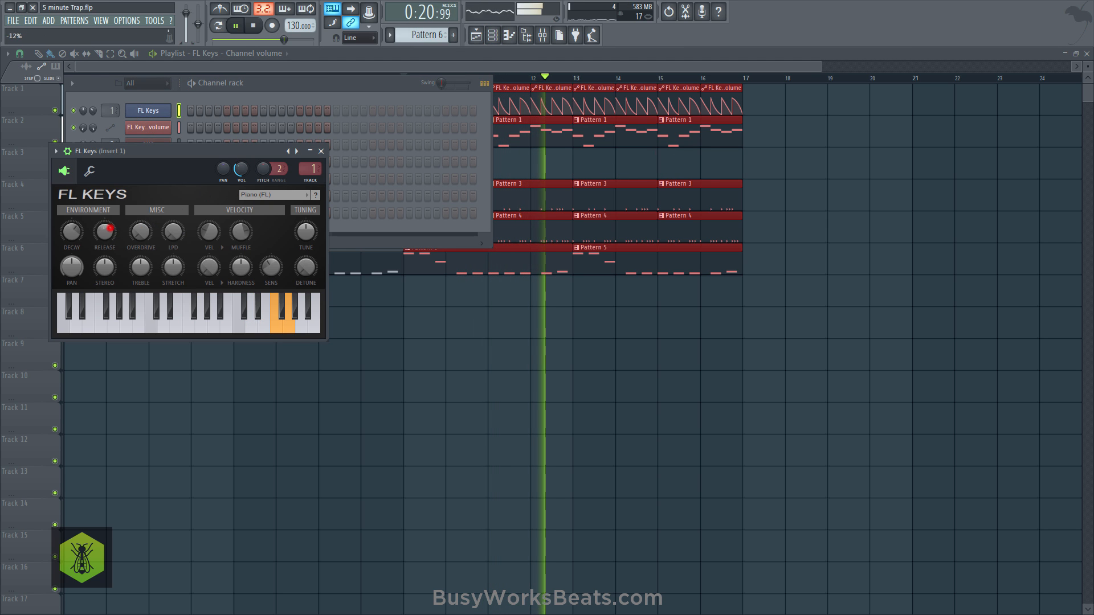
click(321, 152)
right_click(432, 388)
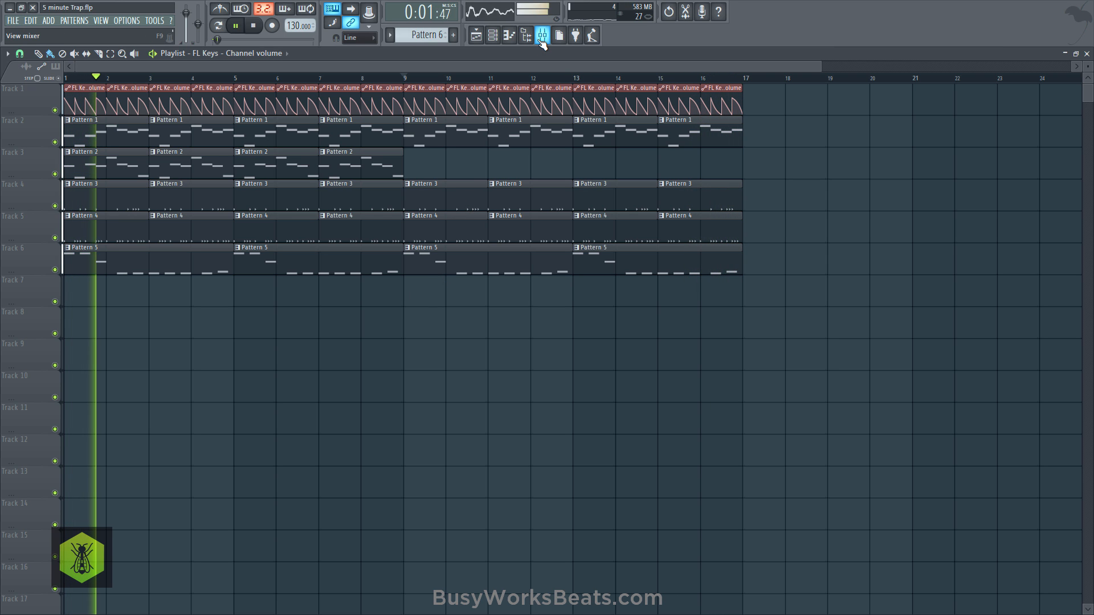
- Open the 808 Glucose channel's volume envelope settings, select Pattern 5 and open its 808 Glucose notes in the piano roll
click(492, 35)
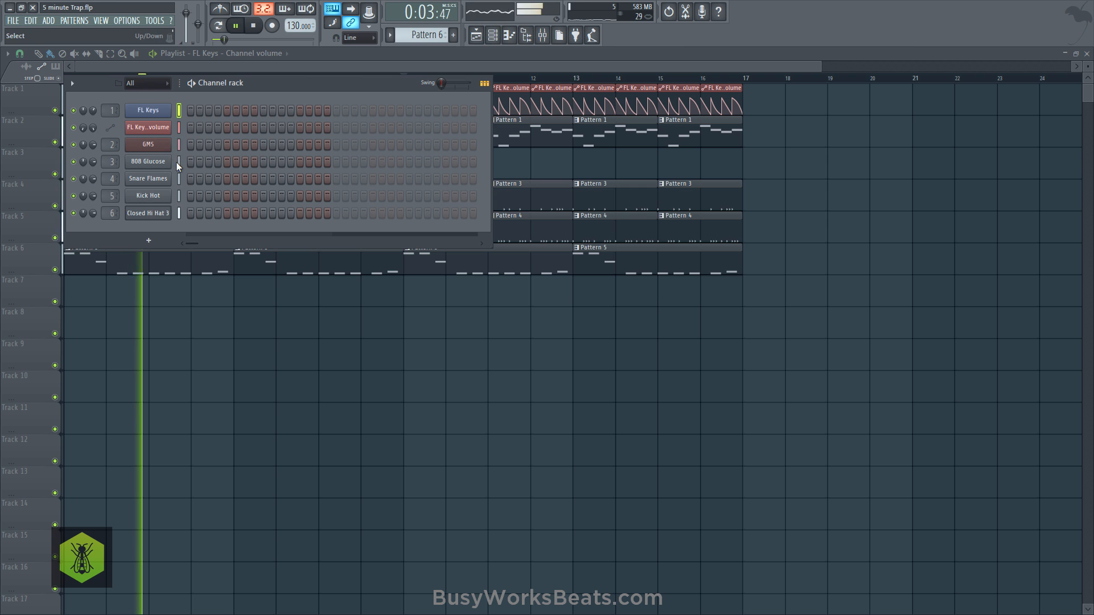
click(158, 162)
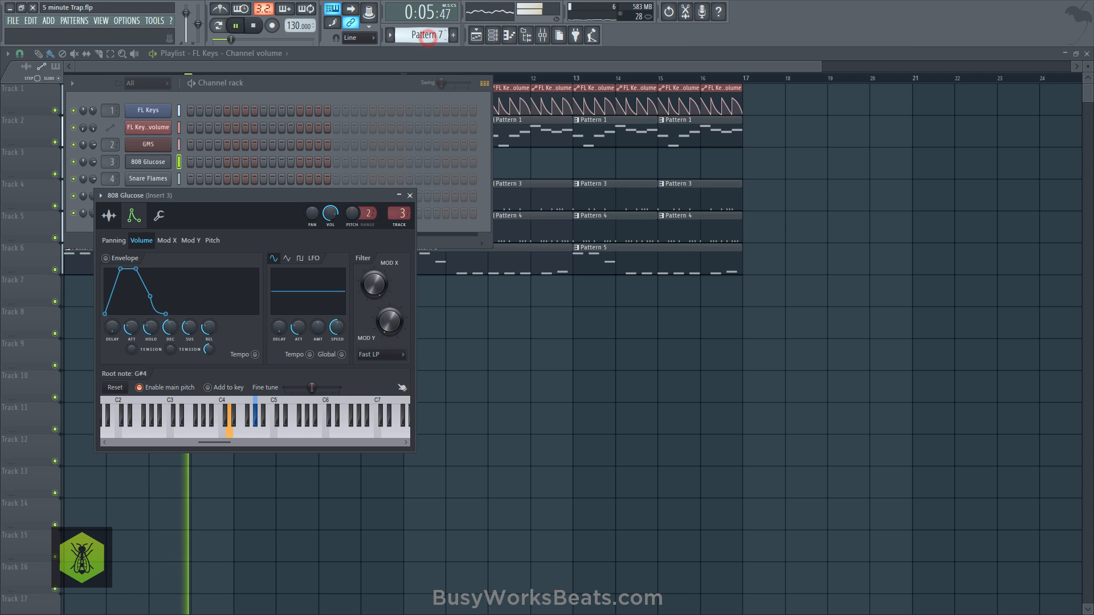
drag(428, 37, 427, 42)
click(264, 166)
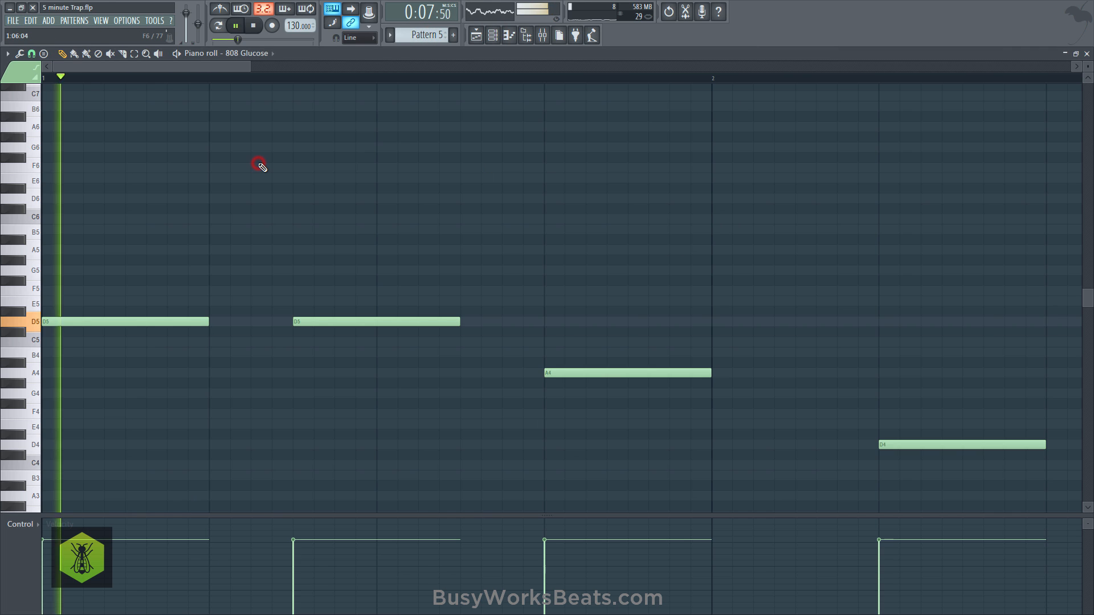
- Try transposing all 808 Glucose notes in Pattern 5 down one octave, and shift them back up an octave
key(ctrl+Down)
scroll(344, 74, down, 5)
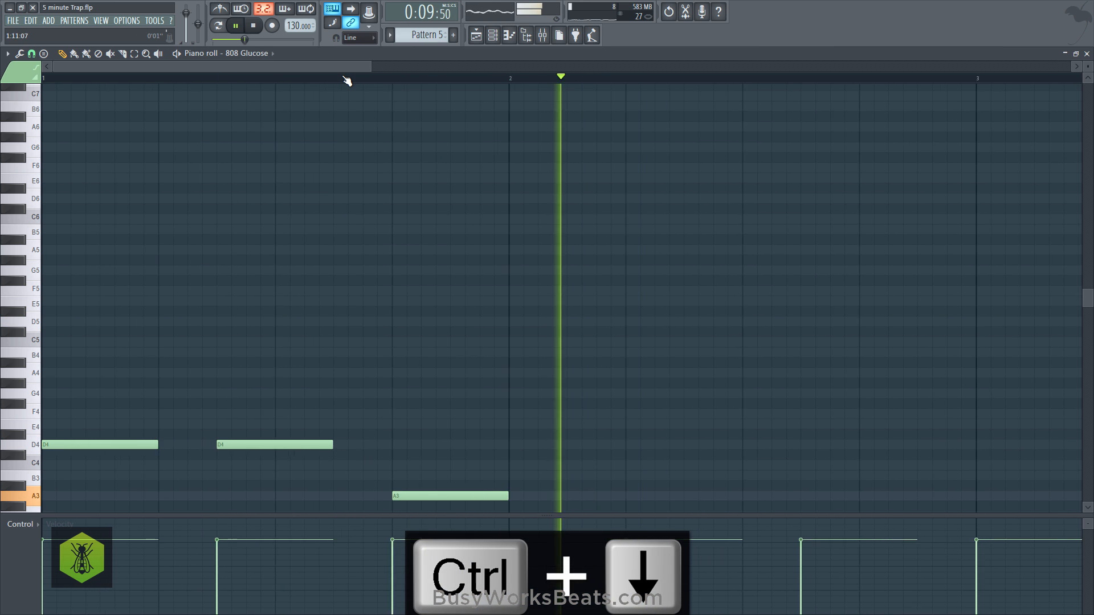
key(ctrl+Up)
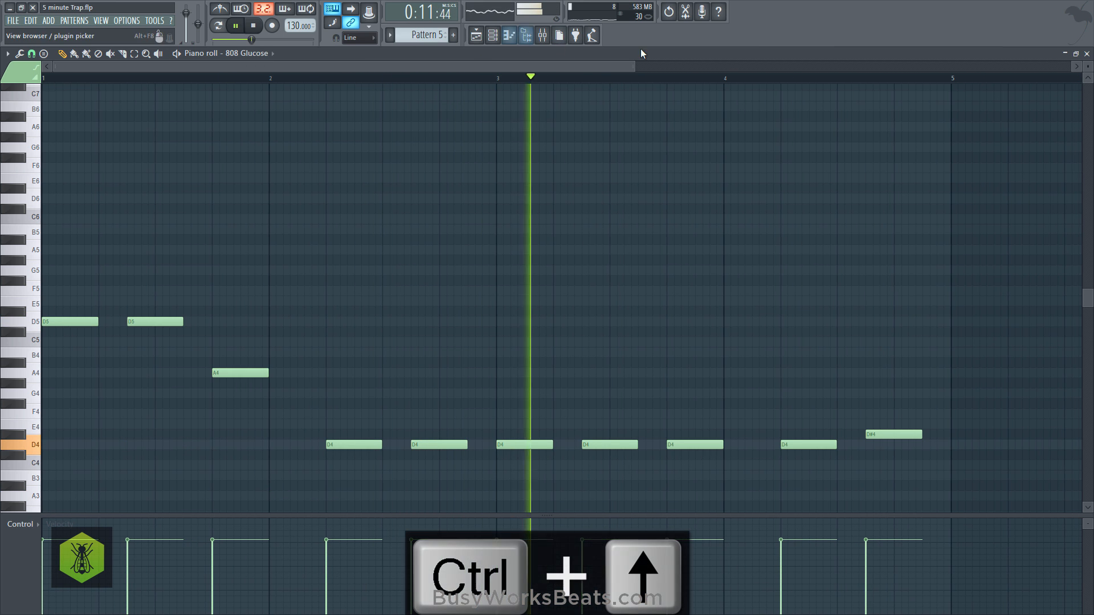
- Close the piano roll, the playlist and the mixer
click(1086, 53)
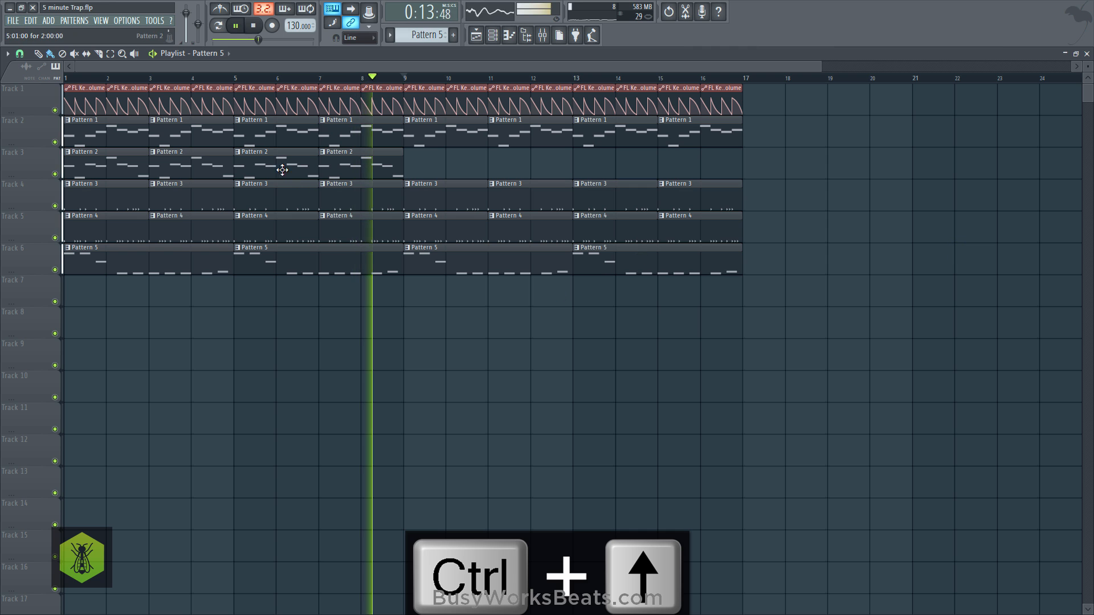
click(1087, 54)
click(951, 160)
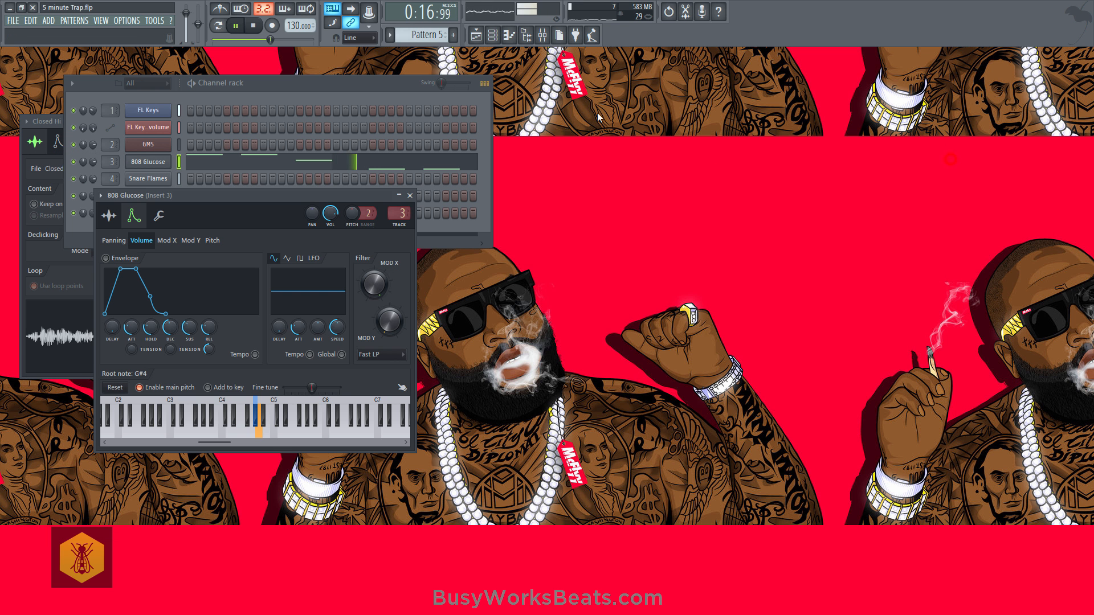
- Close the channel rack and the 808 Glucose and Closed Hi Hat 3 channel windows, and stop playback
click(492, 36)
click(491, 37)
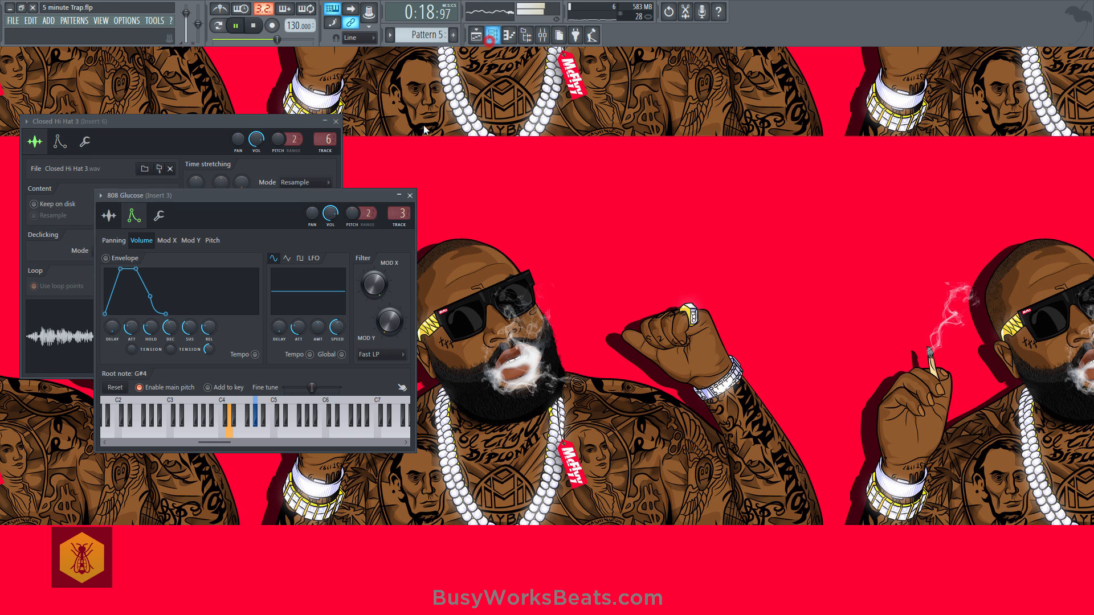
click(410, 196)
click(335, 121)
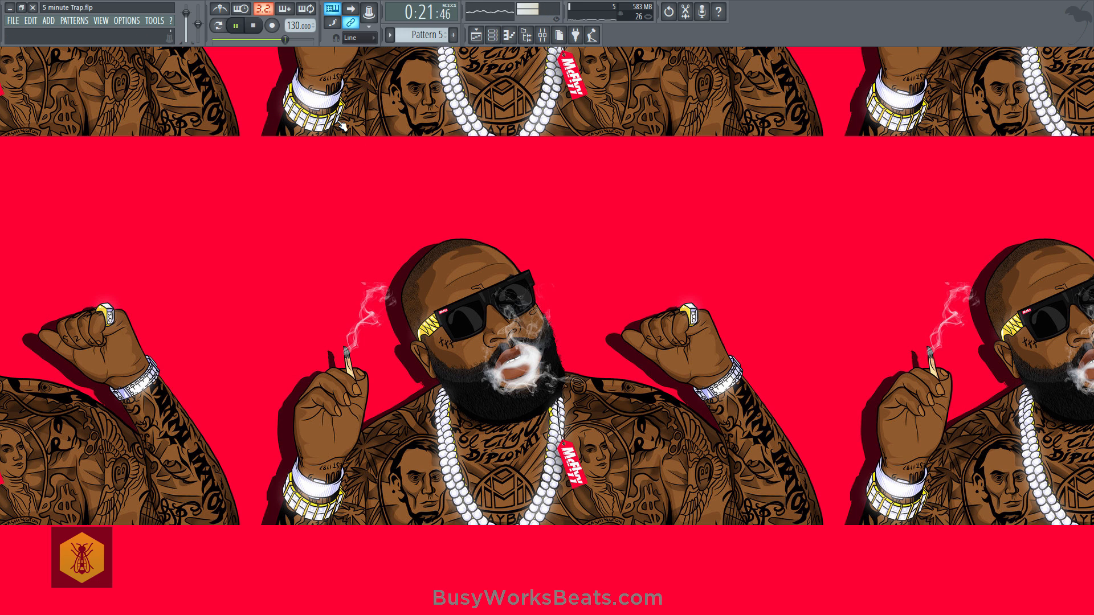
key(space)
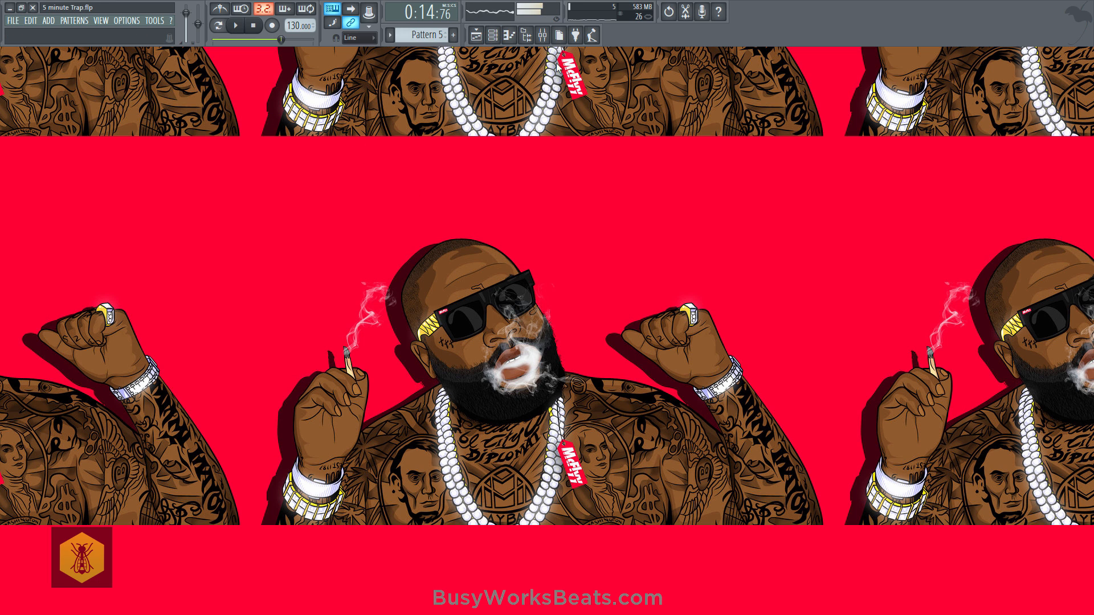
click(253, 26)
- Insert a new empty pattern directly after Pattern 4 with the channel rack open
click(492, 35)
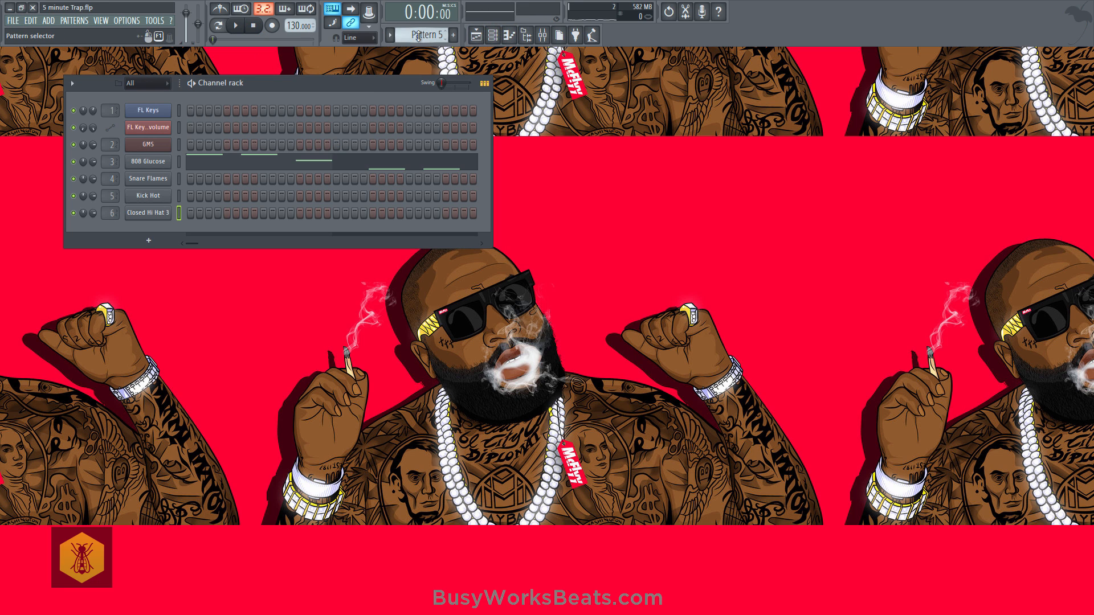
drag(419, 35, 418, 38)
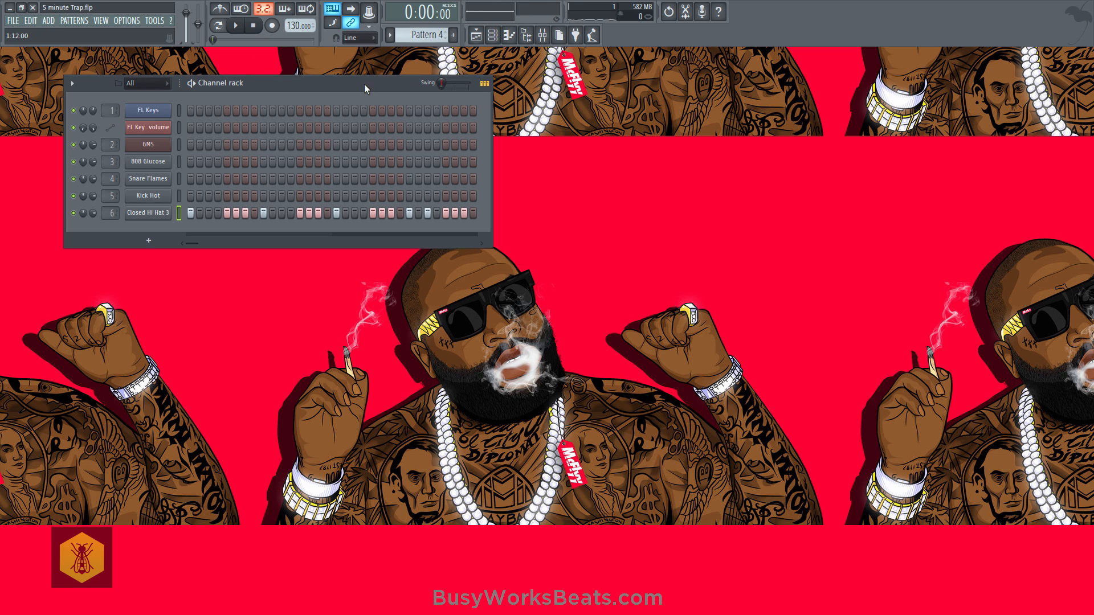
click(390, 36)
click(458, 124)
- Fill the Closed Hi Hat 3 channel of the new Pattern 5 with a hit on every 2 steps
drag(194, 215, 405, 200)
right_click(162, 212)
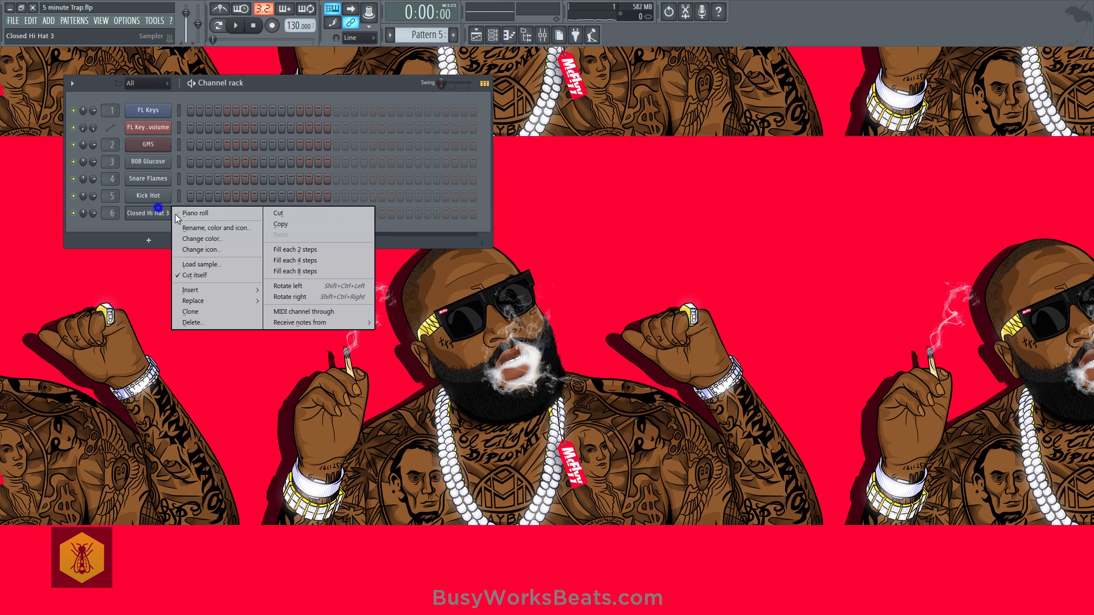
click(276, 250)
- In the playlist, replace the Pattern 4 clip at bars 9 and 10 of Track 5 with two Pattern 5 clips, and start playback
click(477, 35)
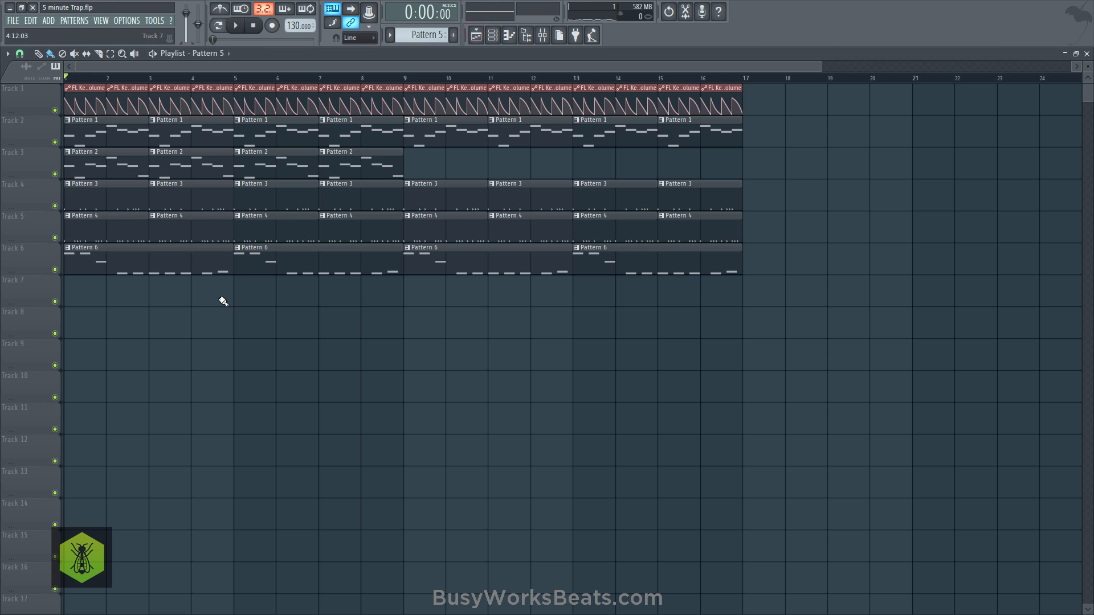
right_click(406, 238)
click(412, 236)
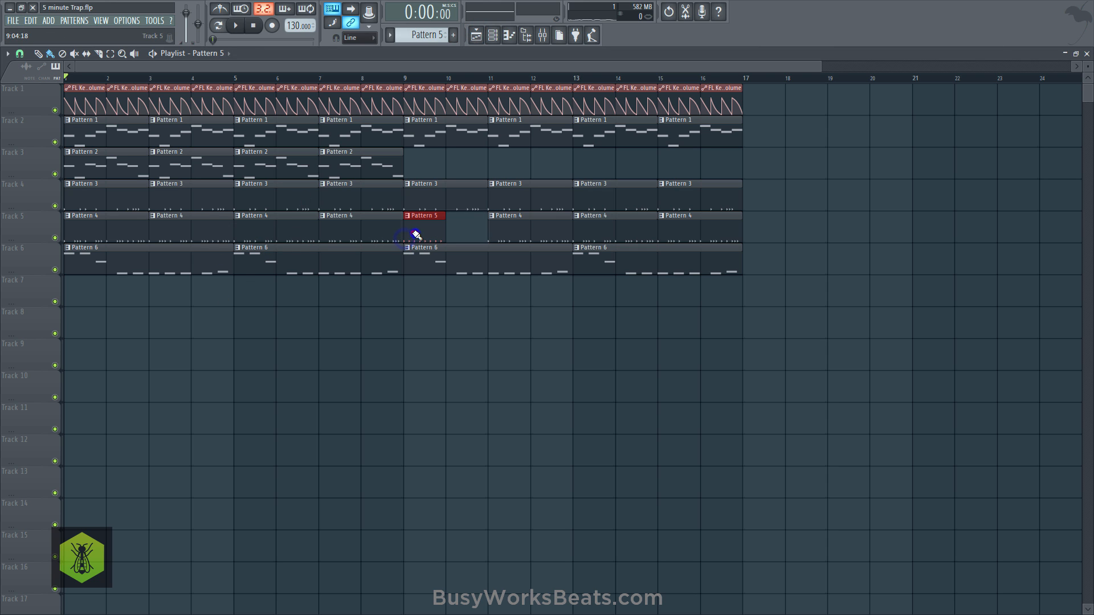
key(space)
click(458, 229)
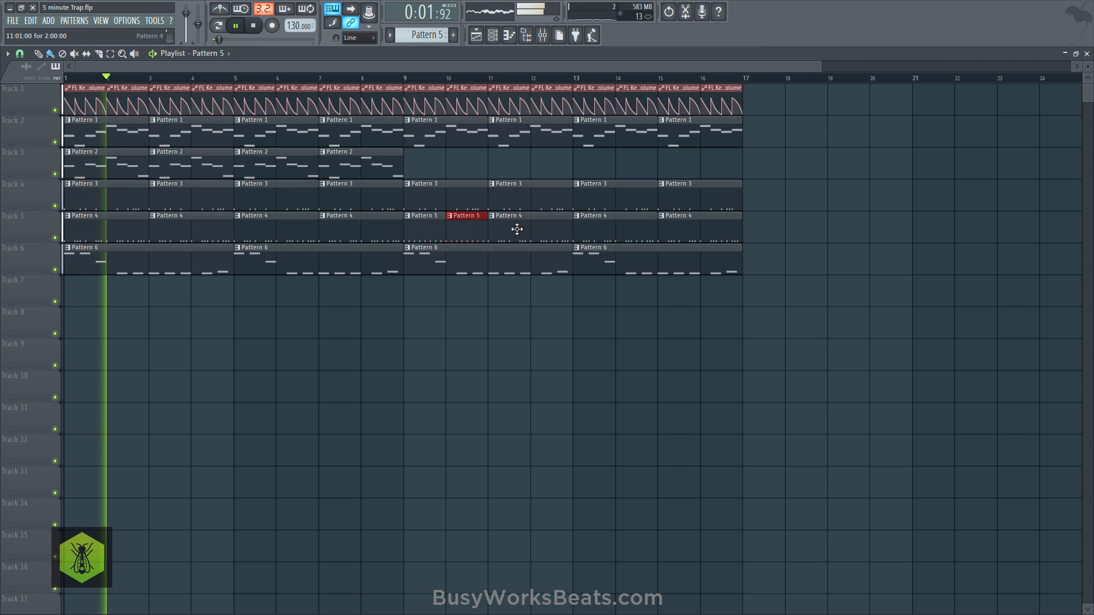
- Delete the Pattern 4 clips in bars 11 to 16 of Track 5 and paint Pattern 5 clips across those bars
right_click(525, 232)
right_click(615, 233)
right_click(701, 233)
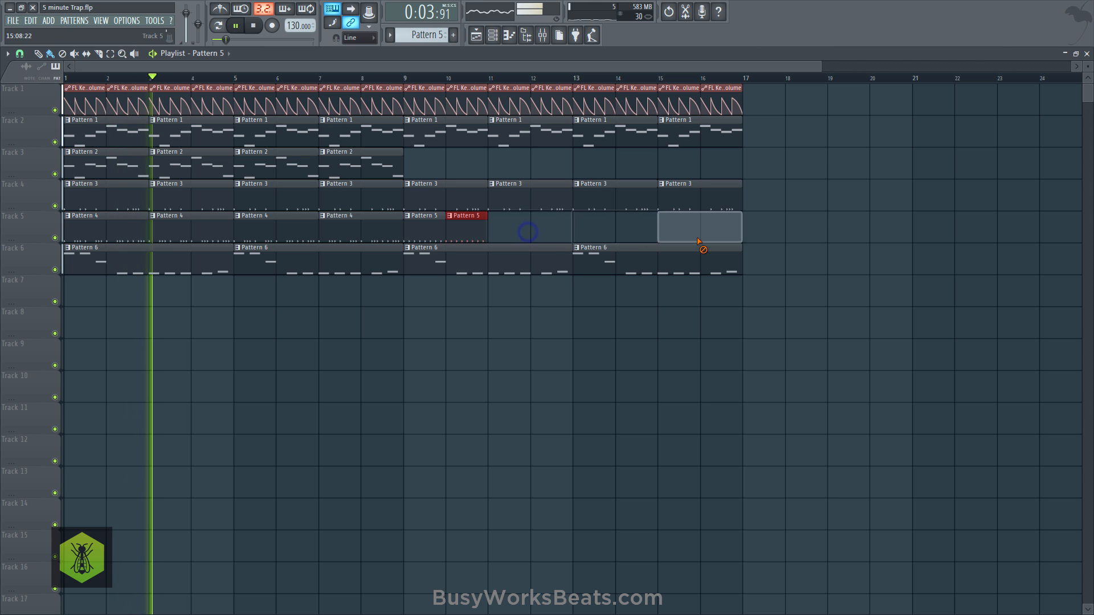
drag(516, 233, 735, 222)
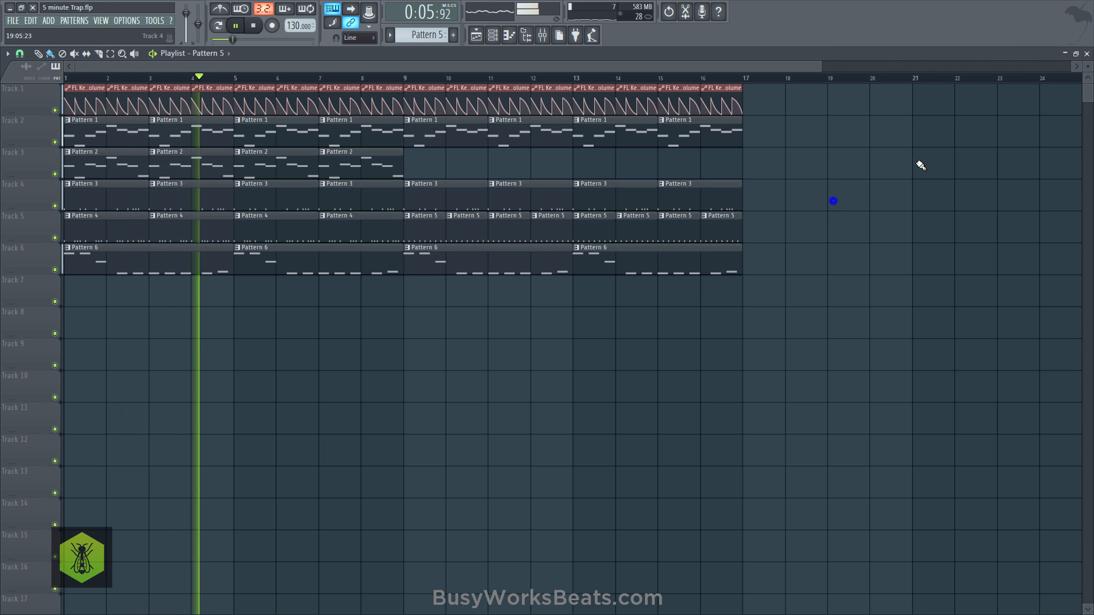
- Close the playlist and the channel rack, and save the project
click(1087, 53)
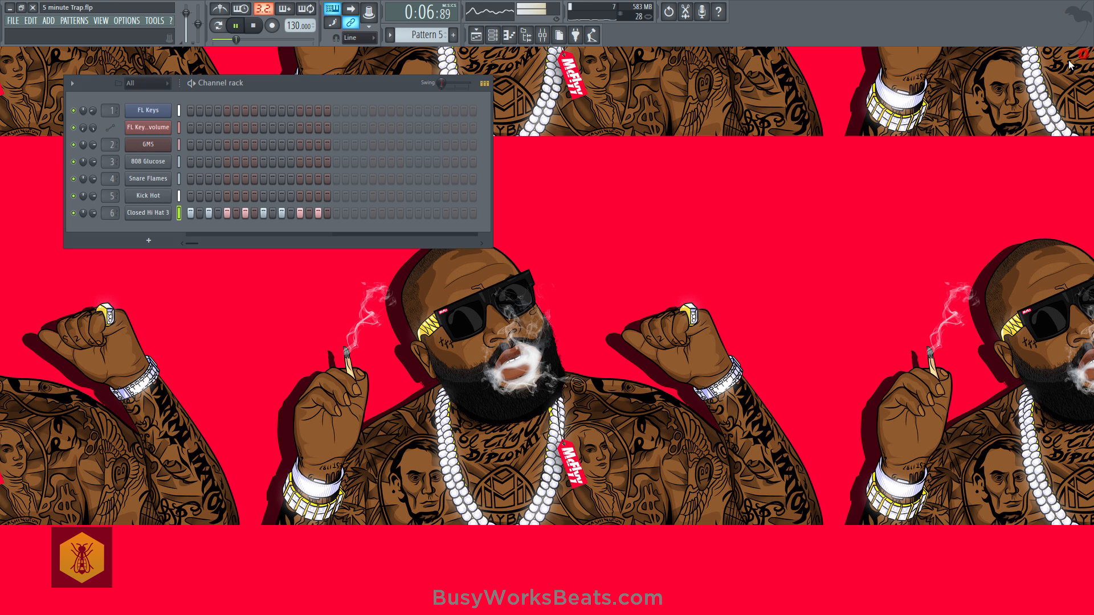
click(493, 35)
key(ctrl+s)
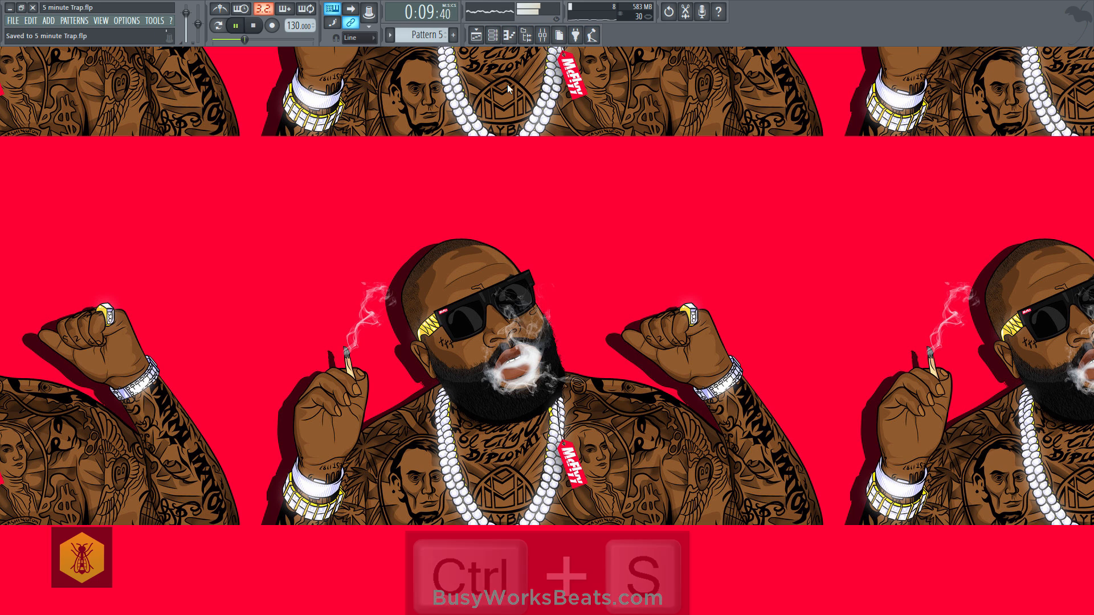
- Adjust the Snare Flames channel's volume to about 87%, close its window and the channel rack, and save the project
click(492, 35)
click(162, 178)
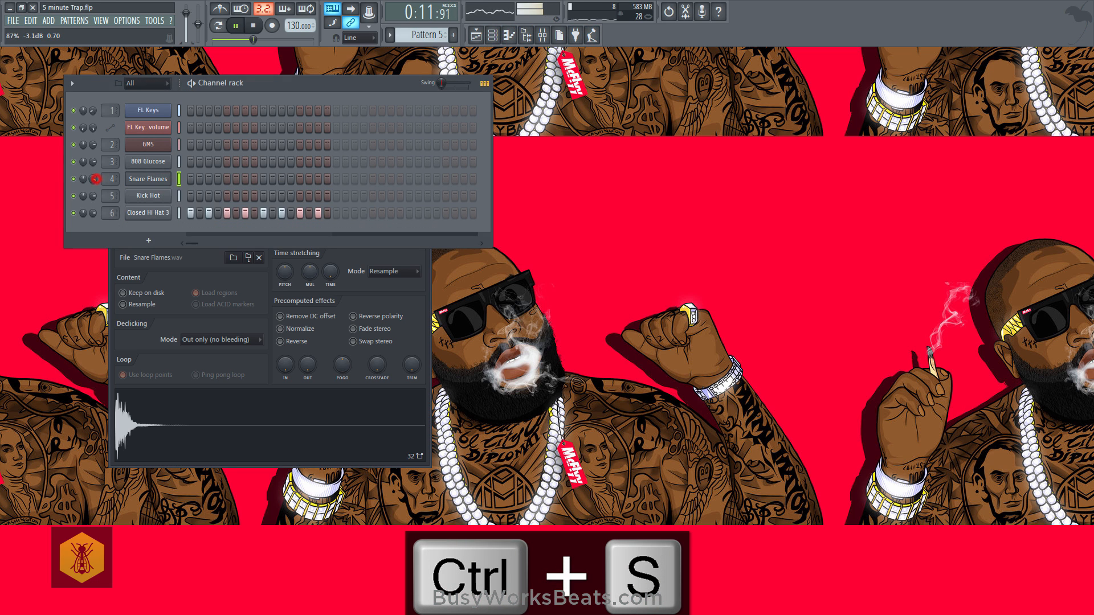
click(425, 261)
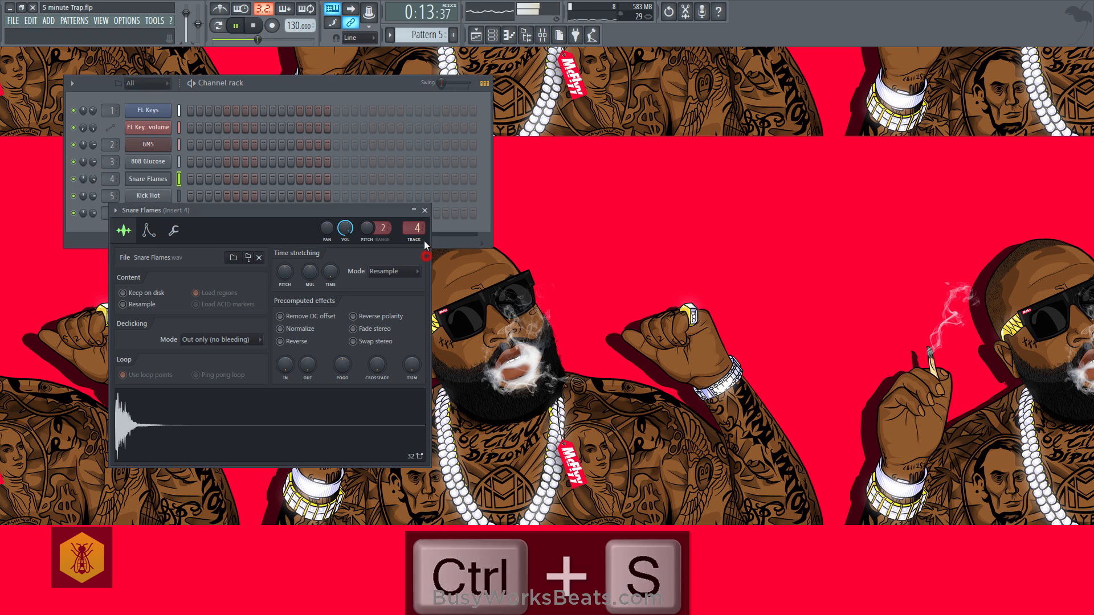
click(425, 211)
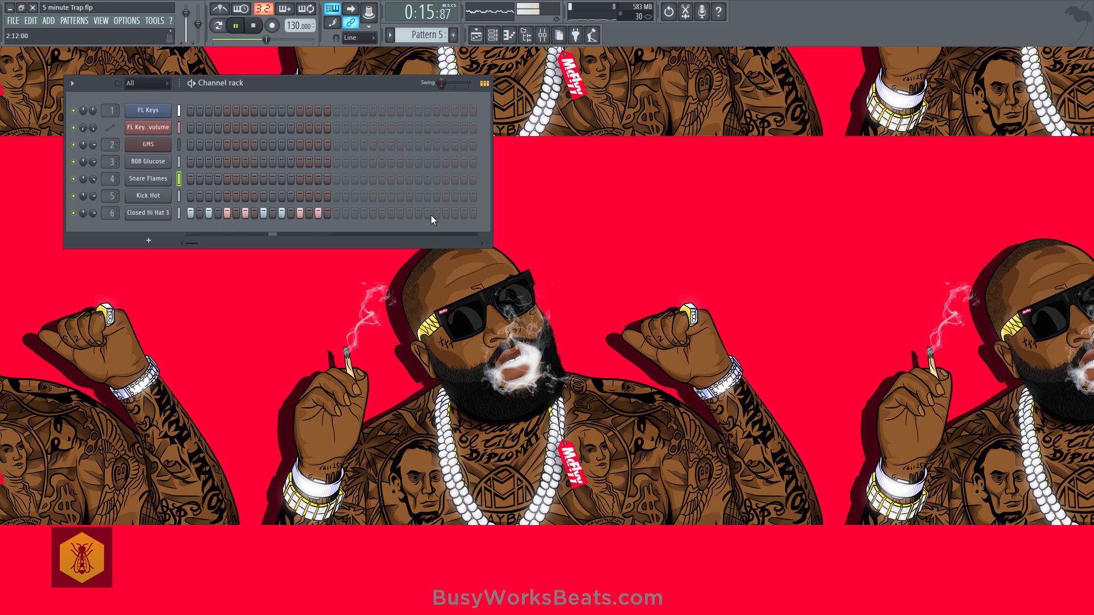
click(493, 35)
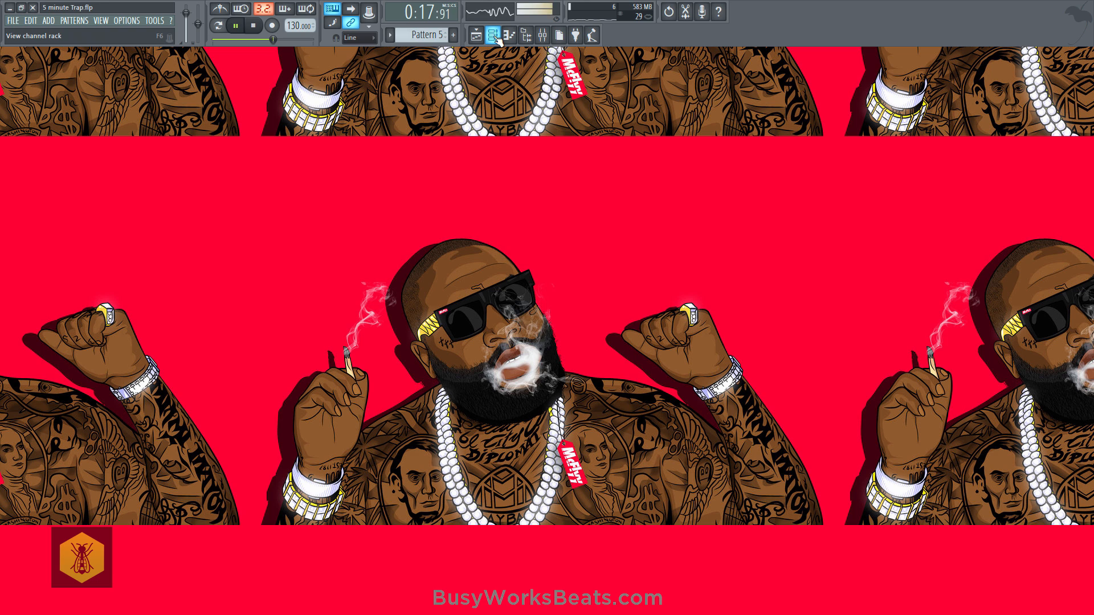
key(ctrl+s)
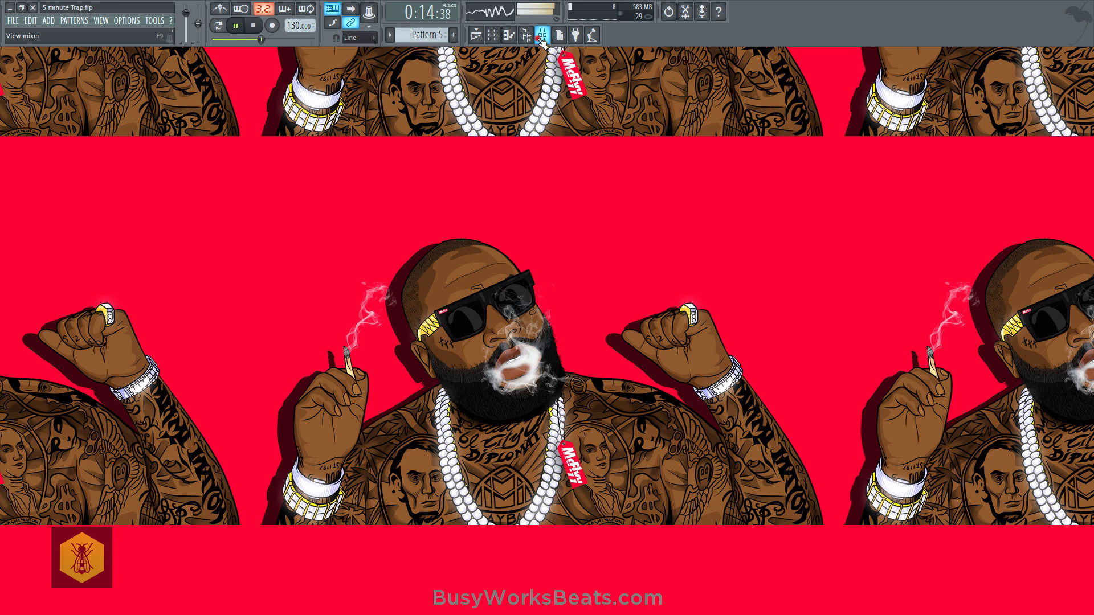
- Raise the mixer fader of Insert 3 slightly, close the mixer, stop playback and save the project
click(542, 35)
click(86, 330)
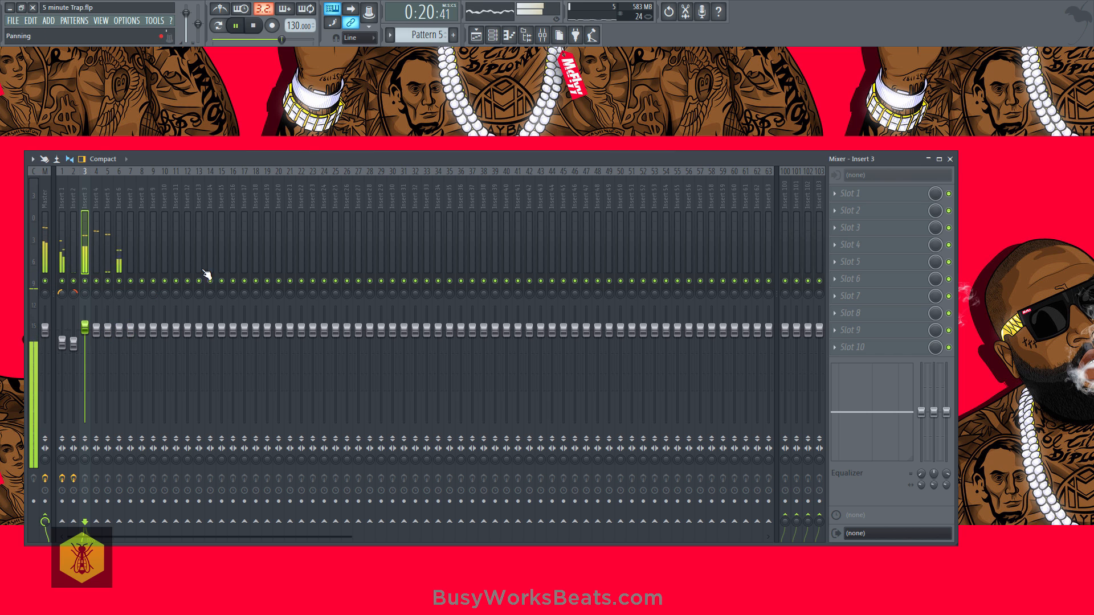
click(950, 159)
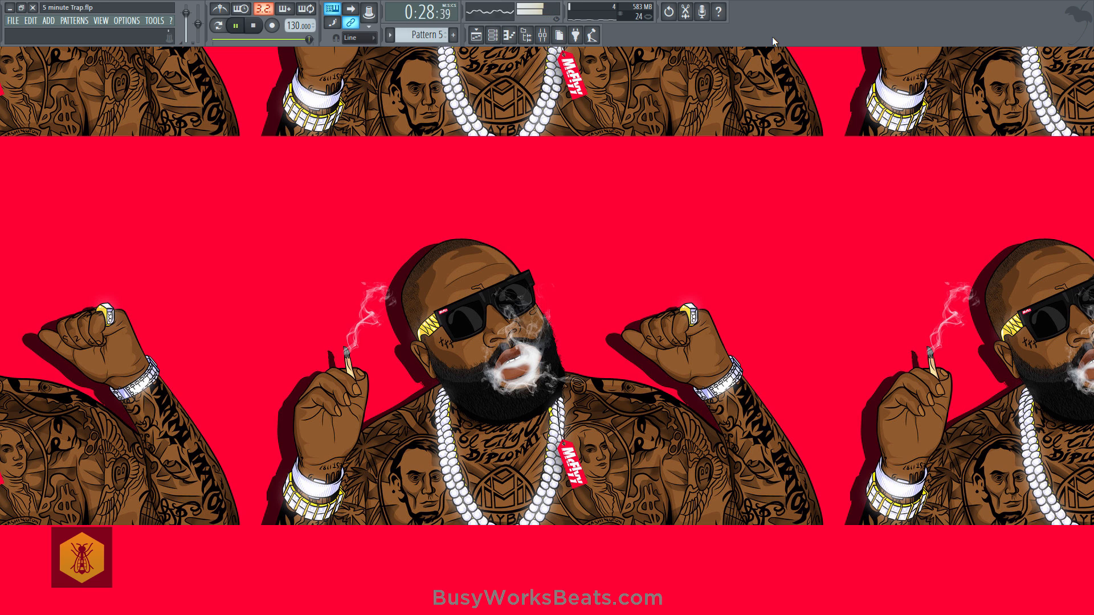
key(space)
key(ctrl+s)
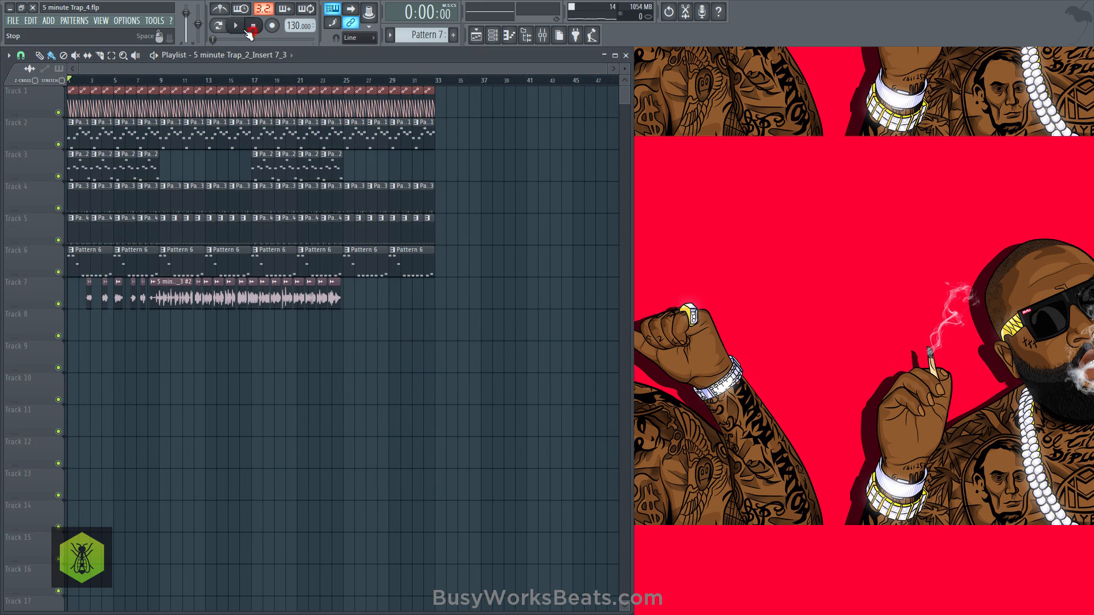
- Play the thirty-two-bar arrangement with the vocal clips on Track 7 from the start, and close the playlist
key(space)
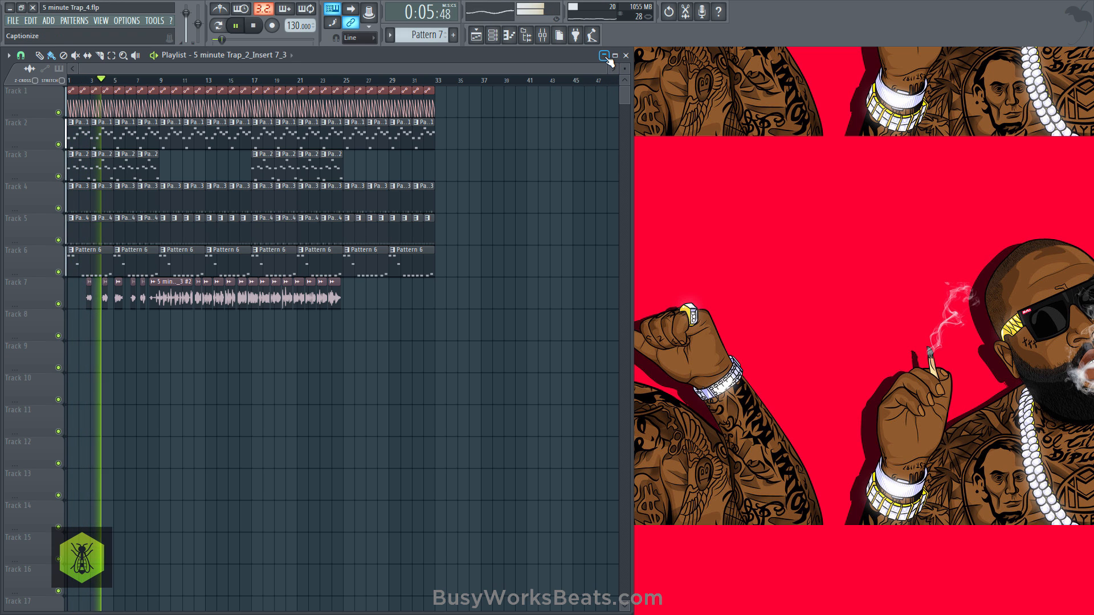
click(476, 36)
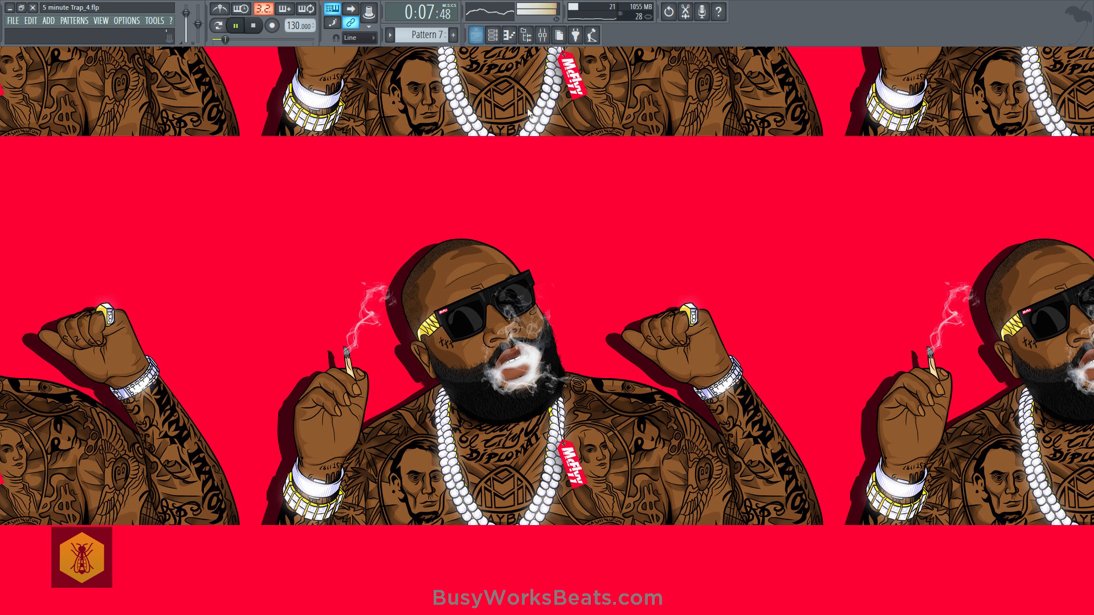